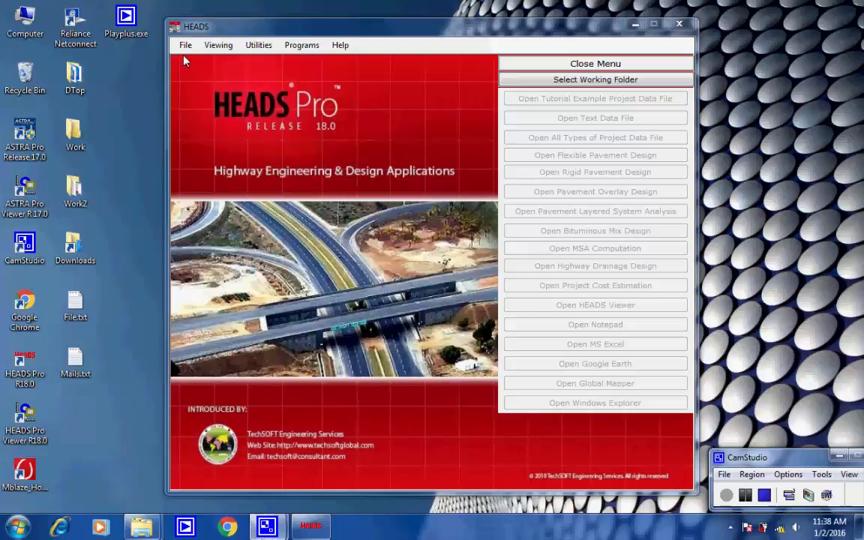
- Set the user's working folder to the Work folder on the desktop
{"action": "left_click", "coordinate": [187, 47]}
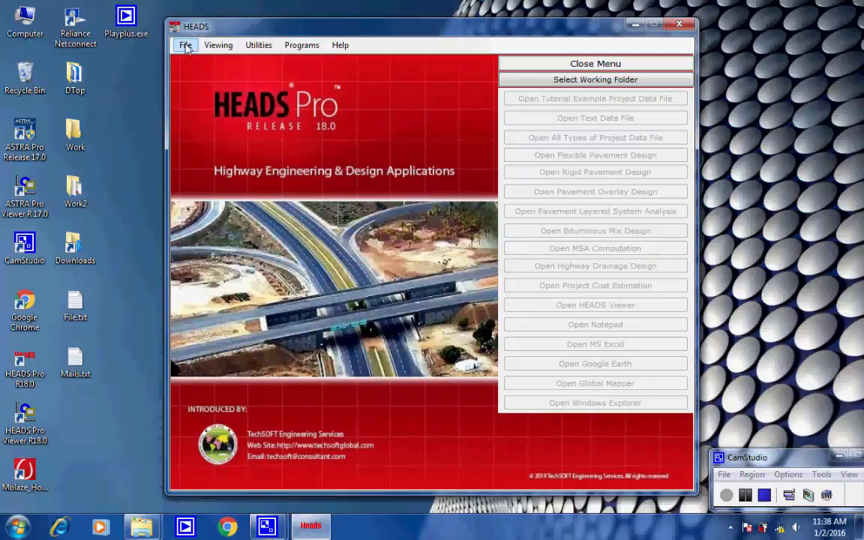
{"action": "left_click", "coordinate": [253, 60]}
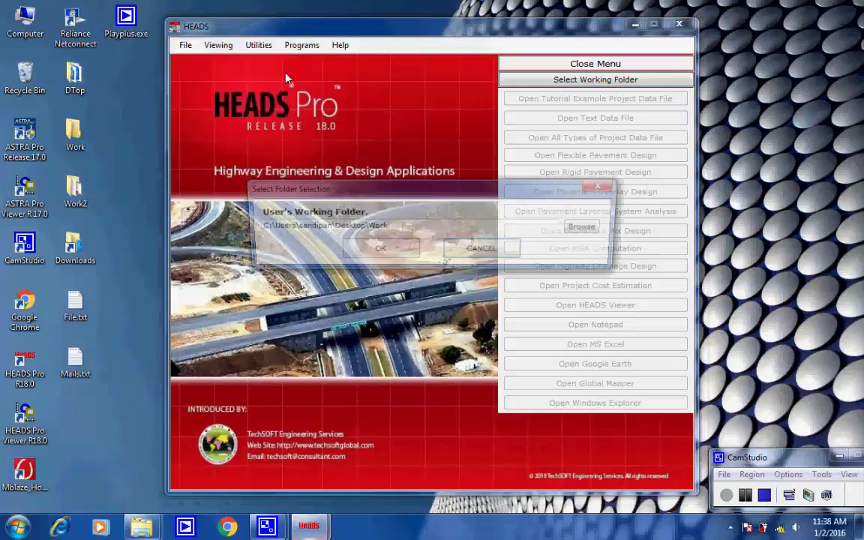
{"action": "left_click_drag", "start_coordinate": [395, 228], "coordinate": [254, 229]}
{"action": "left_click", "coordinate": [393, 230]}
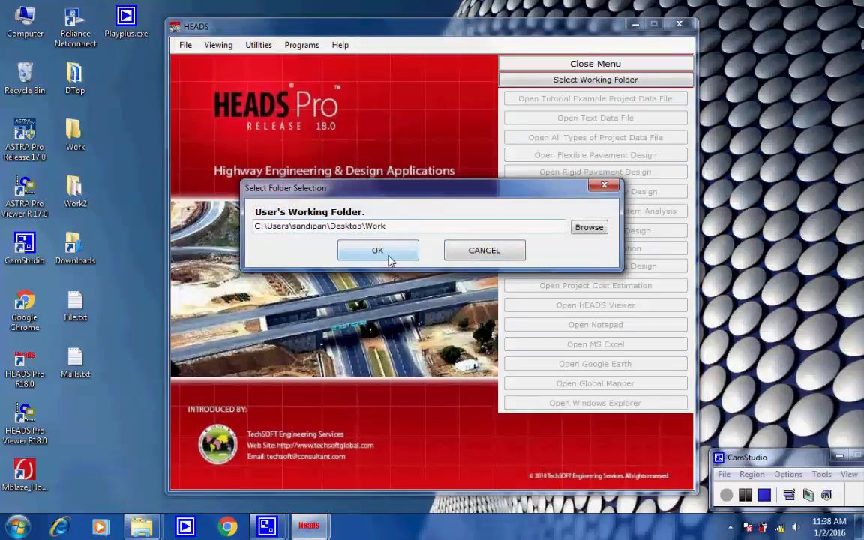
{"action": "left_click", "coordinate": [386, 253]}
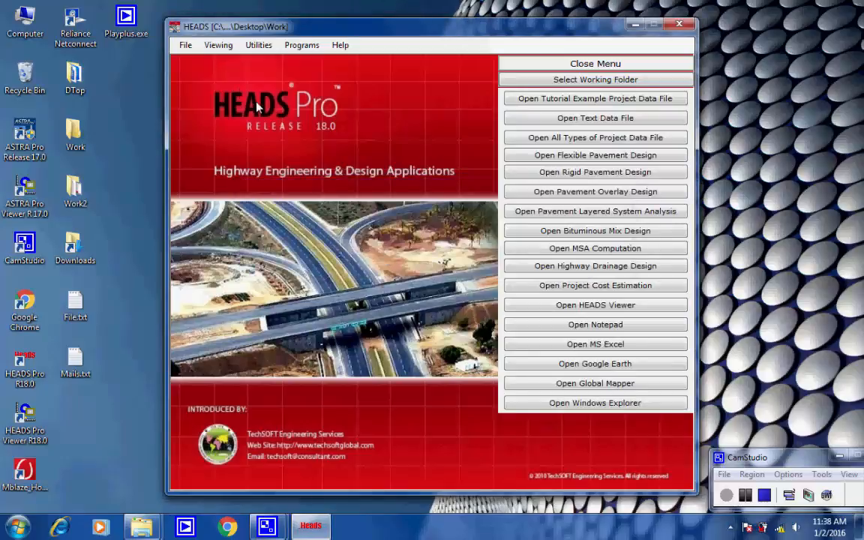
- Start a new Multiple Section Highway Design project
{"action": "left_click", "coordinate": [185, 46]}
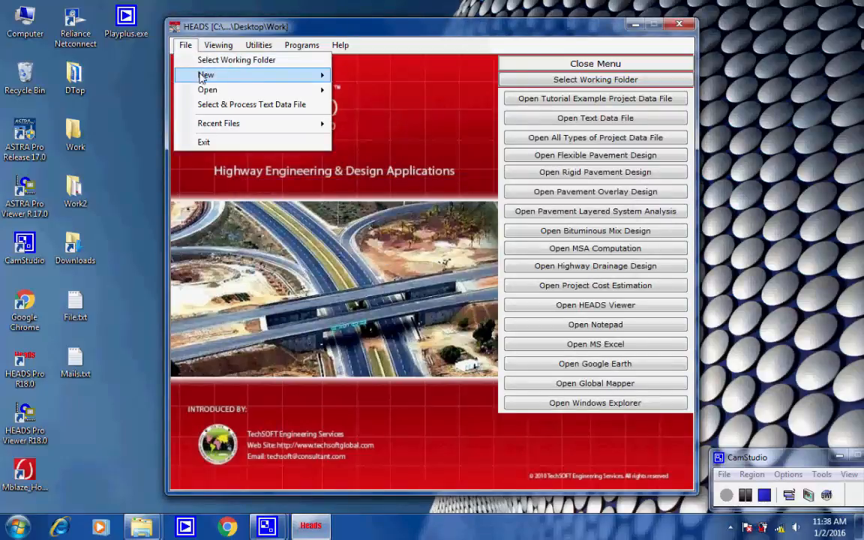
{"action": "mouse_move", "coordinate": [206, 75]}
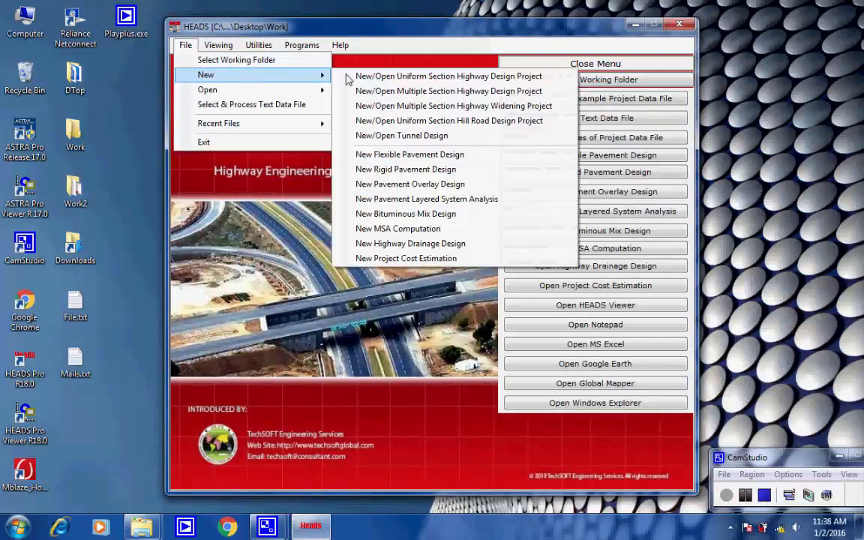
{"action": "left_click", "coordinate": [552, 98]}
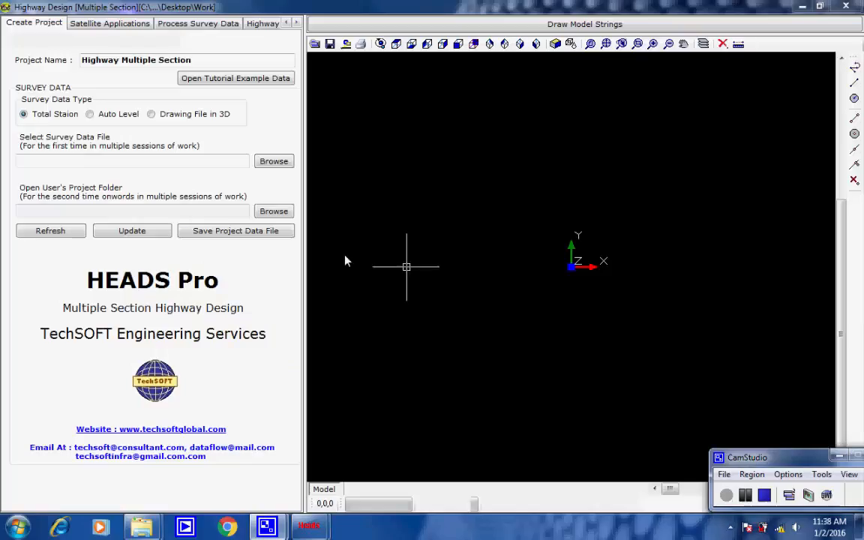
- Load the tutorial example data into the project with Total Station as the survey data type
{"action": "left_click_drag", "start_coordinate": [180, 60], "coordinate": [52, 59]}
{"action": "left_click", "coordinate": [180, 60]}
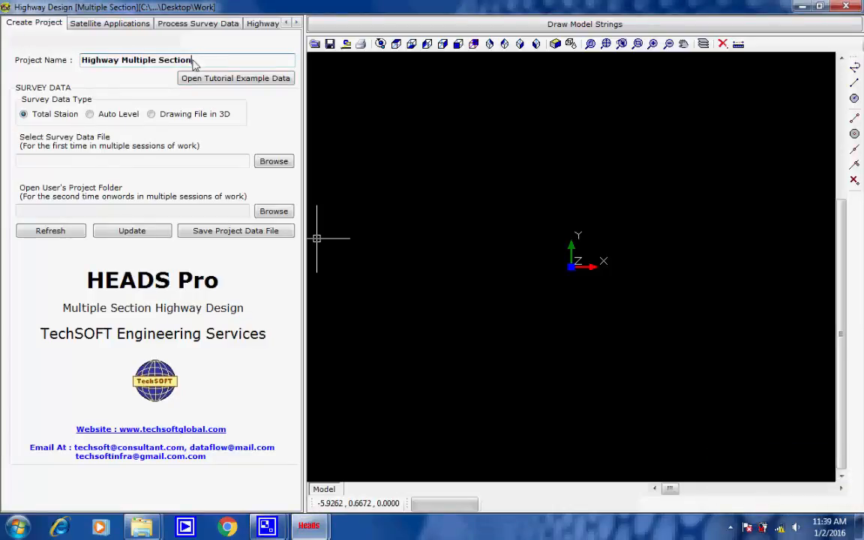
{"action": "left_click", "coordinate": [24, 115]}
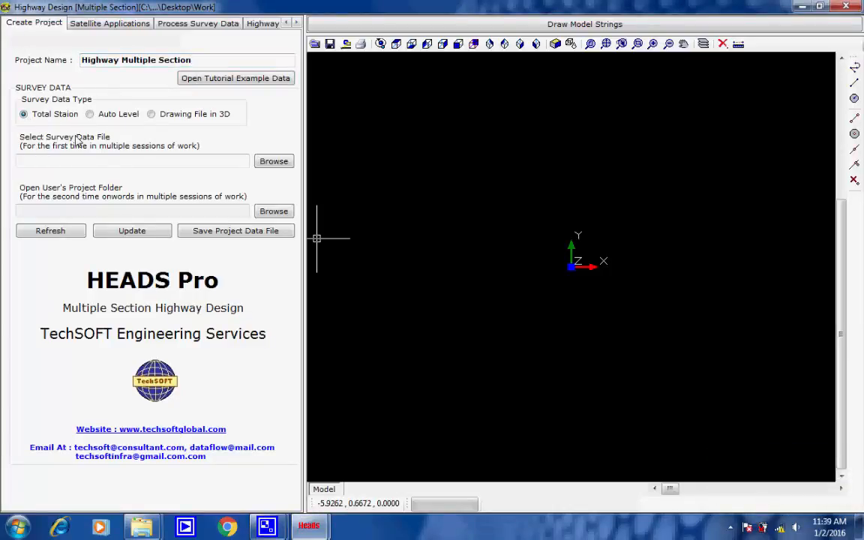
{"action": "left_click", "coordinate": [209, 82]}
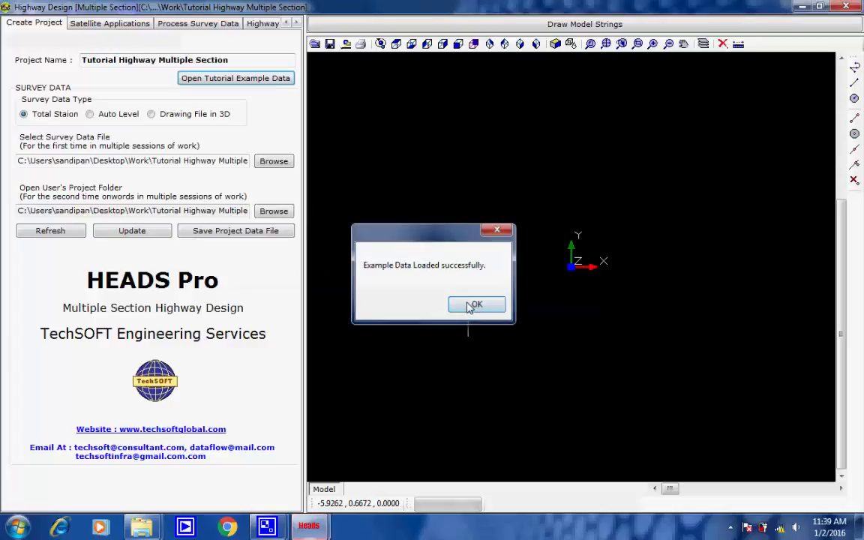
{"action": "left_click", "coordinate": [471, 304]}
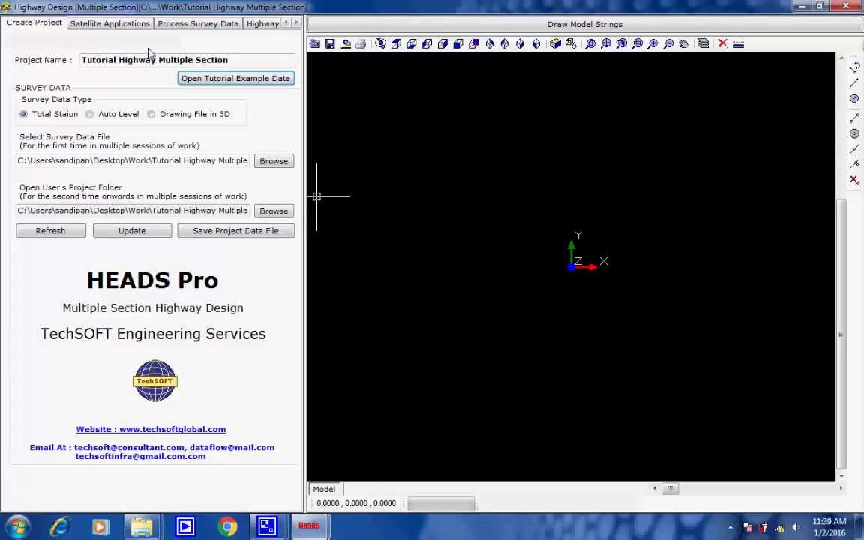
- Create the ground model from the project's survey data without UTM data conversion
{"action": "left_click", "coordinate": [120, 27]}
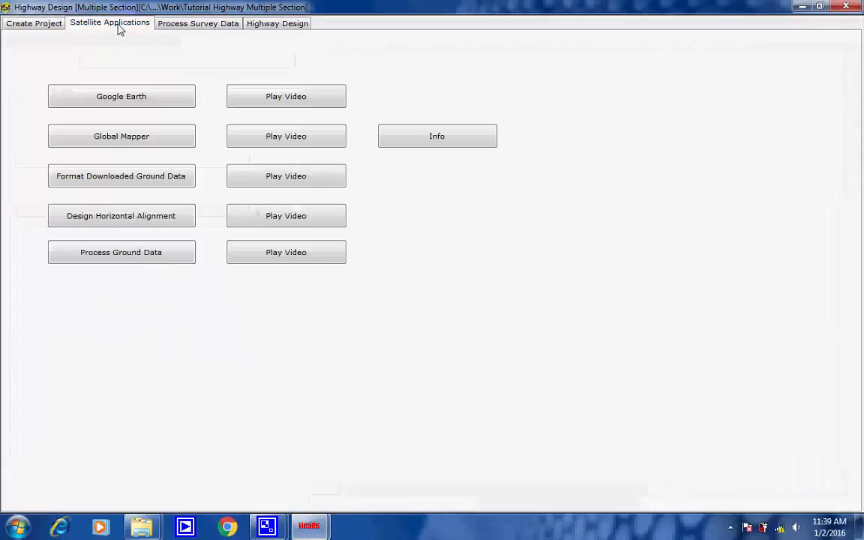
{"action": "left_click", "coordinate": [171, 26]}
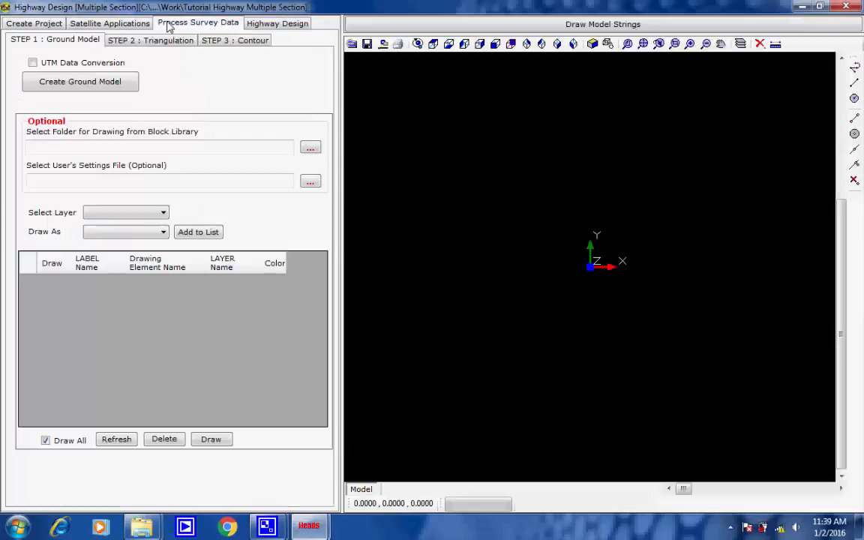
{"action": "left_click", "coordinate": [731, 529]}
{"action": "left_click", "coordinate": [730, 459]}
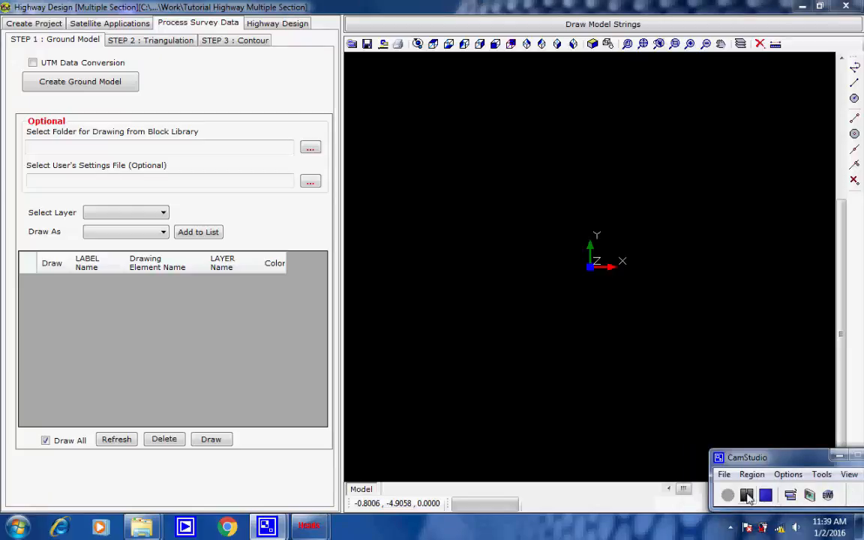
{"action": "left_click", "coordinate": [126, 84]}
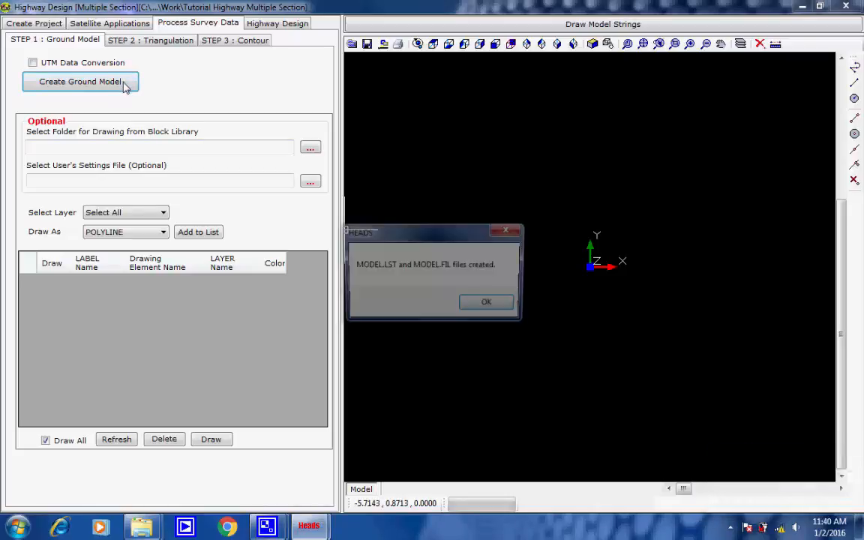
{"action": "left_click", "coordinate": [484, 308]}
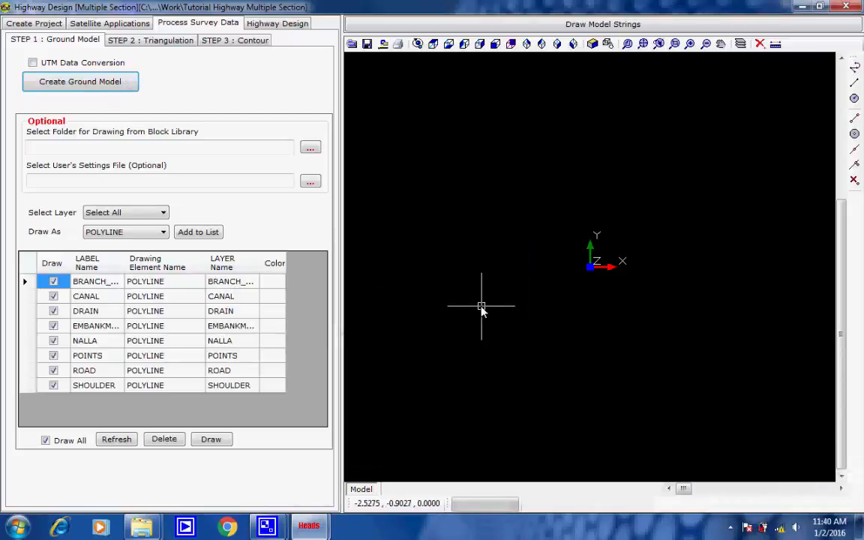
- Set the drawing color of the CANAL label to blue and of the DRAIN label to light purple
{"action": "left_click", "coordinate": [274, 296]}
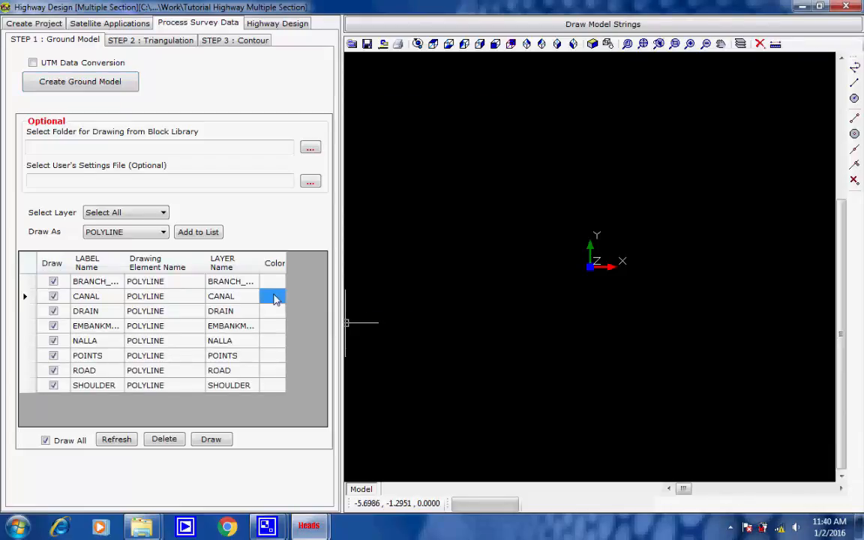
{"action": "left_click", "coordinate": [440, 182]}
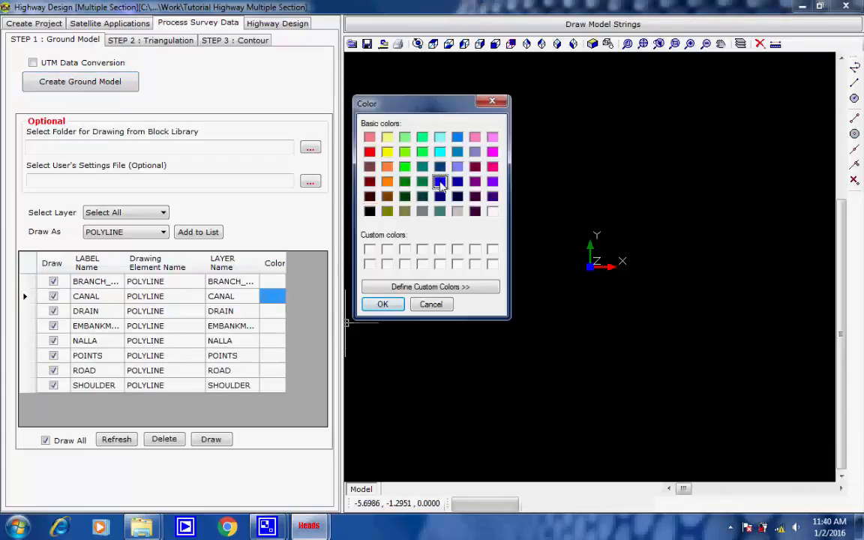
{"action": "left_click", "coordinate": [383, 304]}
{"action": "left_click", "coordinate": [274, 312]}
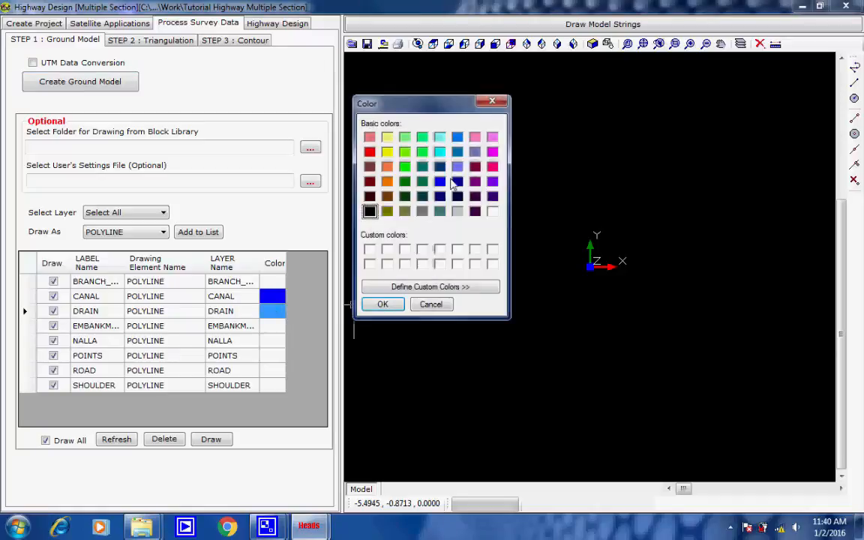
{"action": "left_click", "coordinate": [384, 304]}
- Set the drawing color of the EMBANKMENT label to orange and of the NALLA label to cyan
{"action": "left_click", "coordinate": [278, 328]}
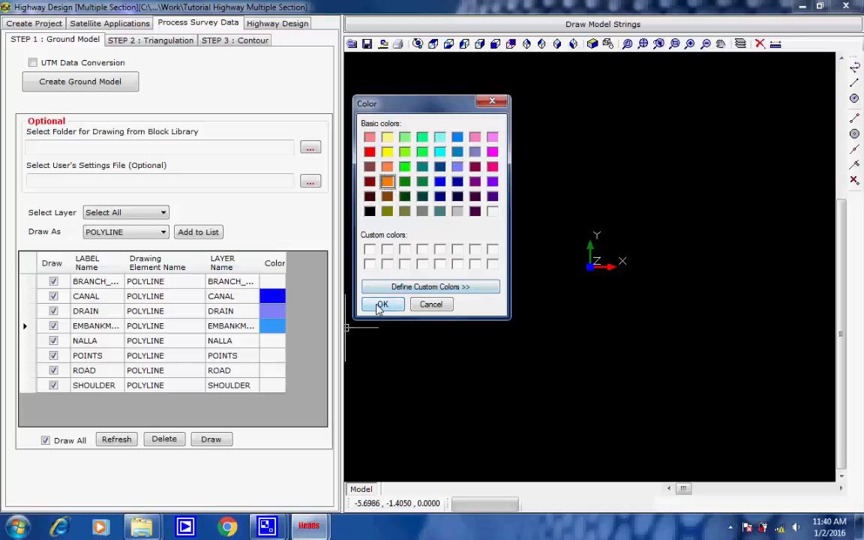
{"action": "left_click", "coordinate": [384, 304]}
{"action": "left_click", "coordinate": [273, 343]}
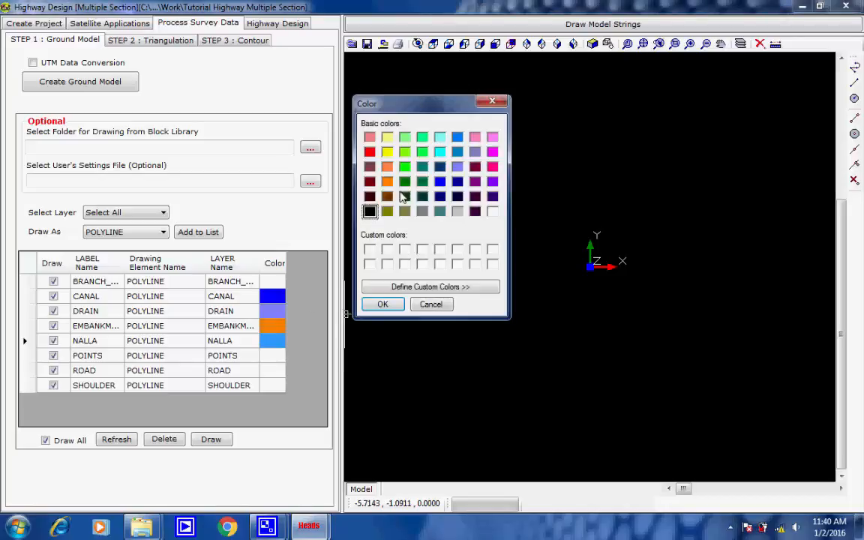
{"action": "left_click", "coordinate": [439, 152]}
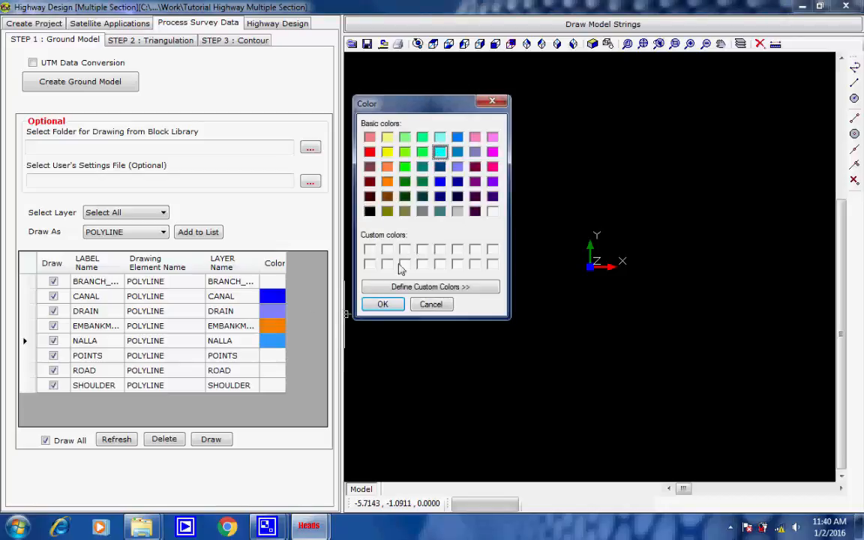
{"action": "left_click", "coordinate": [382, 305]}
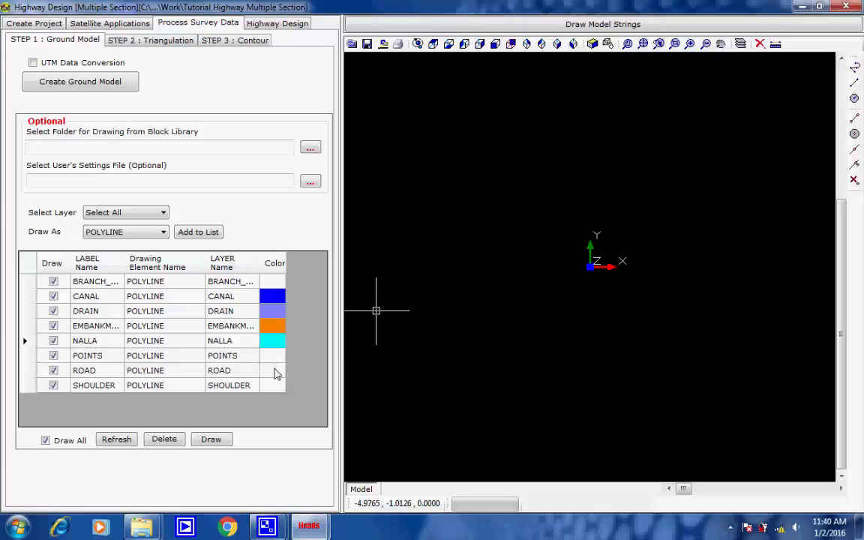
- Set the drawing color of the ROAD label to orange
{"action": "left_click", "coordinate": [274, 374]}
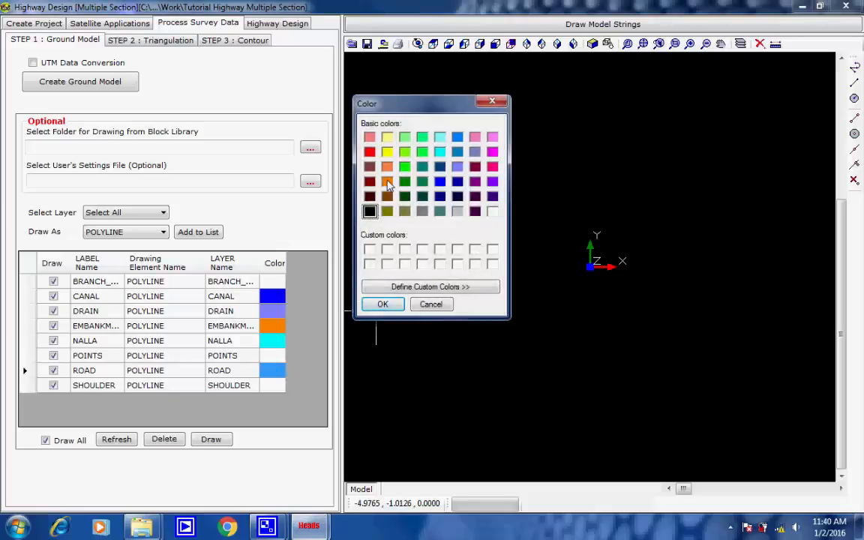
{"action": "left_click", "coordinate": [387, 183]}
{"action": "left_click", "coordinate": [382, 303]}
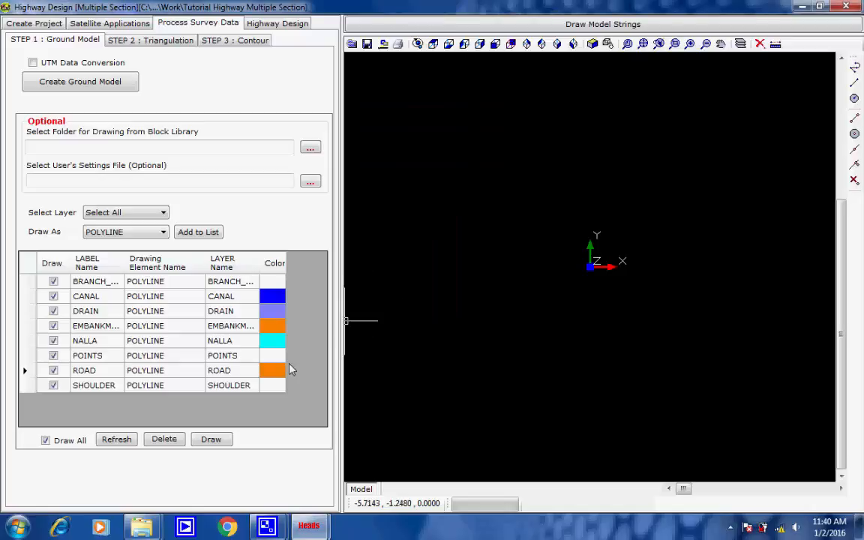
- Set the drawing color of the ROAD label to light red
{"action": "left_click", "coordinate": [274, 371]}
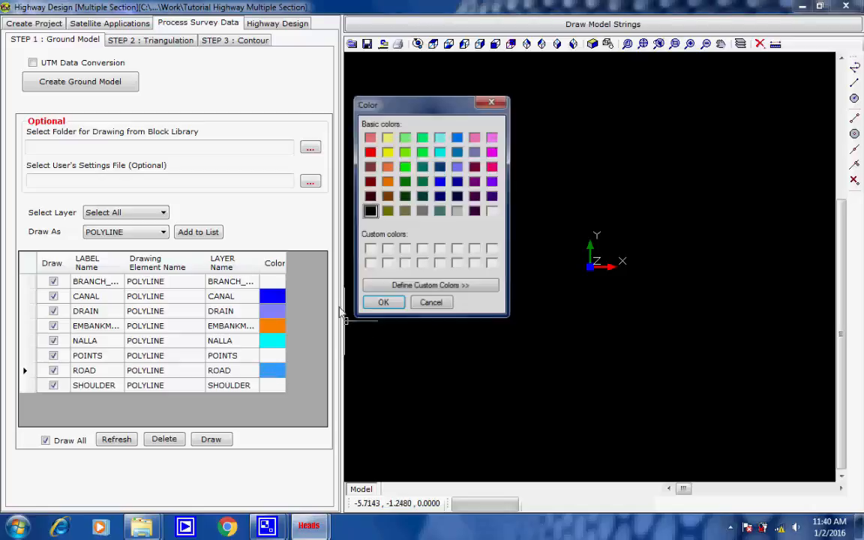
{"action": "left_click", "coordinate": [369, 138]}
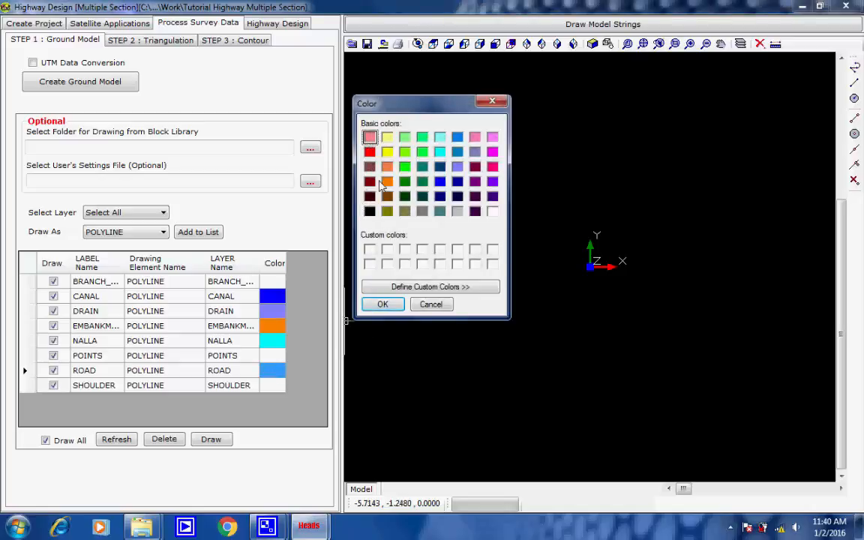
{"action": "left_click", "coordinate": [382, 304]}
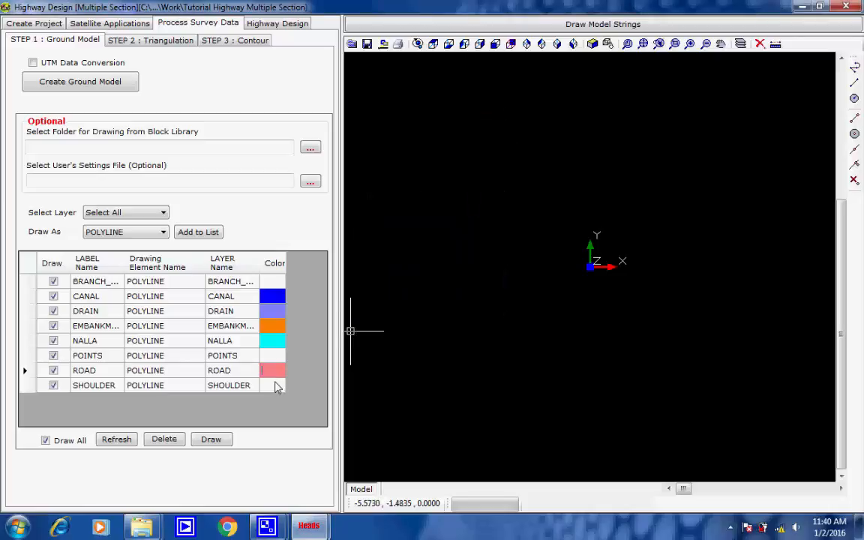
- Set the drawing color of the SHOULDER label to bright green and draw all listed ground model labels as polylines
{"action": "left_click", "coordinate": [274, 386]}
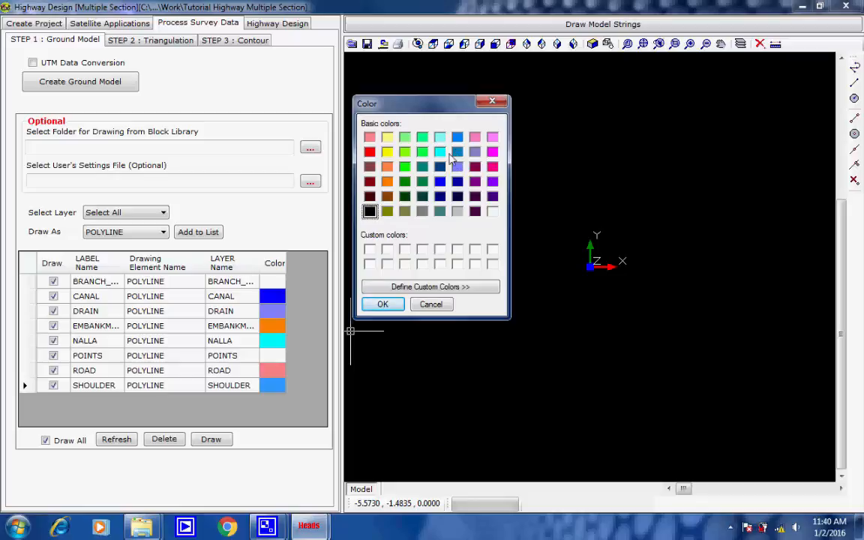
{"action": "left_click", "coordinate": [405, 167]}
{"action": "left_click", "coordinate": [382, 304]}
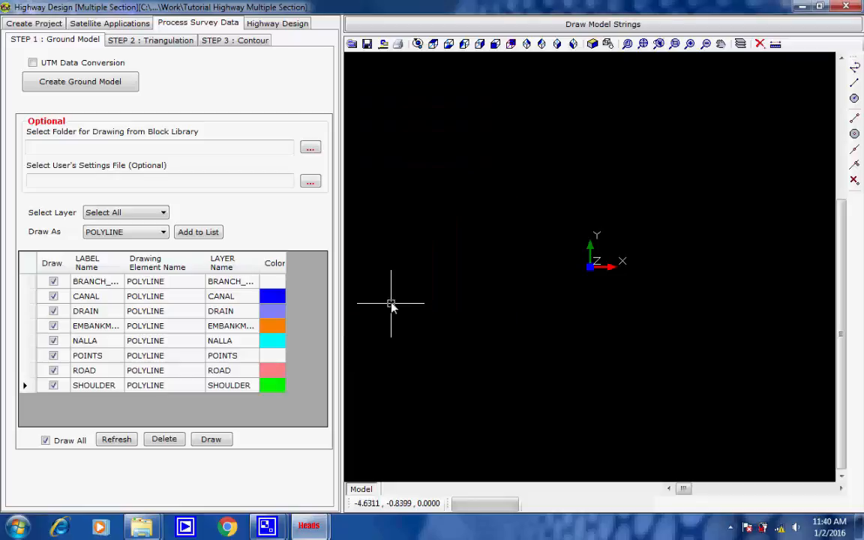
{"action": "left_click", "coordinate": [213, 443]}
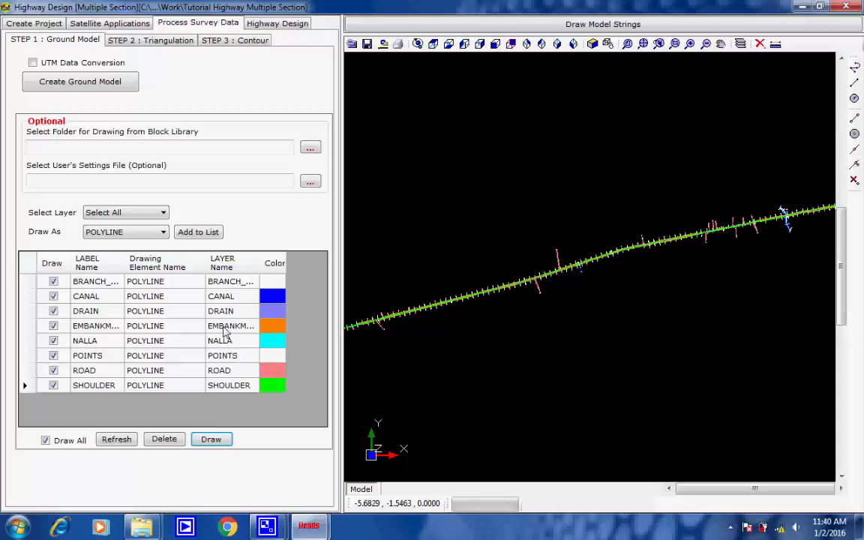
- Create the triangulation model from all SURVEY strings, using model BOUND and string BDRY for the boundary
{"action": "left_click", "coordinate": [152, 41]}
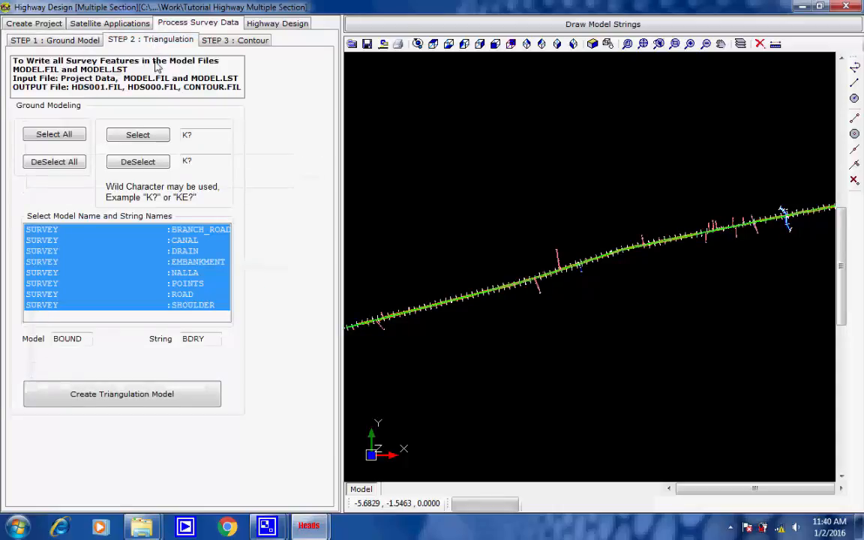
{"action": "left_click", "coordinate": [72, 163]}
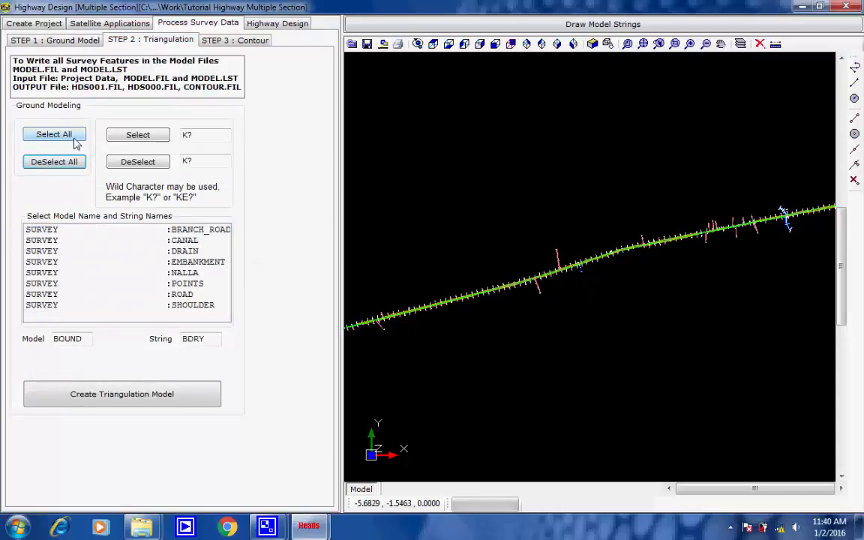
{"action": "left_click", "coordinate": [69, 132]}
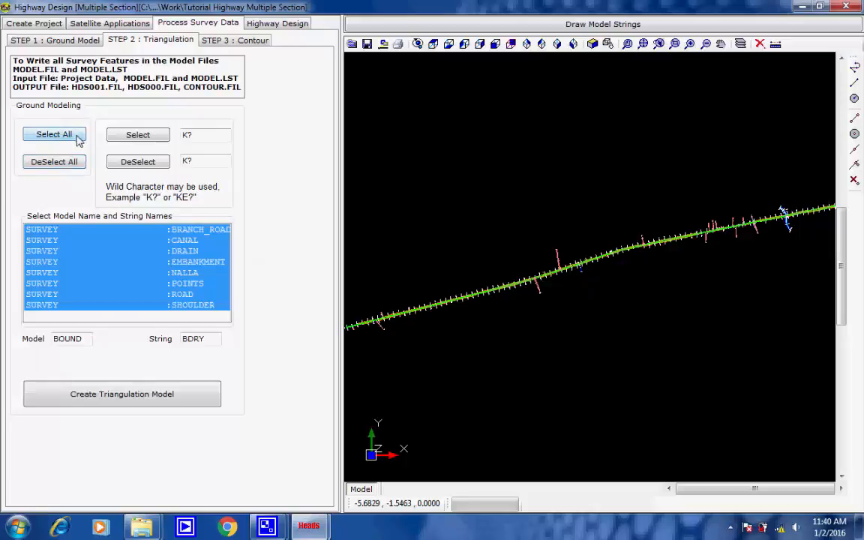
{"action": "left_click", "coordinate": [181, 399]}
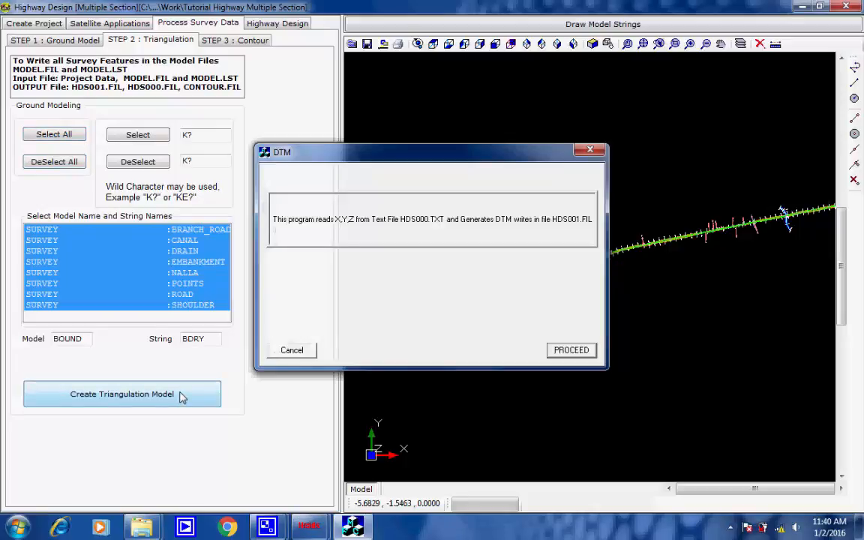
{"action": "left_click", "coordinate": [564, 352]}
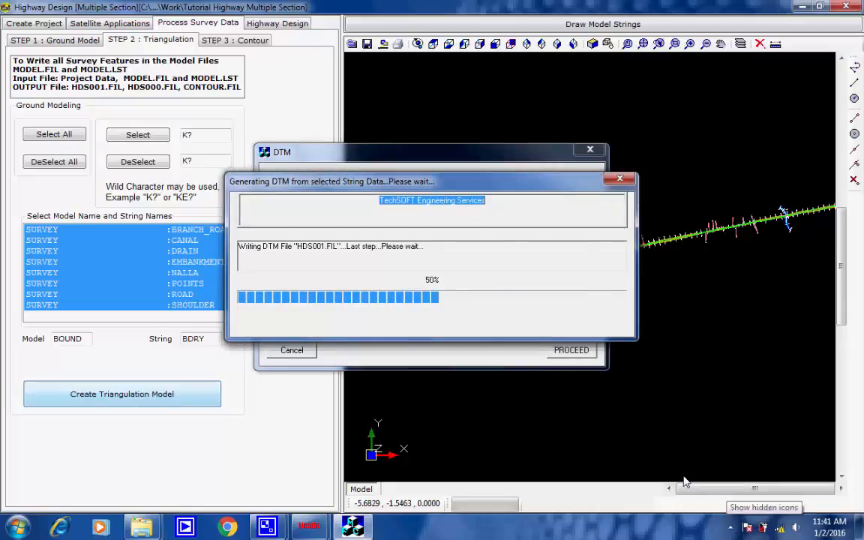
{"action": "left_click", "coordinate": [550, 294]}
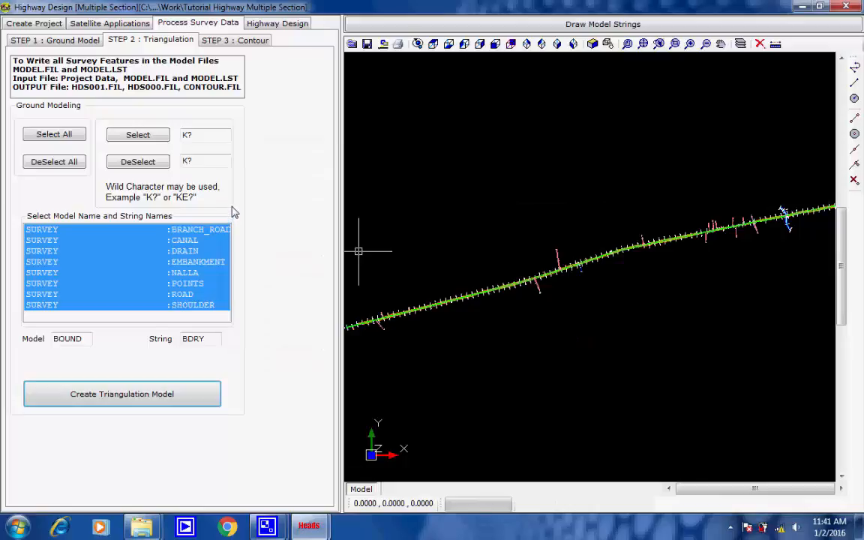
- Examine the string names and increments of the primary contour, secondary contour and contour elevation text settings
{"action": "left_click", "coordinate": [231, 41]}
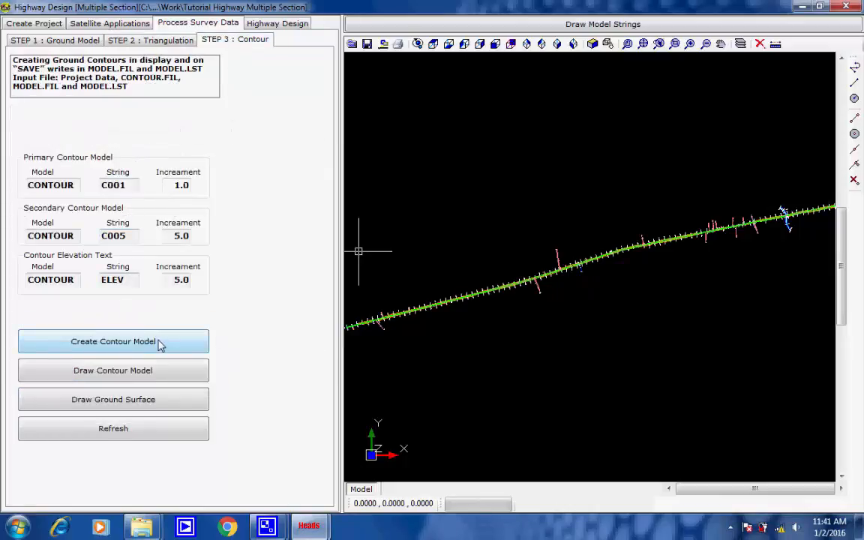
{"action": "double_click", "coordinate": [126, 186]}
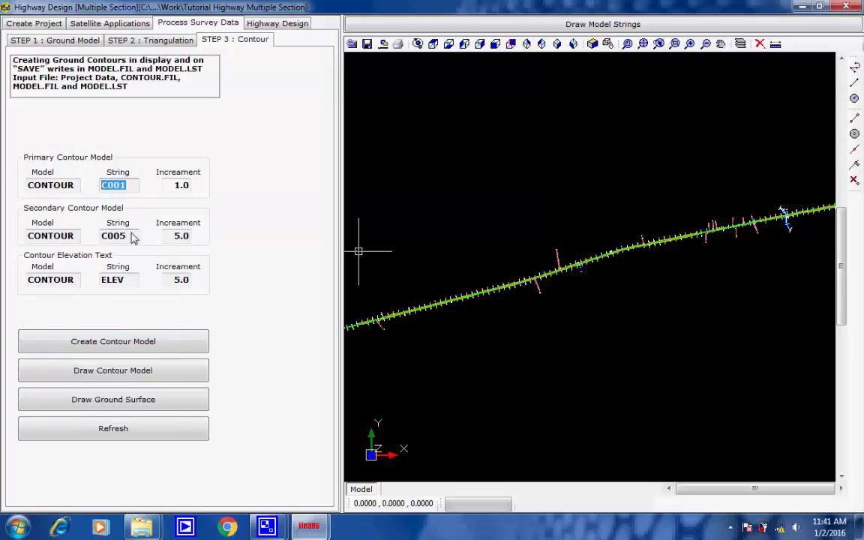
{"action": "double_click", "coordinate": [183, 187]}
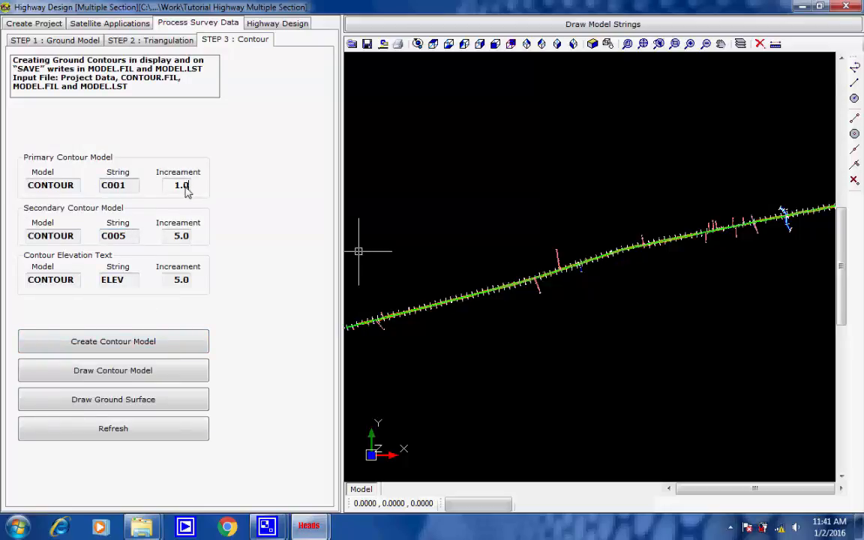
{"action": "double_click", "coordinate": [127, 237]}
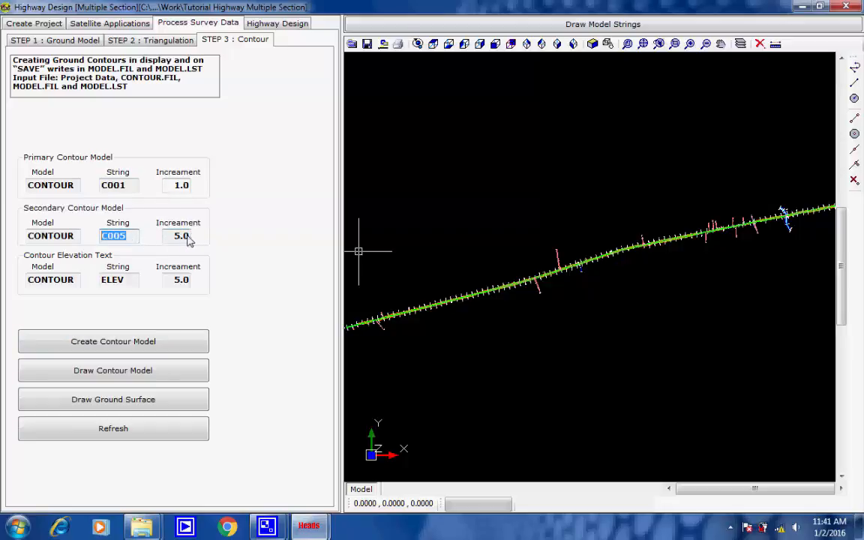
{"action": "left_click_drag", "start_coordinate": [188, 236], "coordinate": [171, 237]}
{"action": "left_click", "coordinate": [175, 238]}
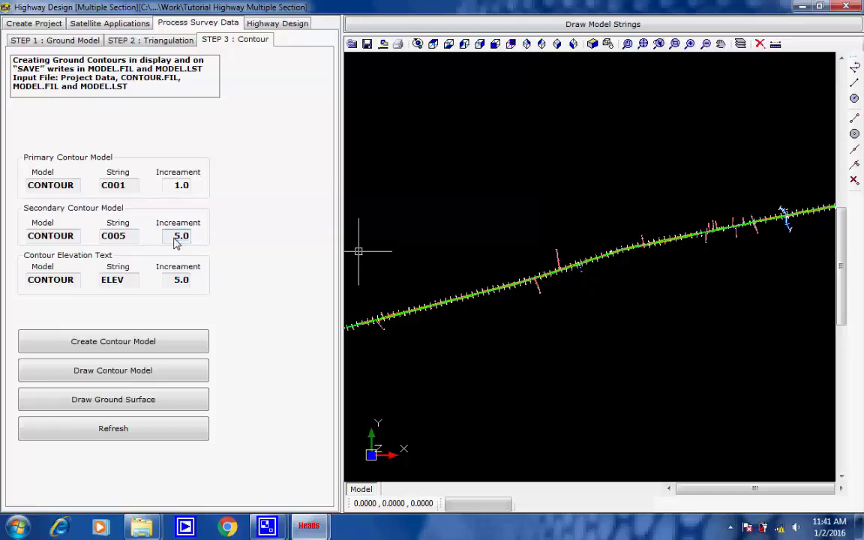
{"action": "left_click_drag", "start_coordinate": [125, 282], "coordinate": [104, 289]}
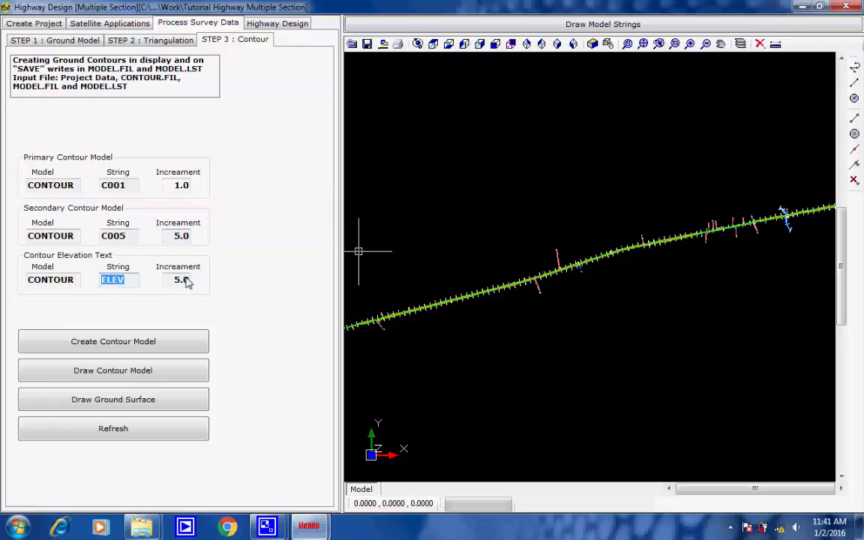
{"action": "left_click_drag", "start_coordinate": [188, 283], "coordinate": [177, 288]}
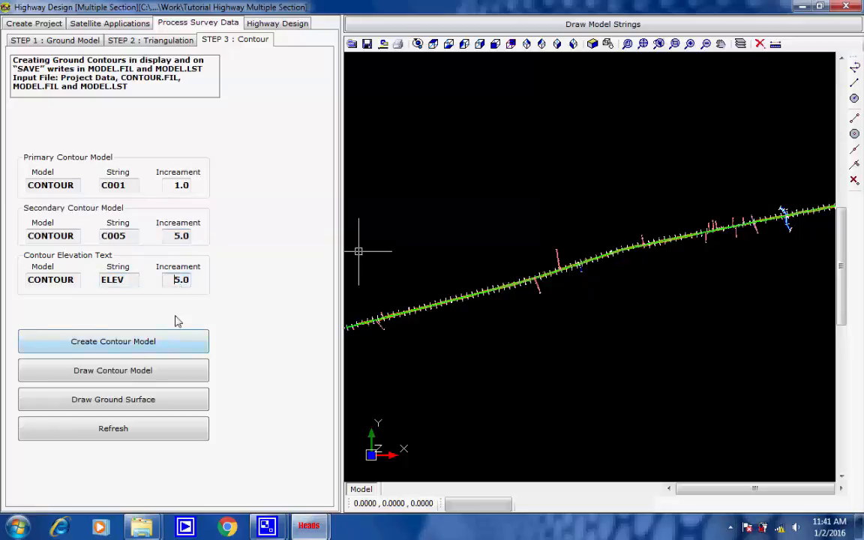
{"action": "left_click", "coordinate": [189, 279]}
- Create the contour model by running the full contour process, and quit the contour program
{"action": "left_click", "coordinate": [160, 344]}
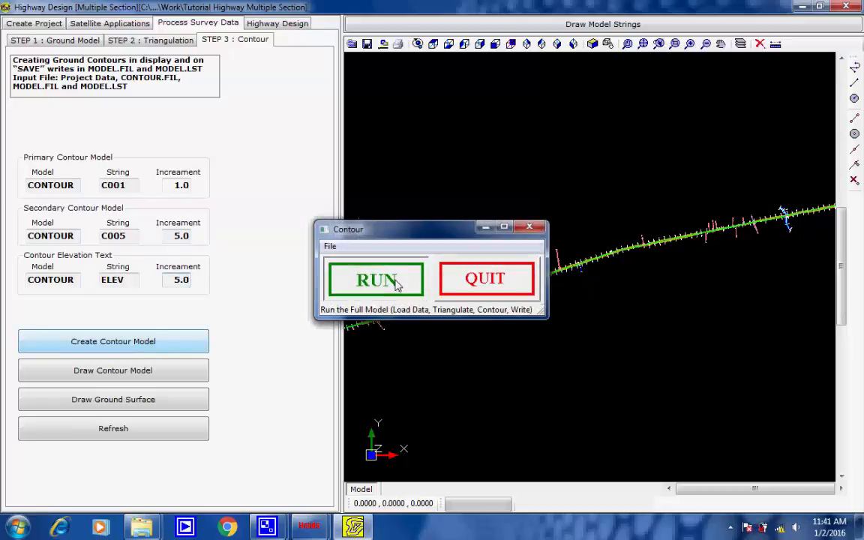
{"action": "left_click", "coordinate": [377, 280]}
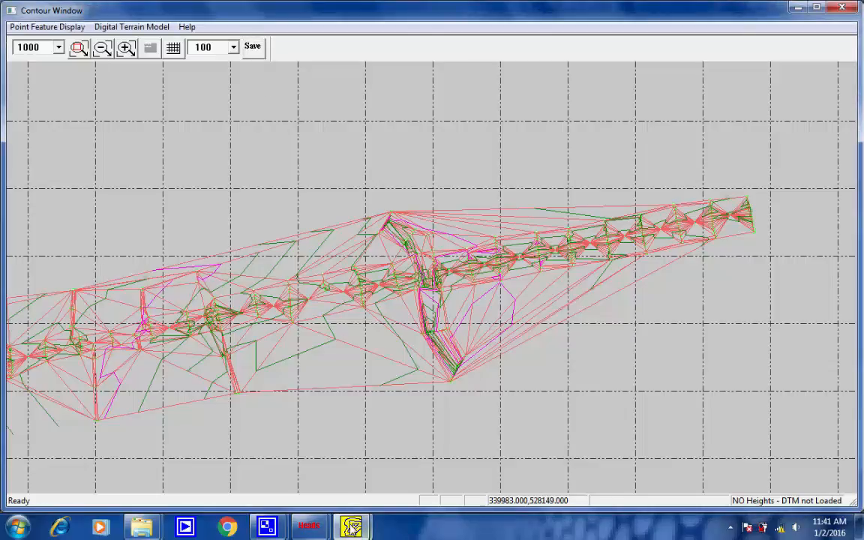
{"action": "mouse_move", "coordinate": [352, 526]}
{"action": "left_click", "coordinate": [327, 459]}
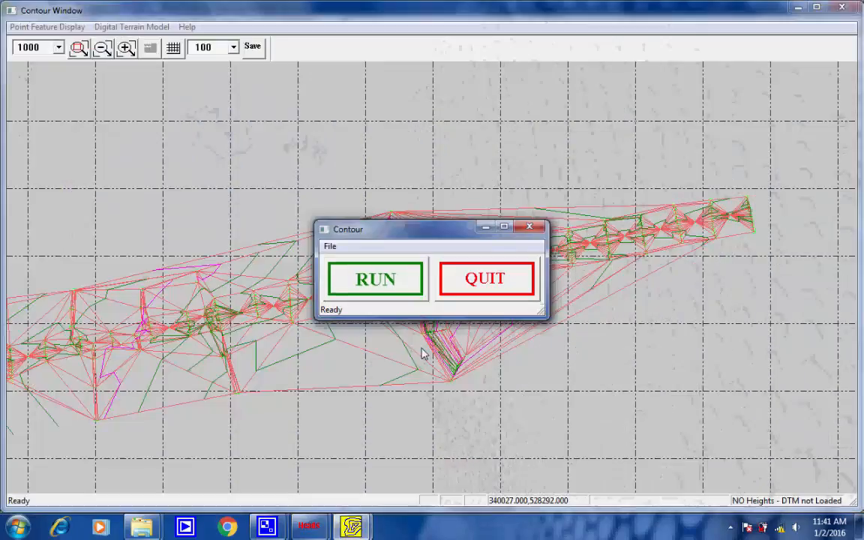
{"action": "left_click", "coordinate": [513, 289]}
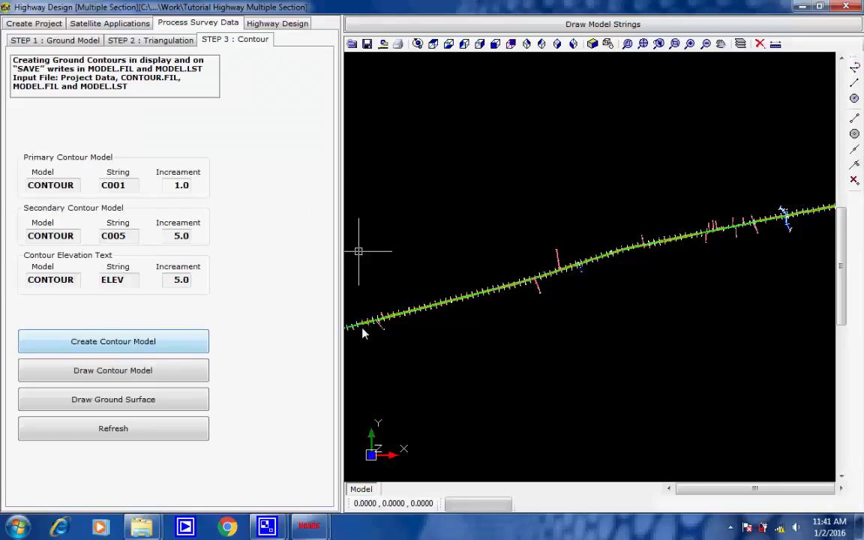
- Draw the contour model over the survey strings
{"action": "left_click", "coordinate": [146, 374]}
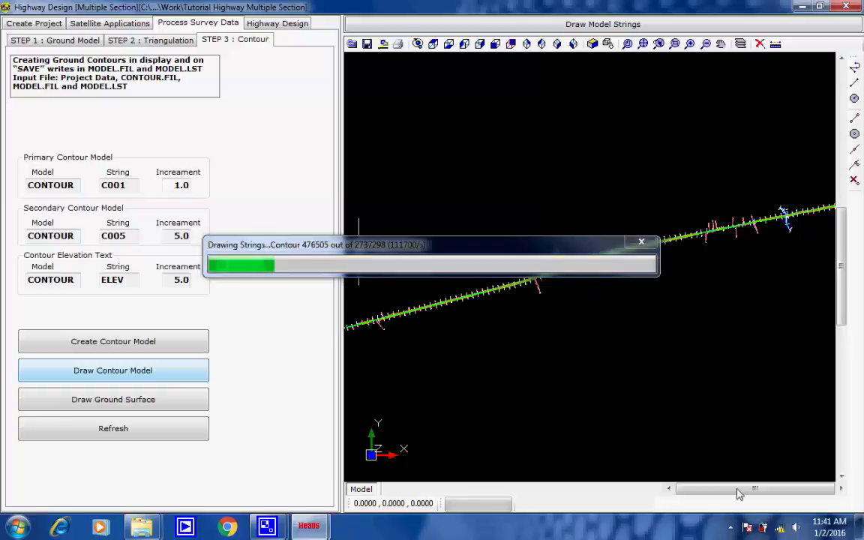
{"action": "left_click", "coordinate": [731, 529]}
{"action": "left_click", "coordinate": [729, 461]}
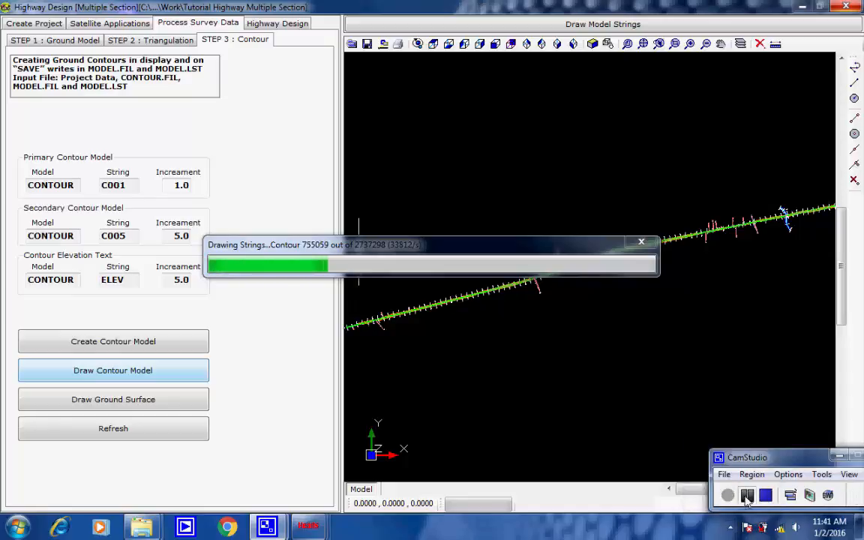
- Open the horizontal alignment stage of the highway design, choose Process HALIGN Design Data and check the listed design data
{"action": "left_click", "coordinate": [279, 24]}
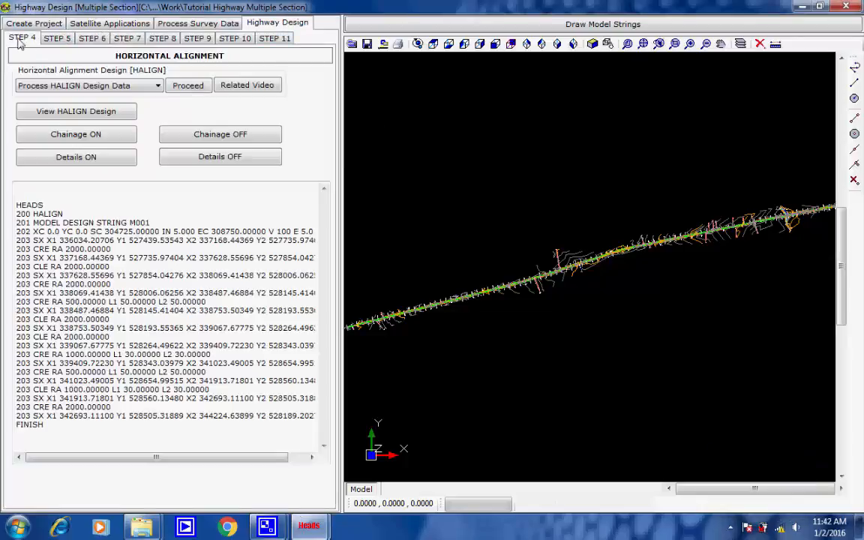
{"action": "left_click", "coordinate": [158, 87]}
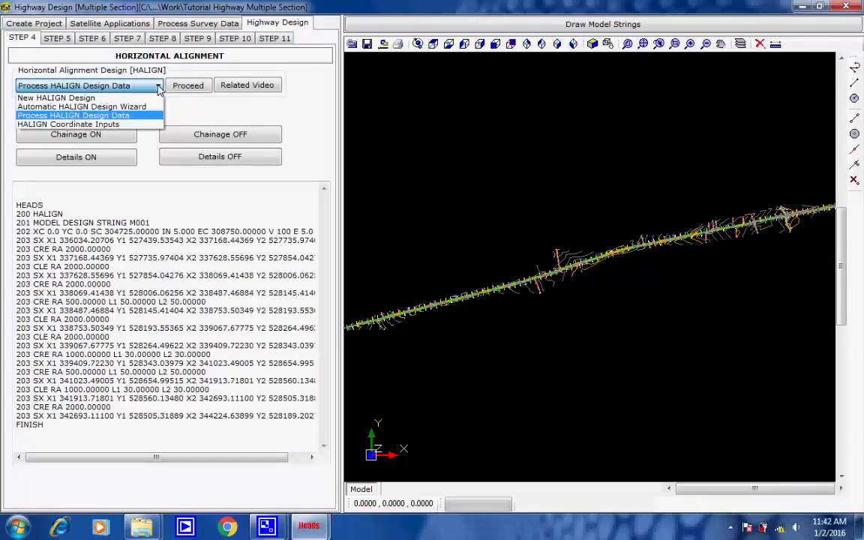
{"action": "left_click", "coordinate": [159, 87]}
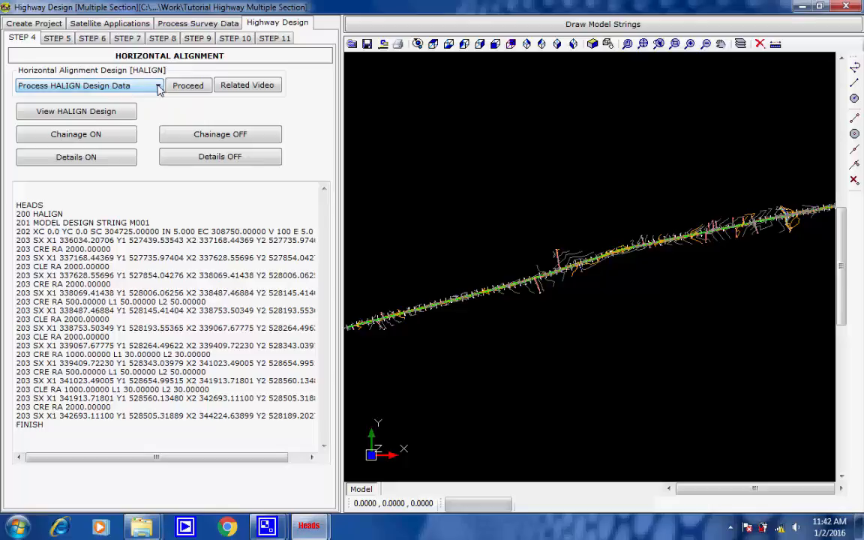
{"action": "left_click", "coordinate": [158, 87]}
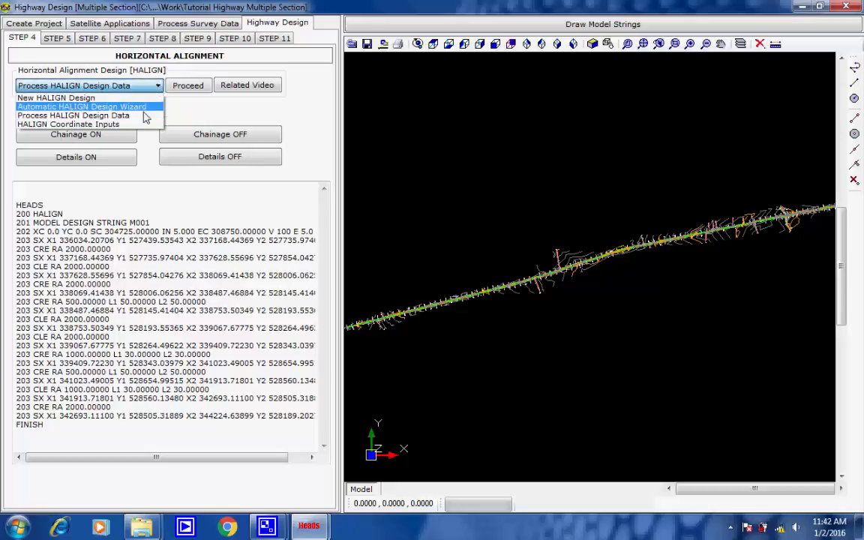
{"action": "left_click", "coordinate": [145, 116]}
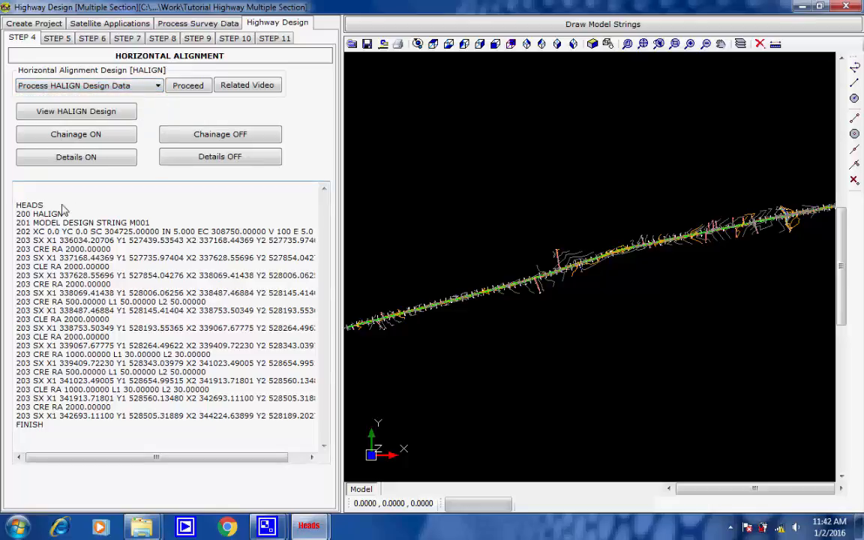
{"action": "left_click_drag", "start_coordinate": [68, 224], "coordinate": [72, 436]}
{"action": "left_click", "coordinate": [70, 437]}
- Process the horizontal alignment design data, acknowledge the design report and finish the HALIGN run
{"action": "left_click", "coordinate": [185, 87]}
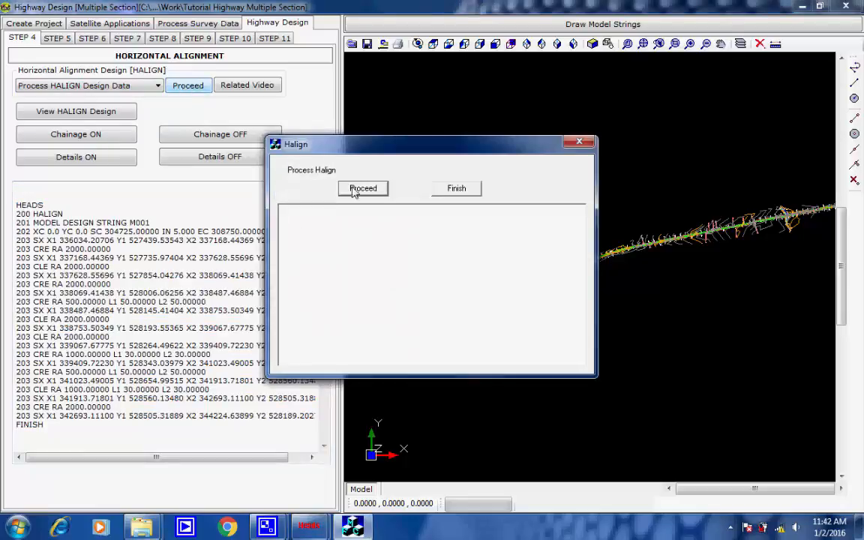
{"action": "left_click", "coordinate": [358, 192]}
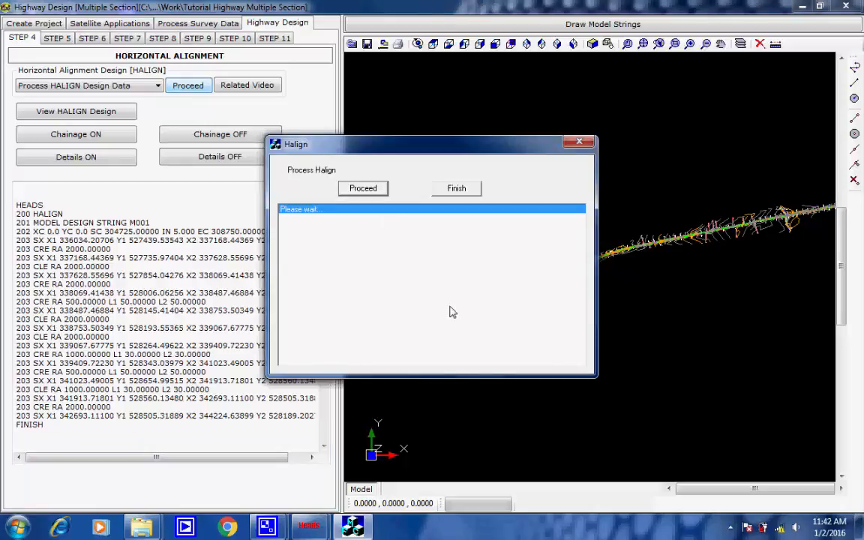
{"action": "left_click", "coordinate": [732, 530]}
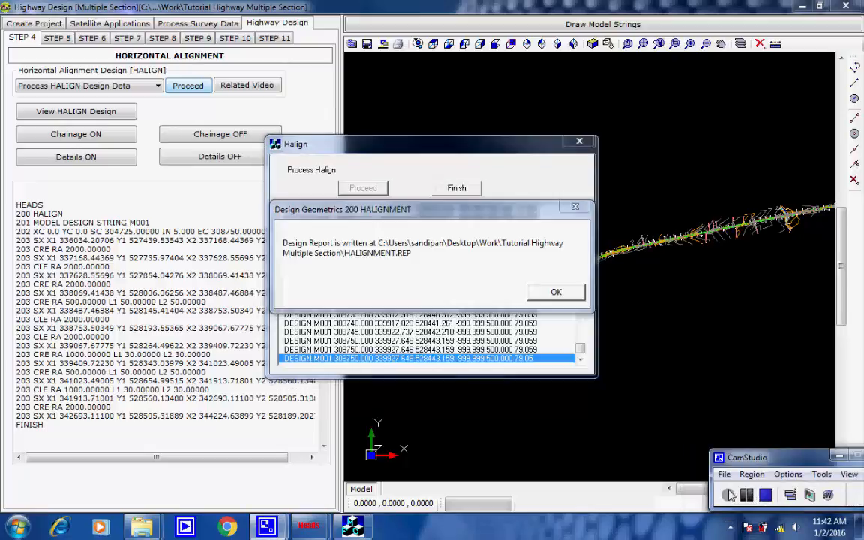
{"action": "left_click", "coordinate": [554, 293]}
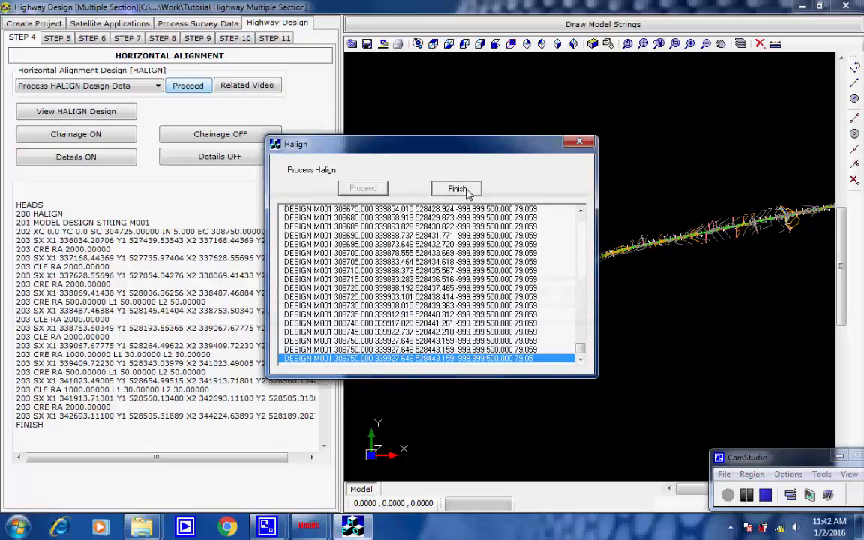
{"action": "left_click", "coordinate": [457, 188]}
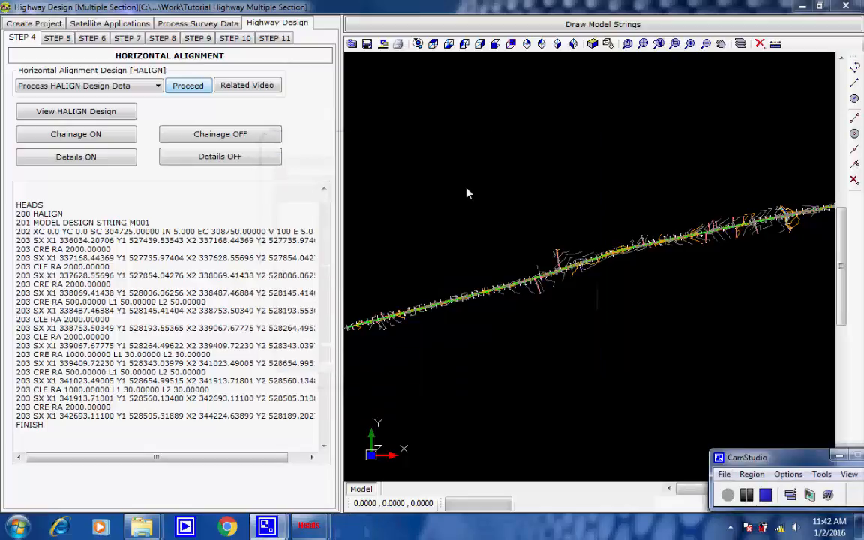
- Display the horizontal alignment of string M001 from the DESIGN model in the drawing
{"action": "left_click", "coordinate": [58, 112]}
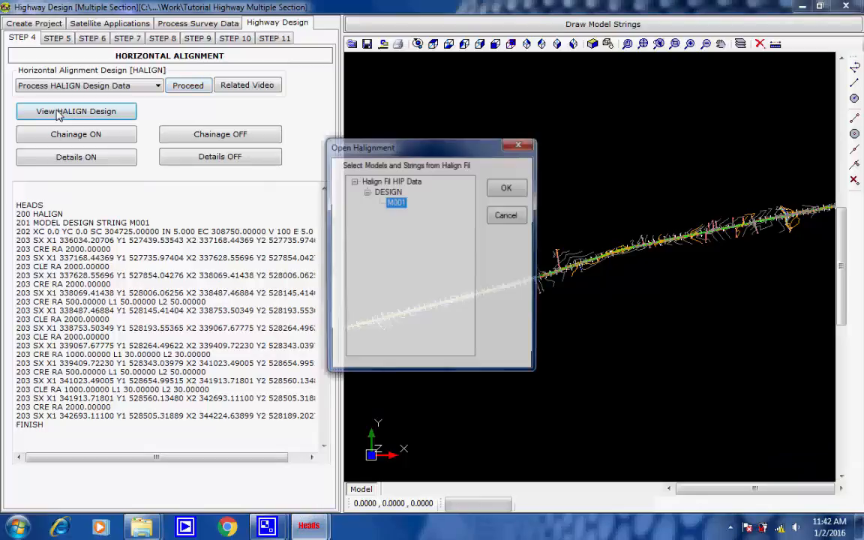
{"action": "left_click", "coordinate": [508, 190]}
{"action": "left_click", "coordinate": [730, 526]}
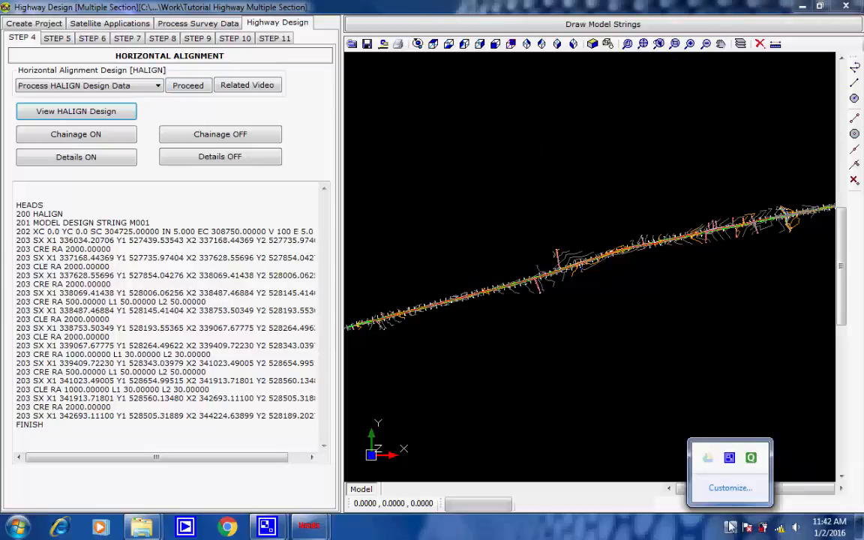
{"action": "left_click", "coordinate": [729, 457]}
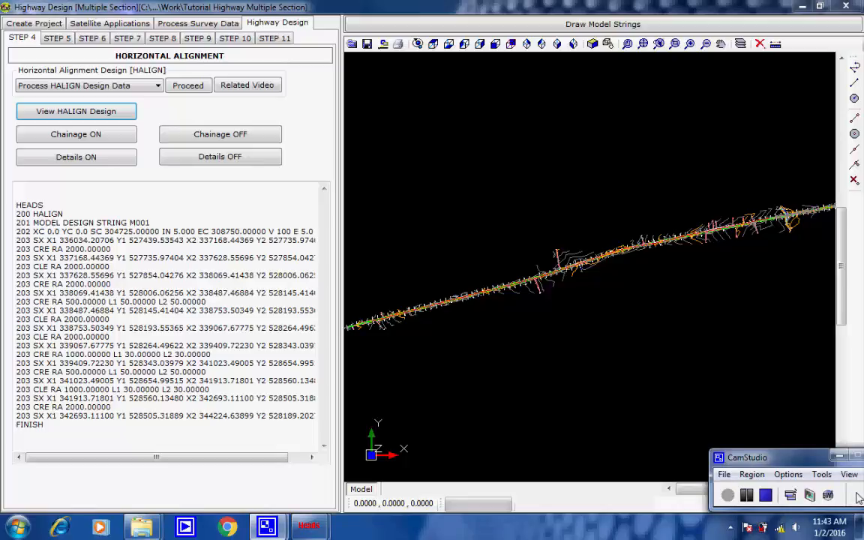
- Turn on chainage labels for the alignment with interval 100, text size 5 mm and format XXXX+YYY on Right Side
{"action": "left_click", "coordinate": [95, 135]}
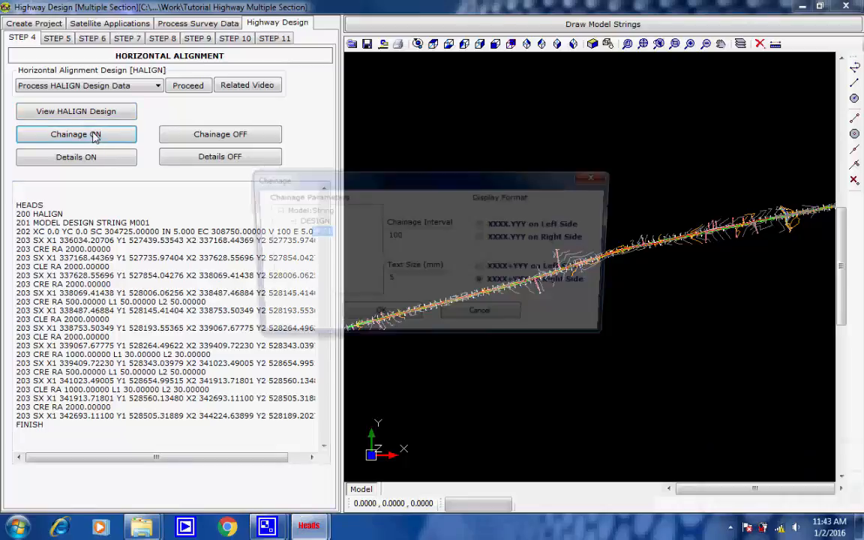
{"action": "key", "text": "Tab"}
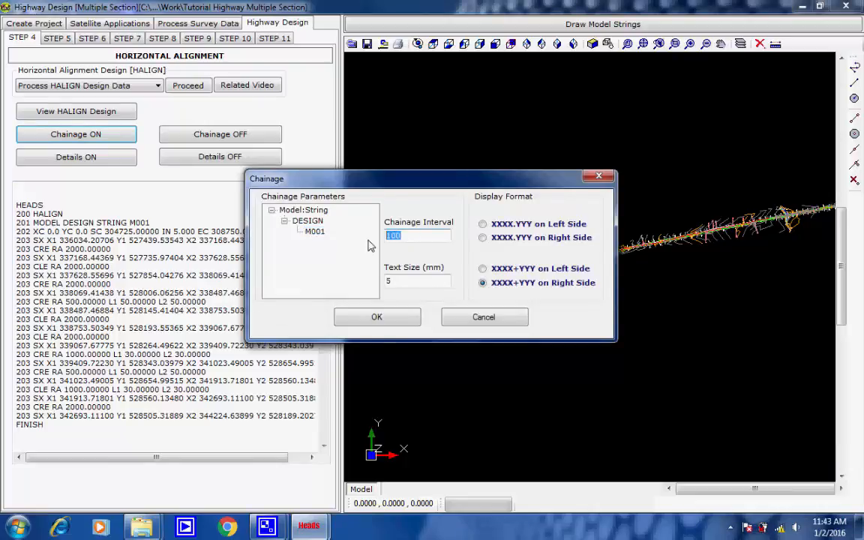
{"action": "left_click", "coordinate": [379, 317]}
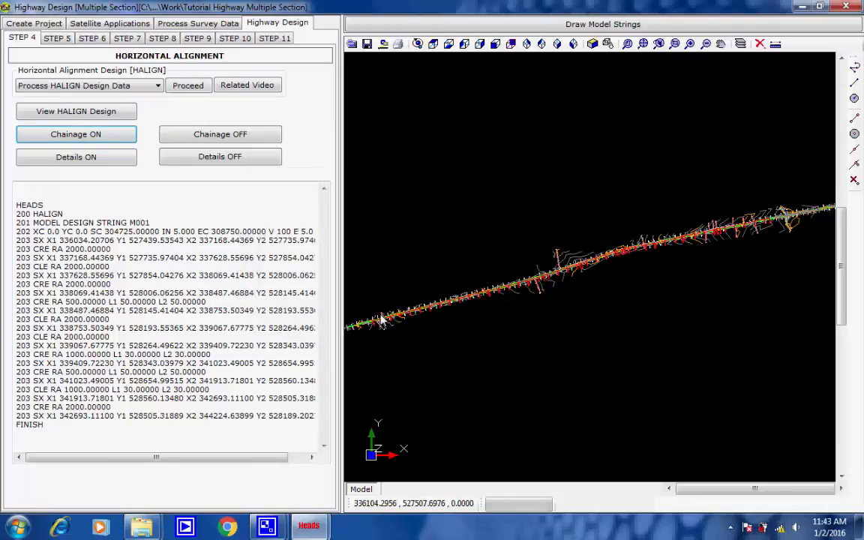
- Turn on the horizontal alignment details for string M001 of the DESIGN model with all detail items and text size 5 mm
{"action": "left_click", "coordinate": [94, 159]}
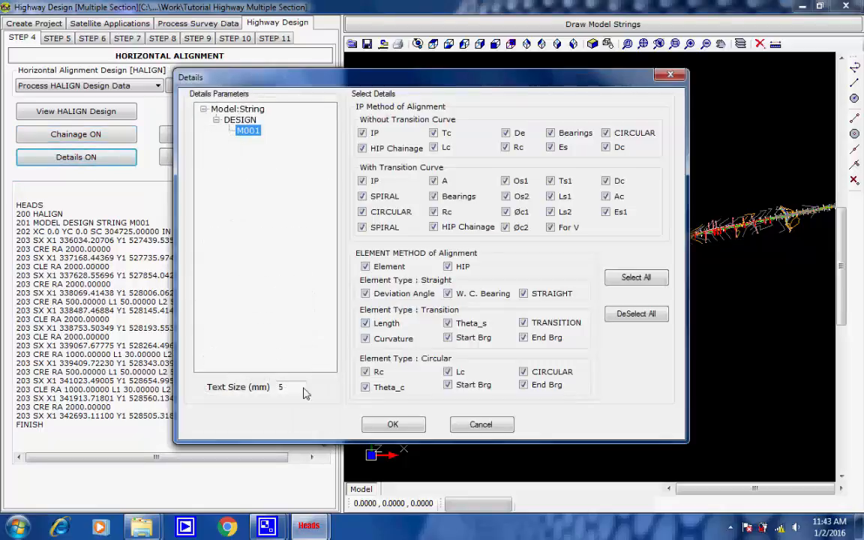
{"action": "left_click", "coordinate": [286, 389]}
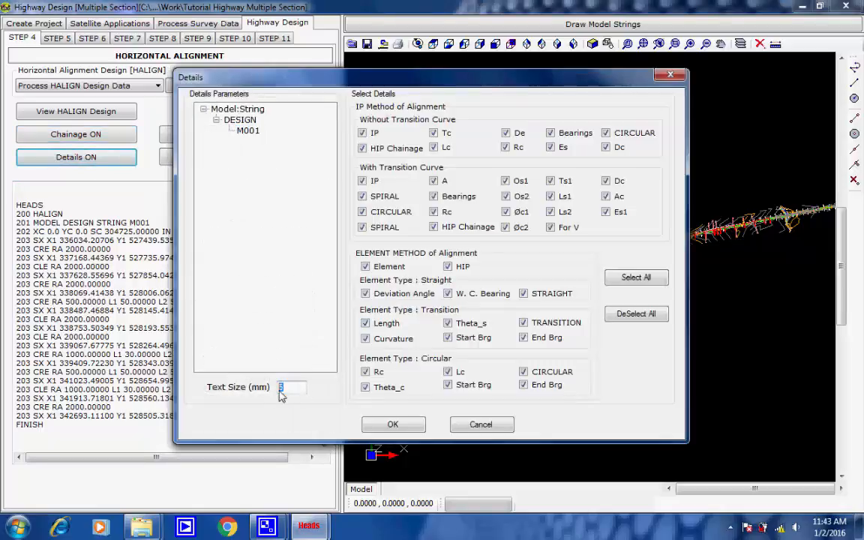
{"action": "left_click", "coordinate": [397, 426]}
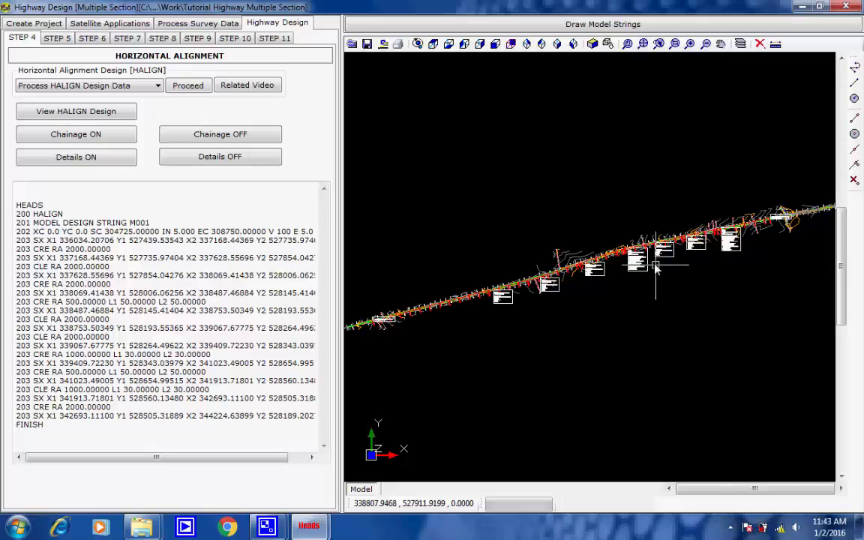
- Examine the curve detail boxes along the alignment up close, including IP 4, and return to the full extent of the drawing
{"action": "scroll", "coordinate": [656, 271], "scroll_direction": "up", "scroll_amount": 2}
{"action": "scroll", "coordinate": [634, 239], "scroll_direction": "up", "scroll_amount": 3}
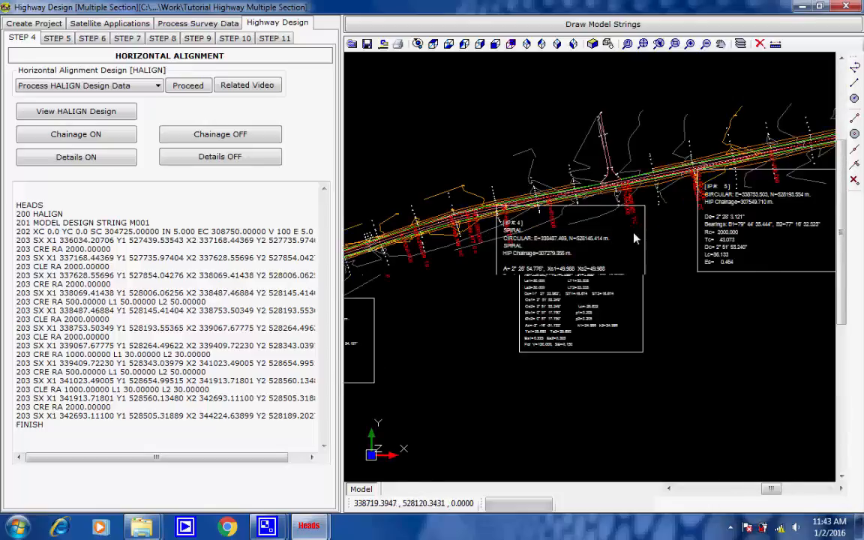
{"action": "scroll", "coordinate": [634, 238], "scroll_direction": "up", "scroll_amount": 2}
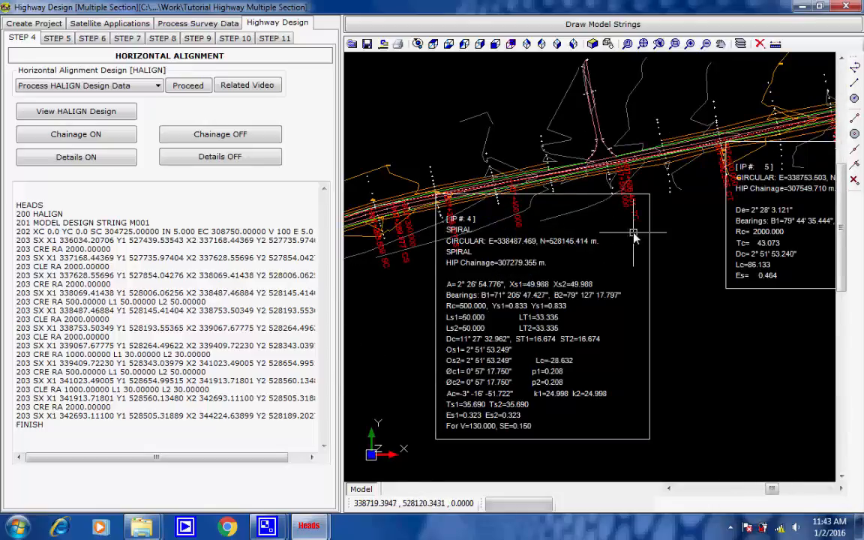
{"action": "scroll", "coordinate": [634, 238], "scroll_direction": "down", "scroll_amount": 2}
{"action": "scroll", "coordinate": [634, 238], "scroll_direction": "down", "scroll_amount": 5}
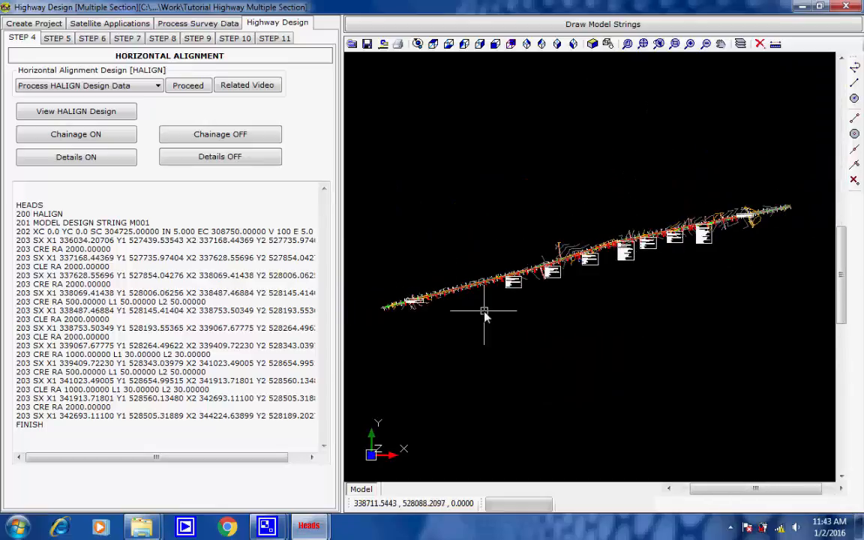
{"action": "scroll", "coordinate": [461, 308], "scroll_direction": "up", "scroll_amount": 1}
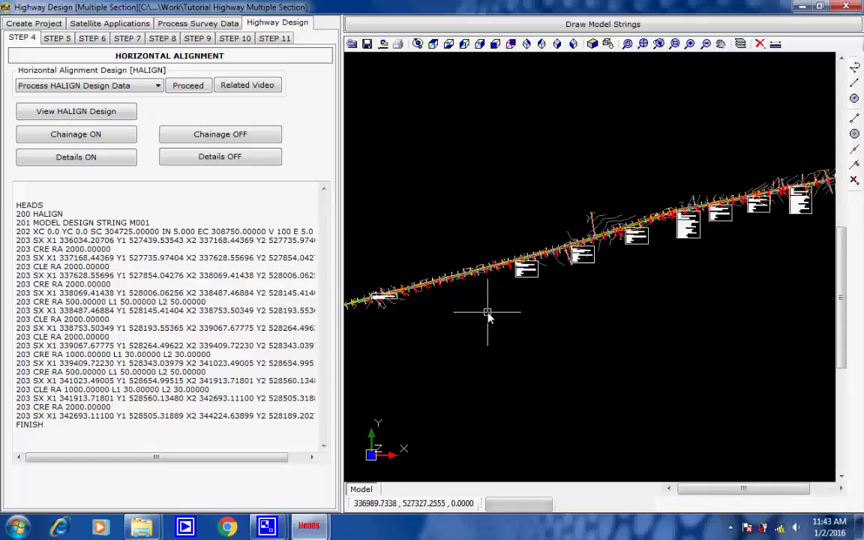
{"action": "left_click", "coordinate": [643, 43]}
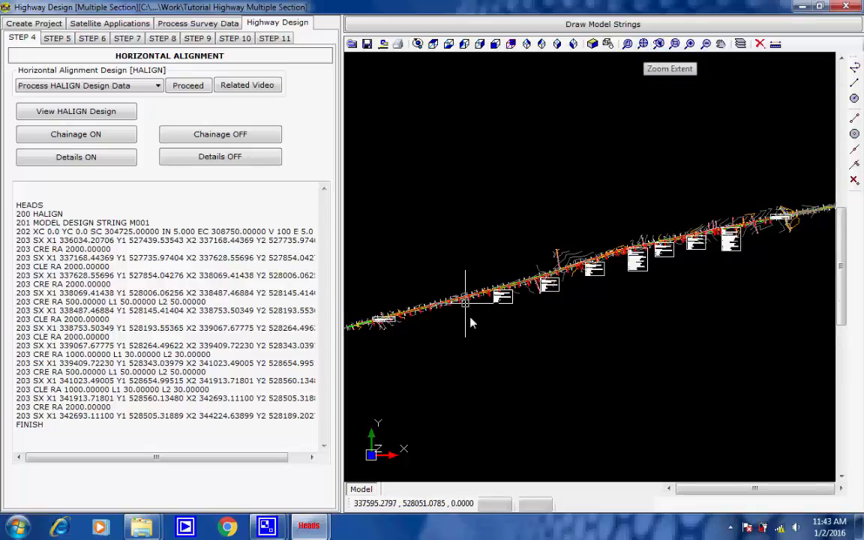
- In the typical cross section schedule, preview the sections assigned to schedules 1, 2, 3, 5 and 6, and save the schedule data
{"action": "left_click", "coordinate": [57, 39]}
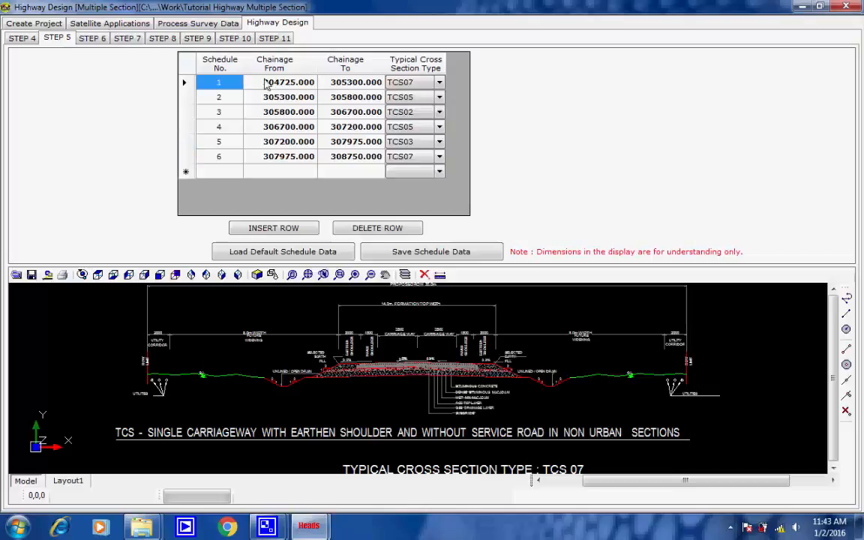
{"action": "left_click", "coordinate": [417, 87]}
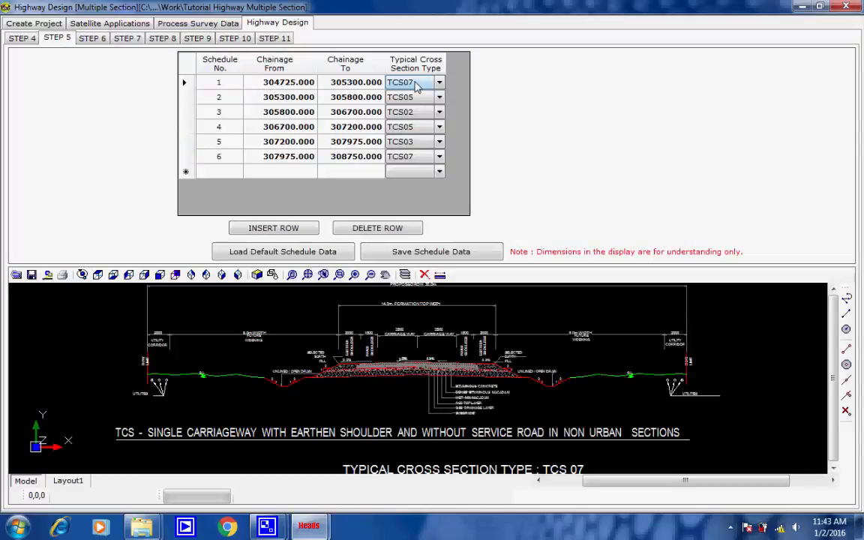
{"action": "left_click", "coordinate": [415, 101]}
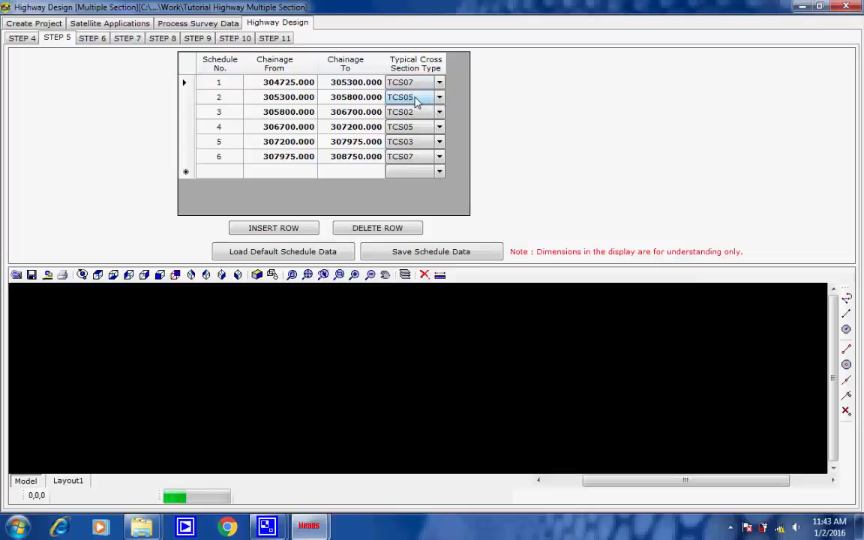
{"action": "left_click", "coordinate": [416, 112]}
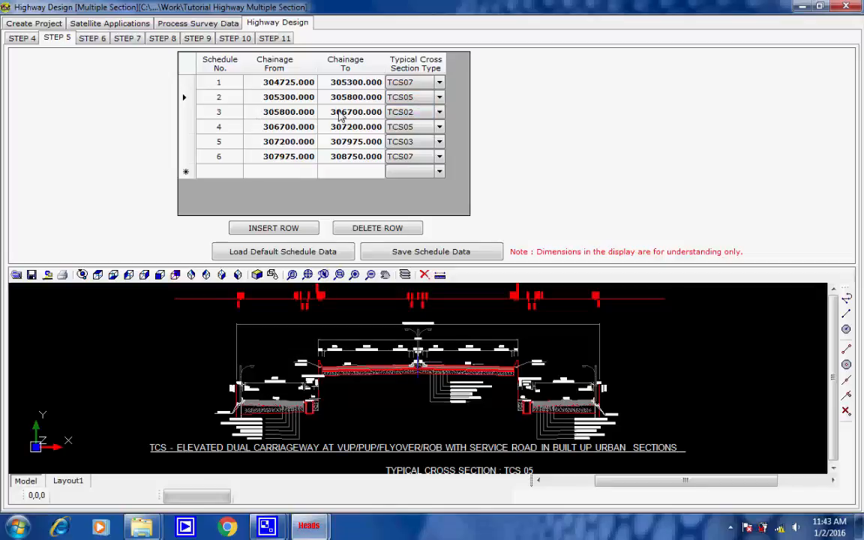
{"action": "left_click", "coordinate": [415, 113]}
{"action": "left_click", "coordinate": [415, 146]}
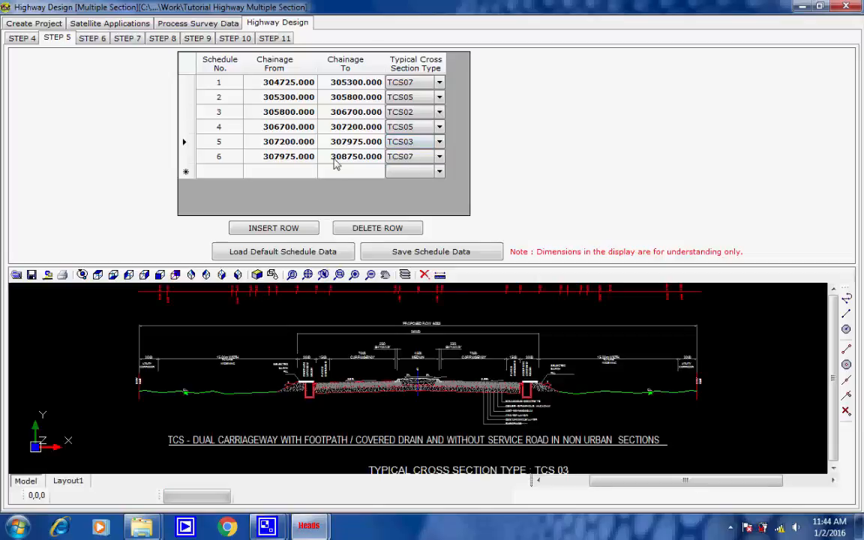
{"action": "left_click", "coordinate": [421, 162]}
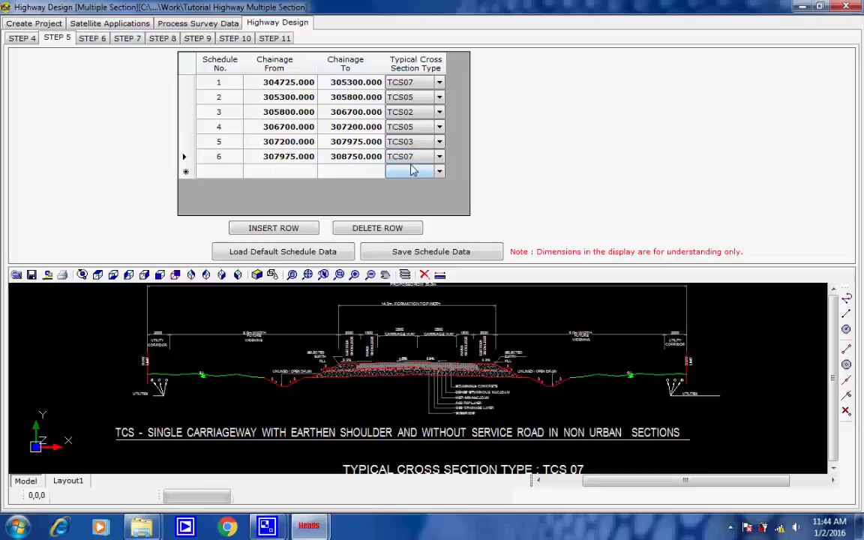
{"action": "left_click", "coordinate": [400, 253]}
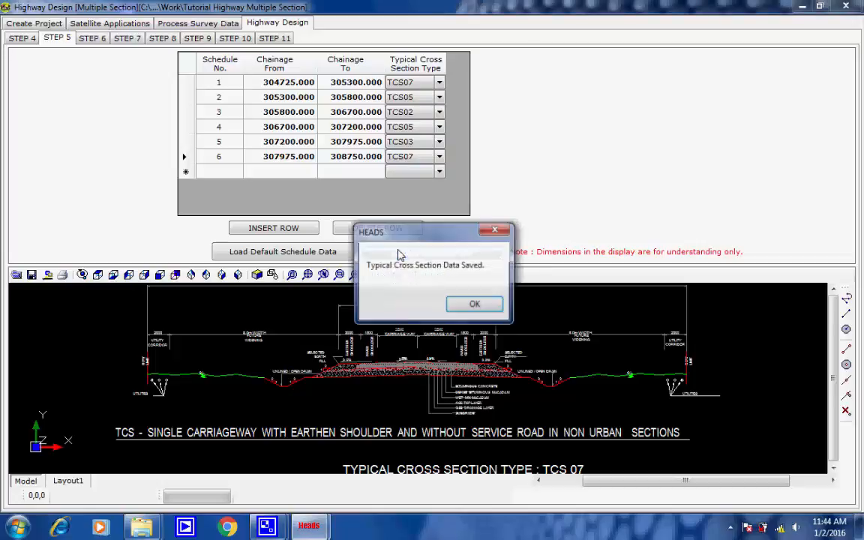
{"action": "left_click", "coordinate": [462, 307]}
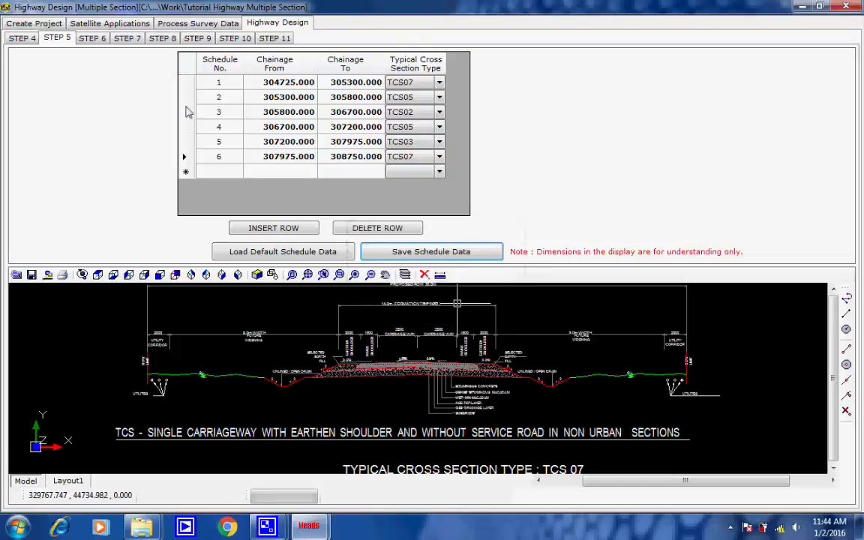
- In the vertical profile stage, create the ground long section from the alignment and draw it
{"action": "left_click", "coordinate": [92, 38]}
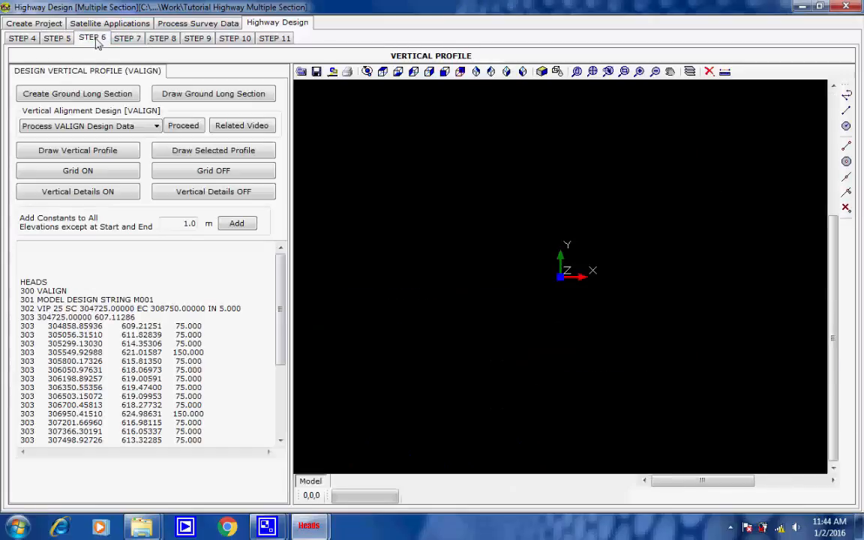
{"action": "left_click", "coordinate": [83, 93]}
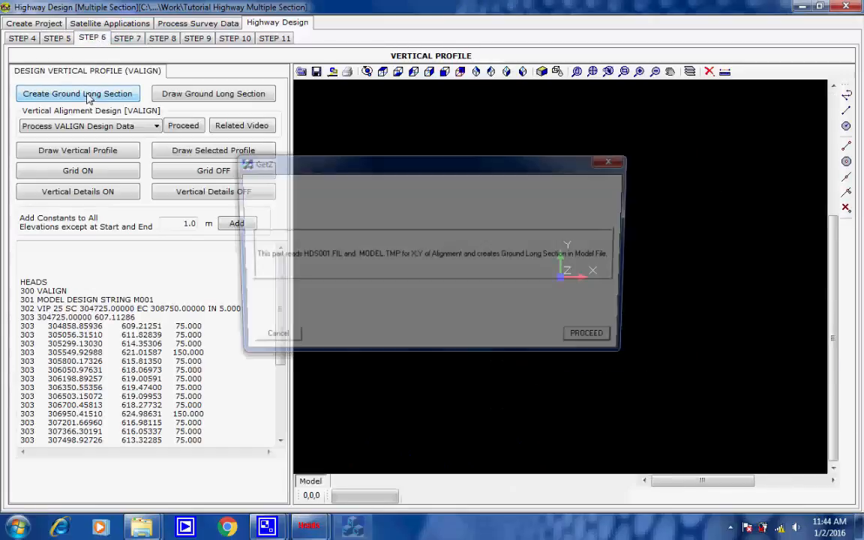
{"action": "left_click", "coordinate": [590, 341]}
{"action": "left_click", "coordinate": [551, 294]}
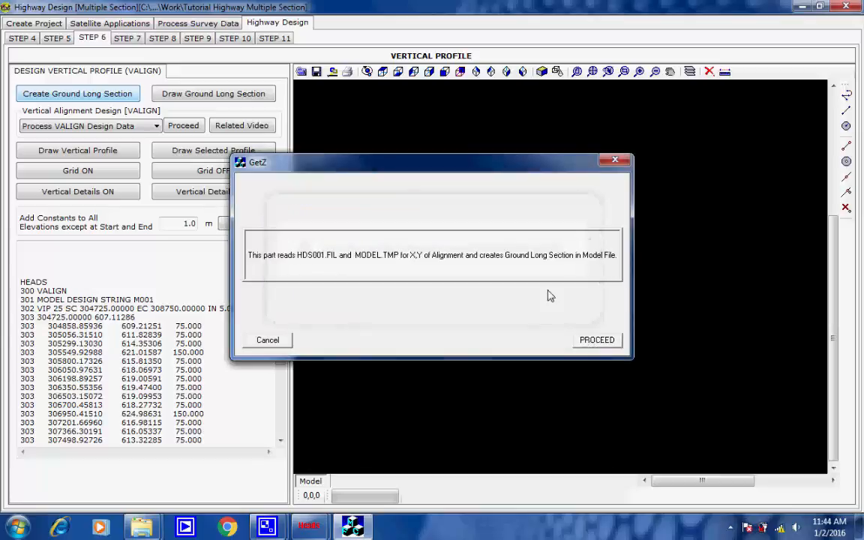
{"action": "left_click", "coordinate": [540, 294]}
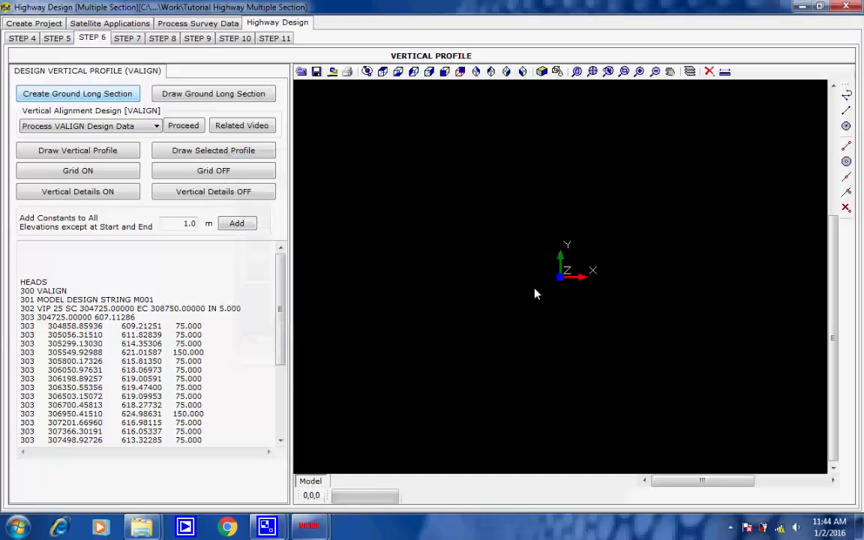
{"action": "left_click", "coordinate": [220, 96]}
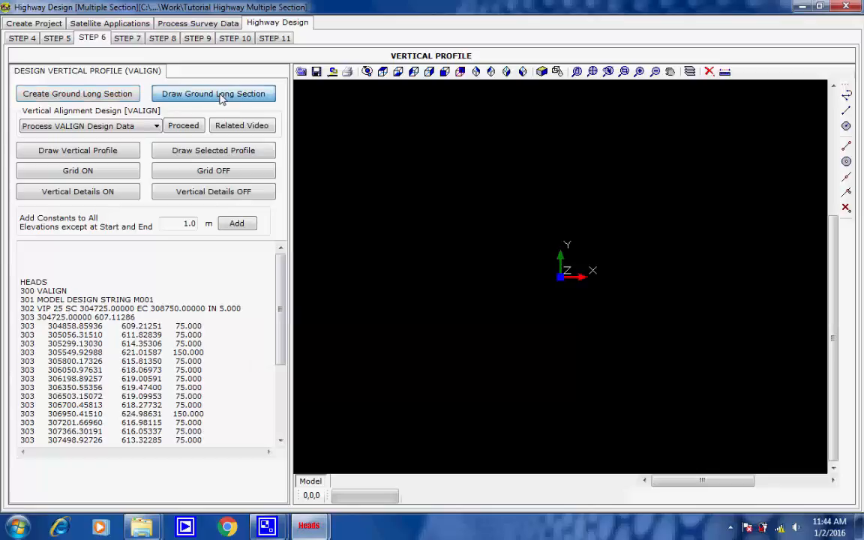
{"action": "left_click", "coordinate": [454, 211]}
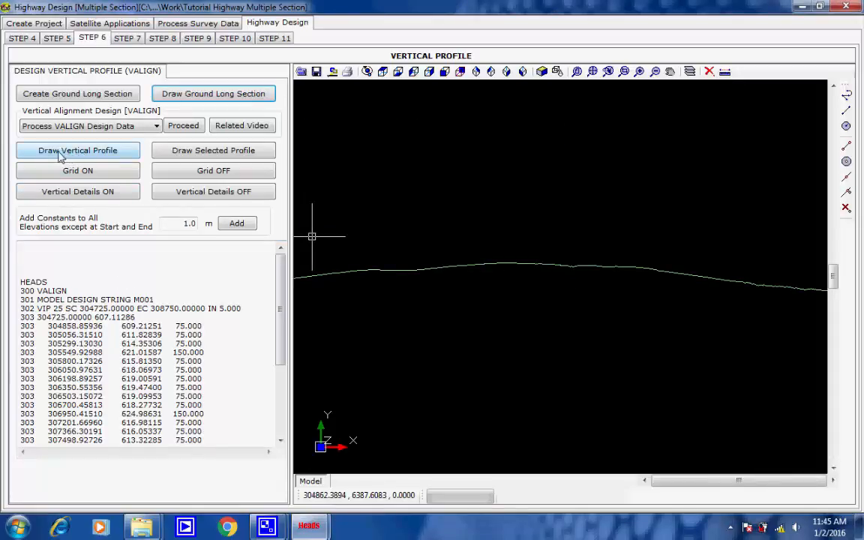
- Process the VALIGN design data for the vertical alignment, acknowledge the design report and finish the run
{"action": "left_click", "coordinate": [157, 126]}
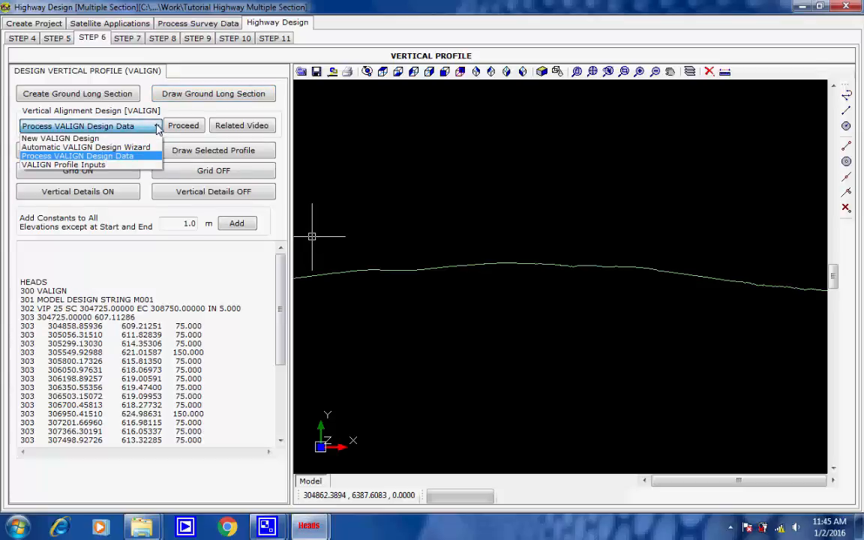
{"action": "left_click", "coordinate": [159, 129]}
{"action": "left_click", "coordinate": [180, 126]}
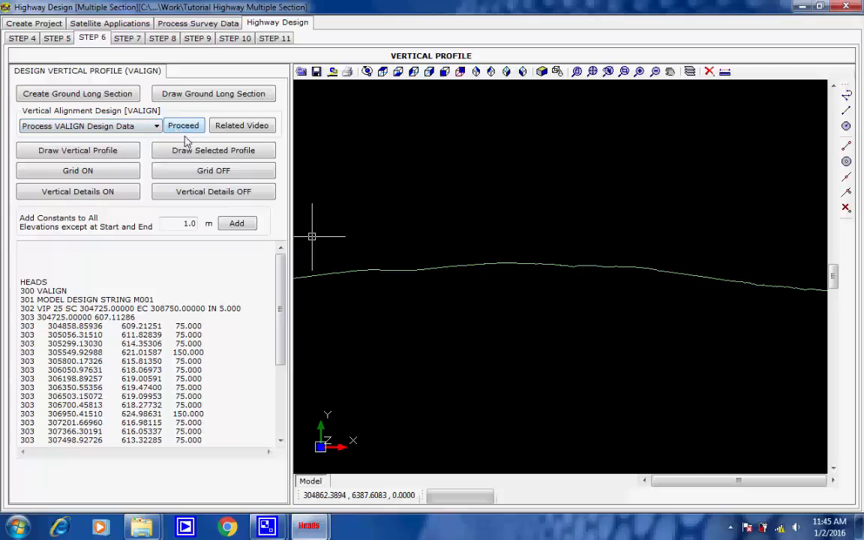
{"action": "left_click", "coordinate": [375, 191]}
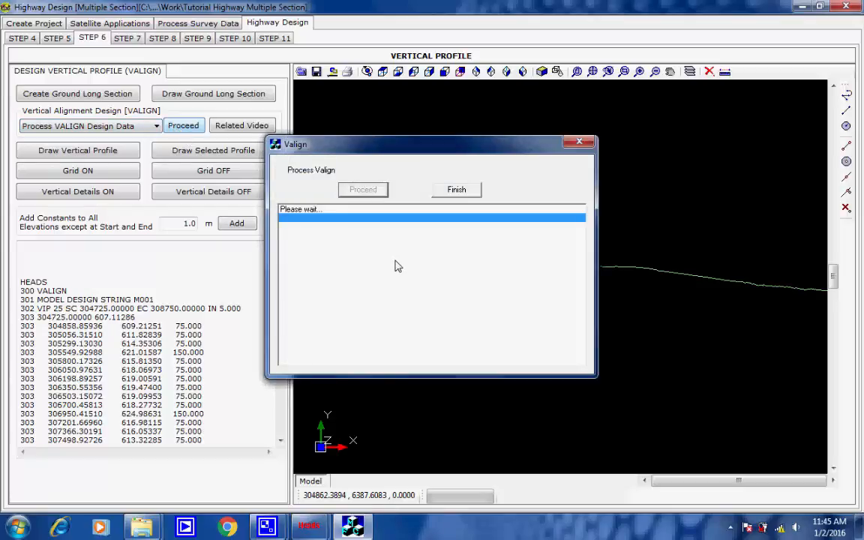
{"action": "left_click", "coordinate": [732, 528]}
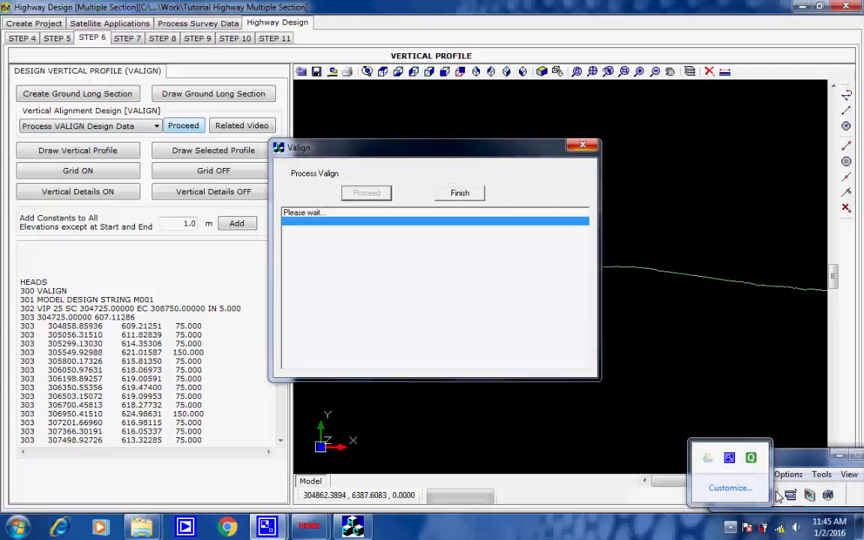
{"action": "left_click", "coordinate": [779, 496]}
{"action": "left_click", "coordinate": [748, 496]}
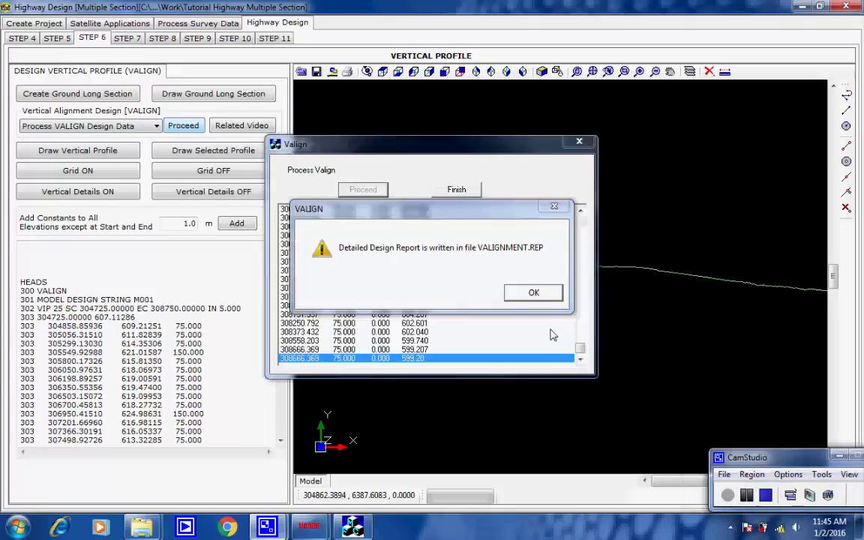
{"action": "left_click", "coordinate": [533, 292]}
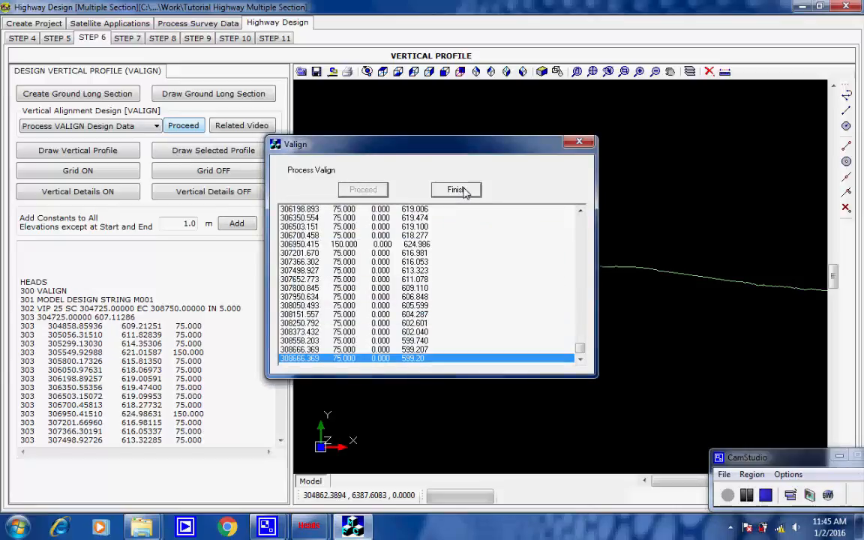
{"action": "left_click", "coordinate": [456, 190]}
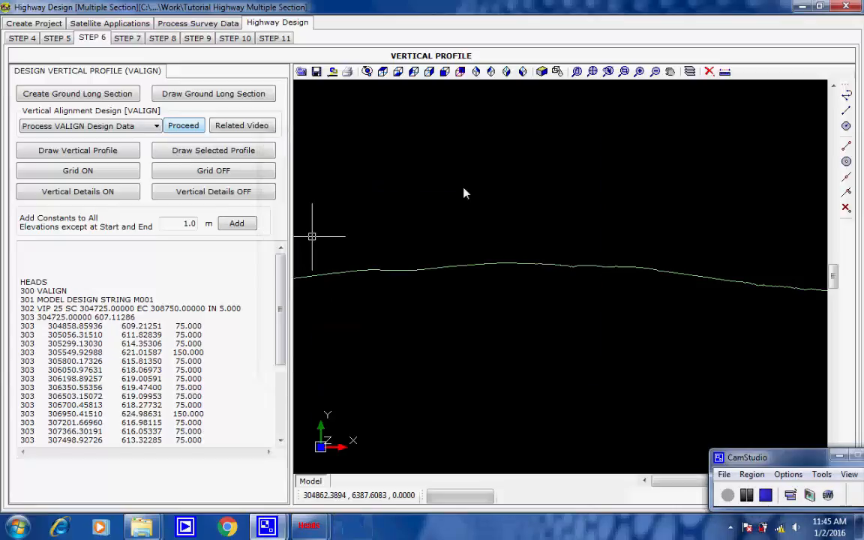
- Draw the vertical profile with an X-direction scale of 1 and a Y-direction scale of 10
{"action": "left_click", "coordinate": [64, 152]}
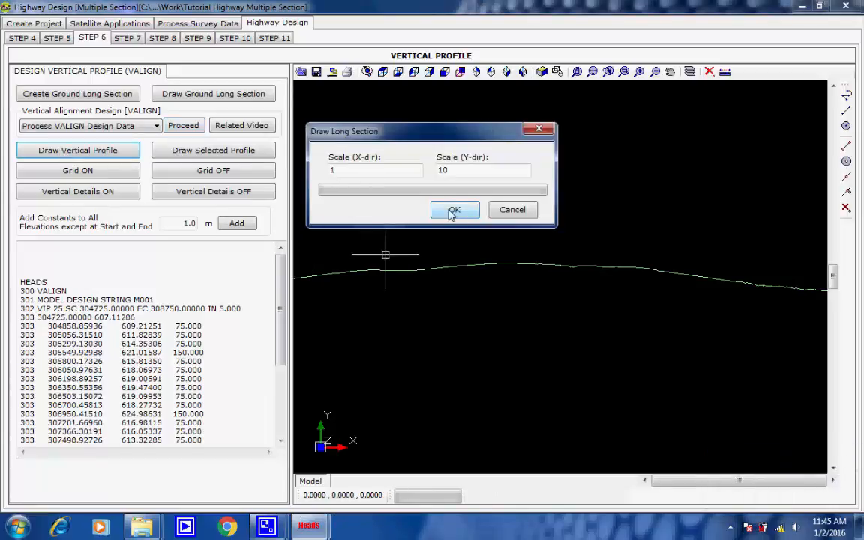
{"action": "left_click", "coordinate": [454, 211]}
{"action": "left_click", "coordinate": [731, 527]}
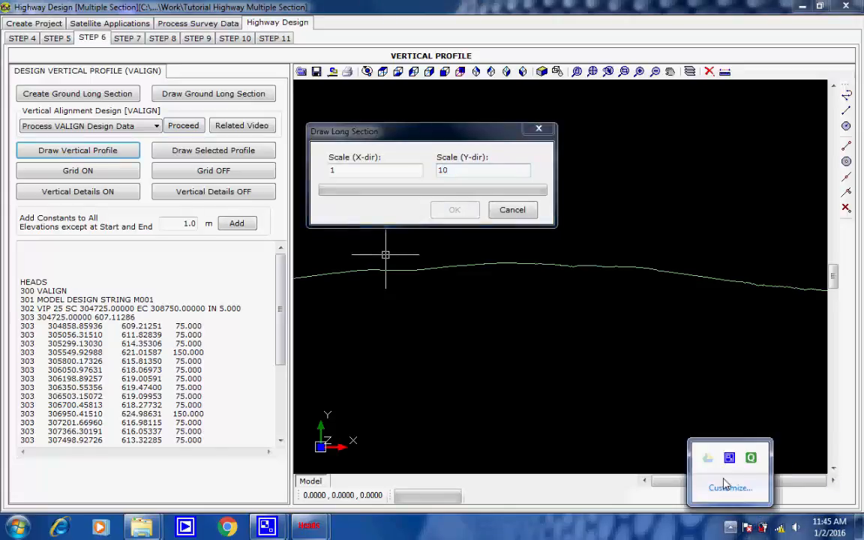
{"action": "left_click", "coordinate": [729, 458]}
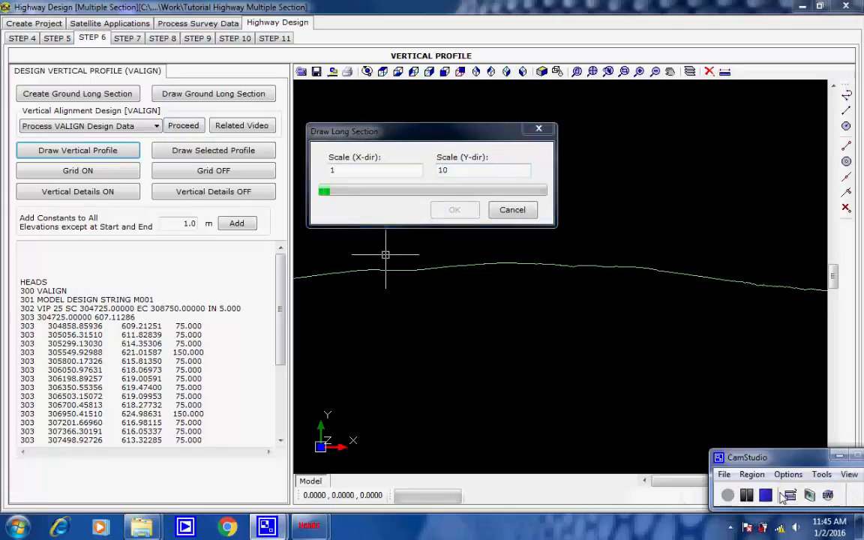
- Turn on the vertical profile grid with chainage interval 50, level interval 5, text size 12 mm and DarkGray text
{"action": "left_click", "coordinate": [103, 172]}
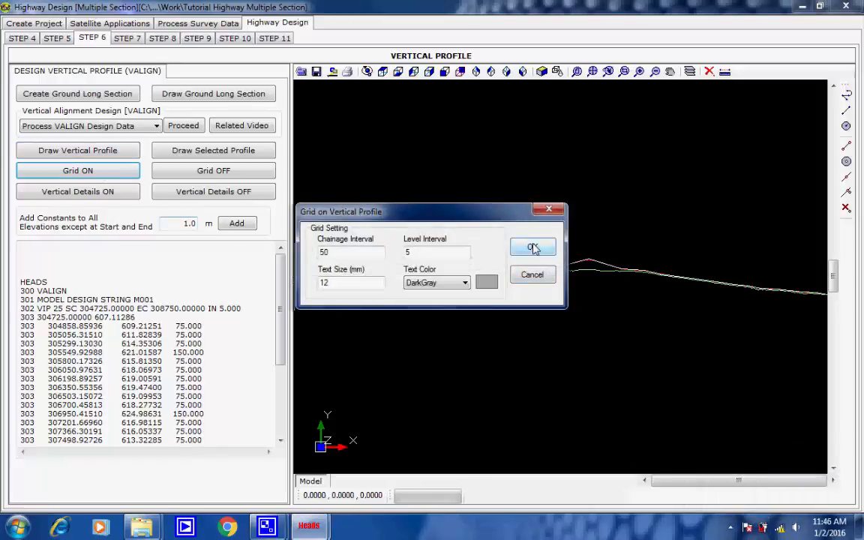
{"action": "left_click", "coordinate": [532, 250]}
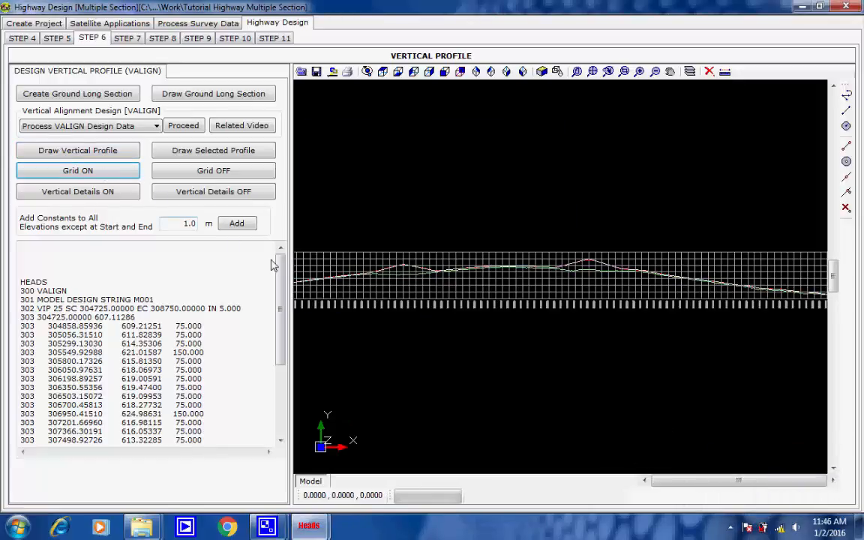
- Turn on the vertical details for string M001 of the DESIGN model with a text size of 5 mm
{"action": "left_click", "coordinate": [105, 194]}
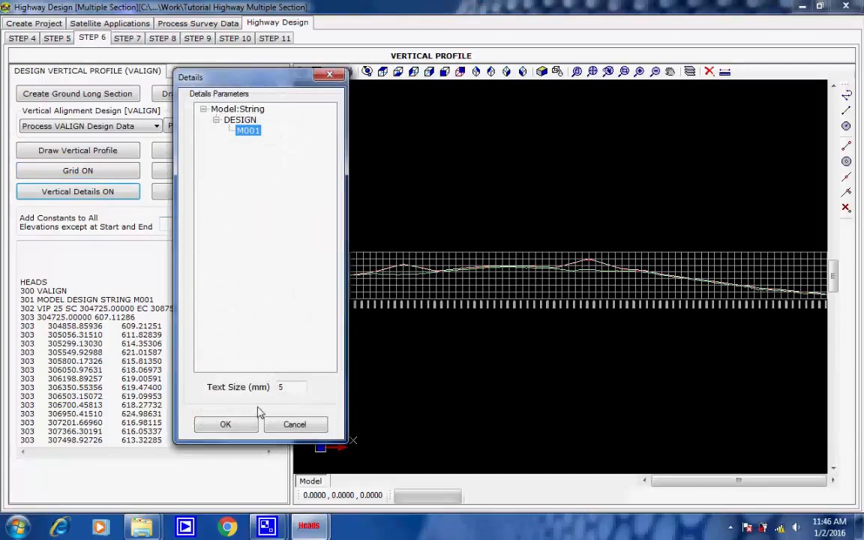
{"action": "left_click", "coordinate": [226, 424]}
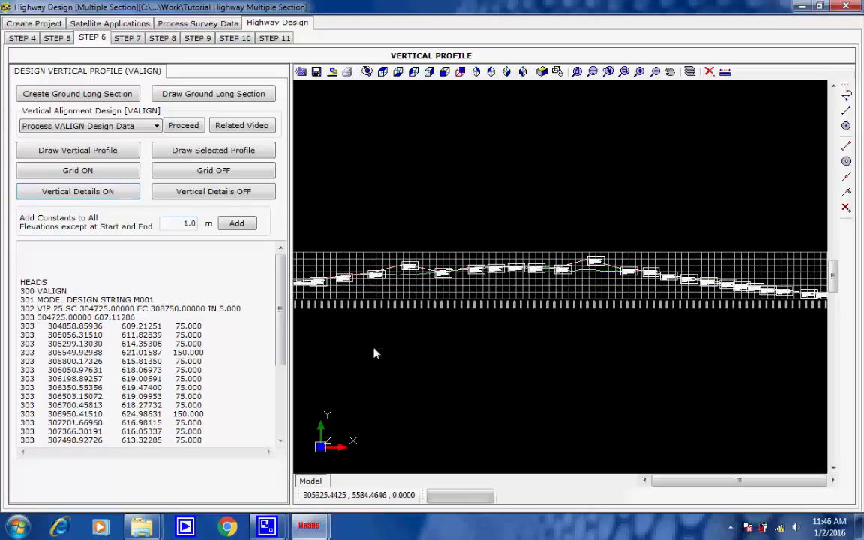
- Examine the VIP detail labels along the vertical profile up close, finishing with the whole profile in view
{"action": "scroll", "coordinate": [379, 285], "scroll_direction": "up", "scroll_amount": 4}
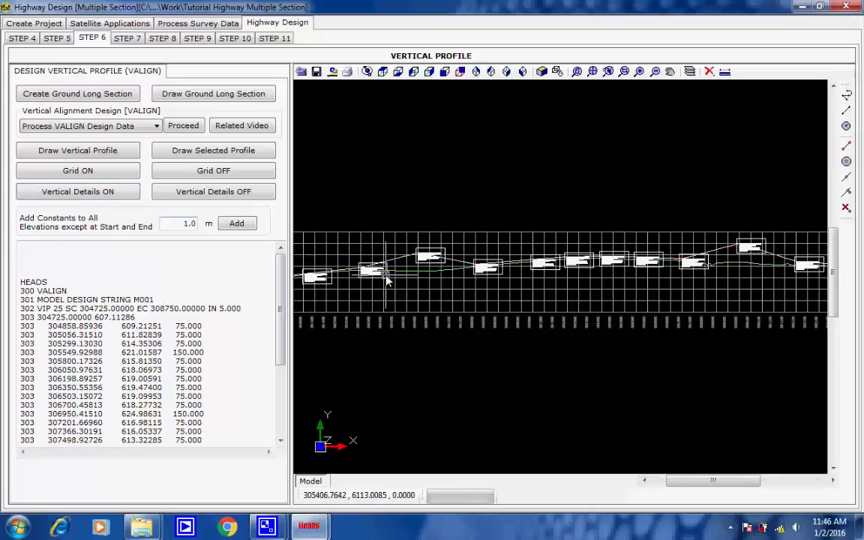
{"action": "scroll", "coordinate": [455, 281], "scroll_direction": "up", "scroll_amount": 5}
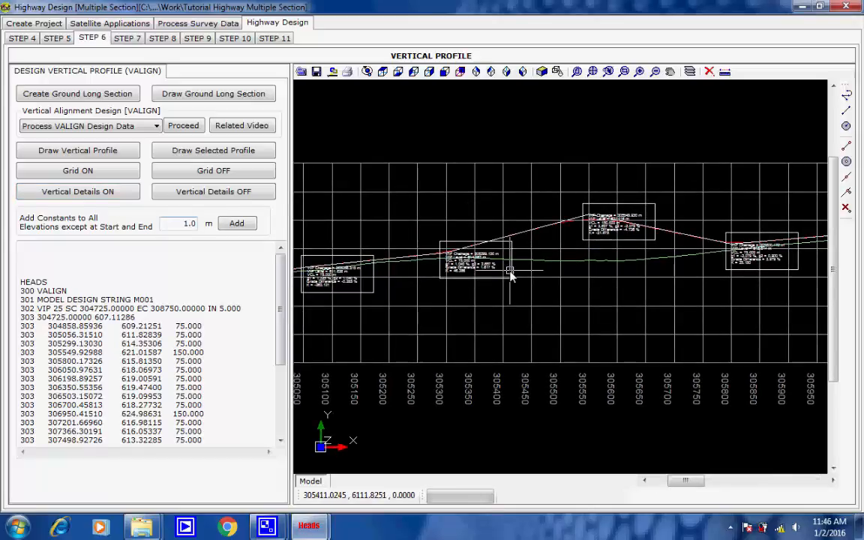
{"action": "scroll", "coordinate": [511, 279], "scroll_direction": "down", "scroll_amount": 6}
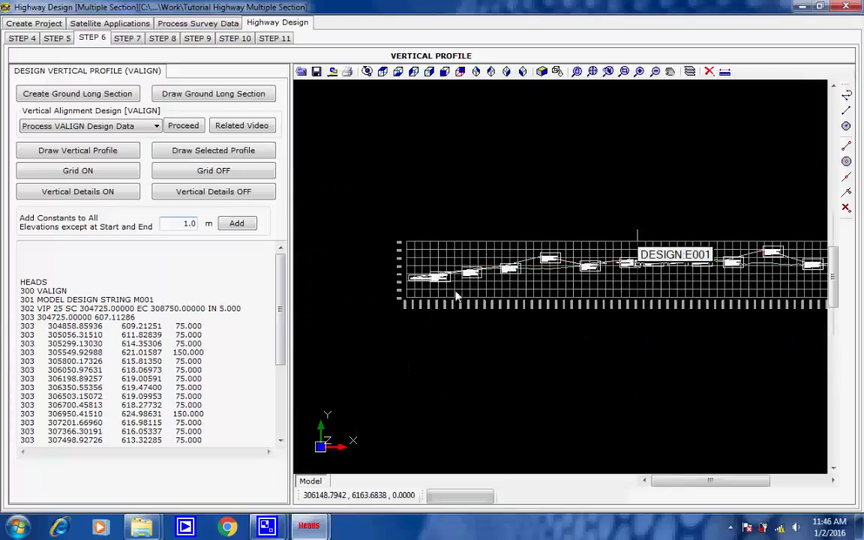
{"action": "scroll", "coordinate": [593, 289], "scroll_direction": "up", "scroll_amount": 5}
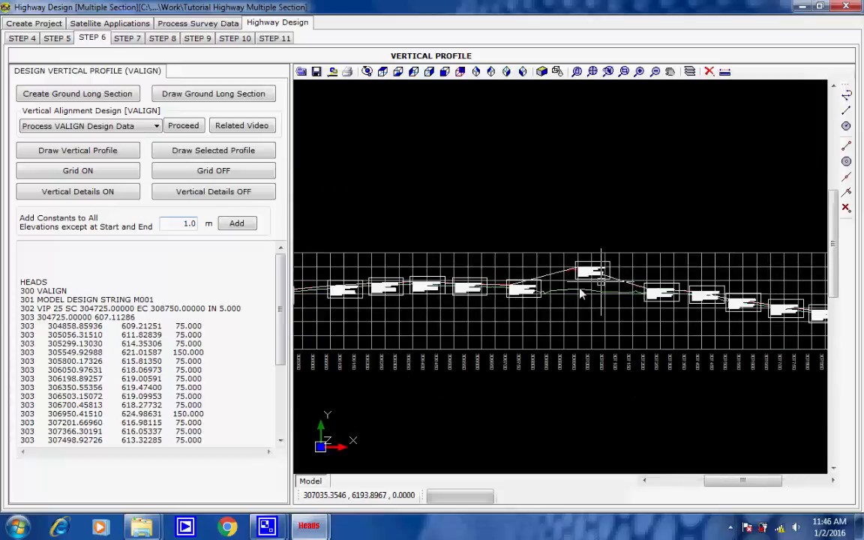
{"action": "scroll", "coordinate": [584, 289], "scroll_direction": "up", "scroll_amount": 2}
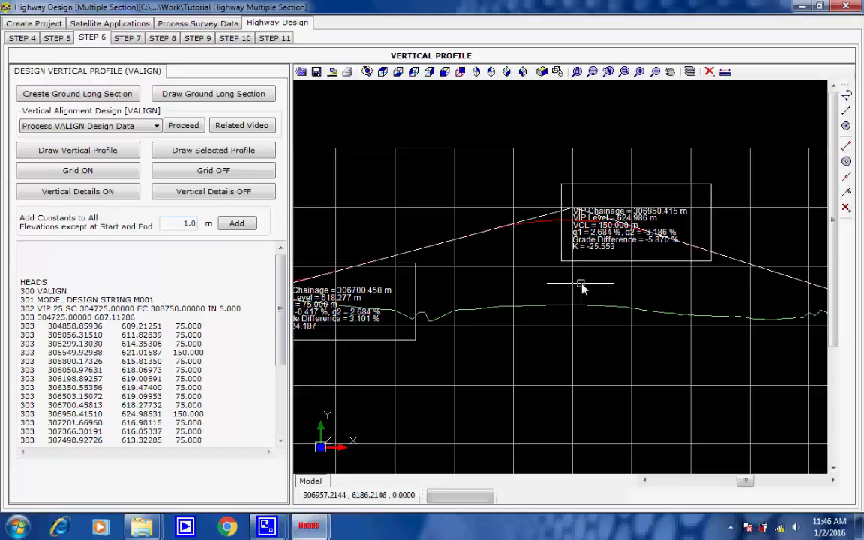
{"action": "scroll", "coordinate": [581, 287], "scroll_direction": "down", "scroll_amount": 5}
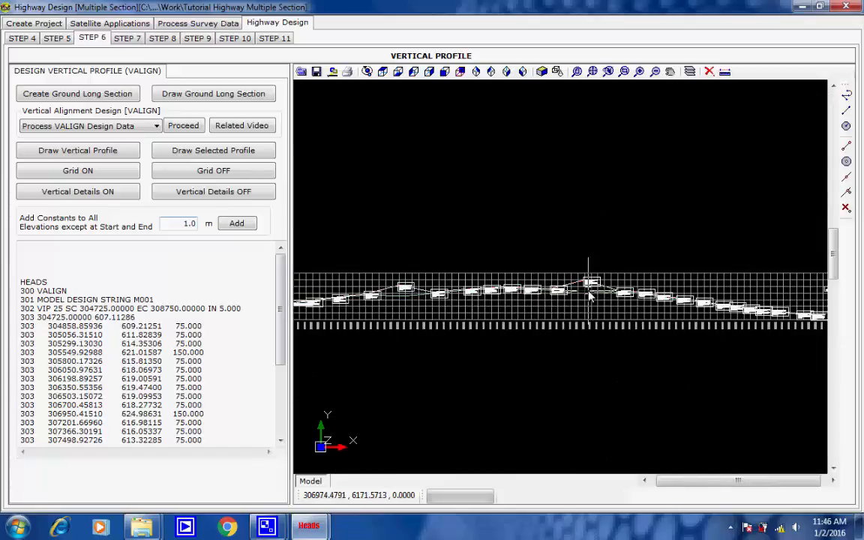
{"action": "scroll", "coordinate": [590, 298], "scroll_direction": "down", "scroll_amount": 1}
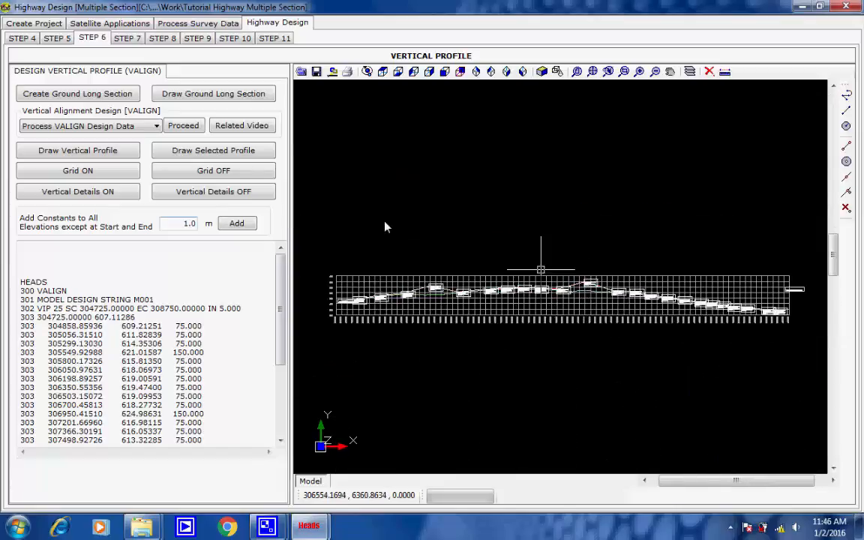
{"action": "left_click", "coordinate": [594, 72]}
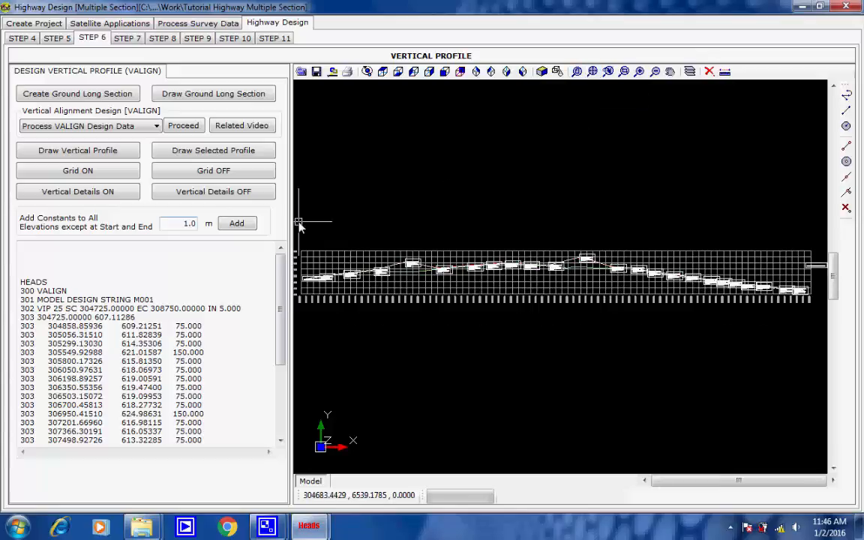
- In the cross section stage, review the start and end chainages defined for schedule 2
{"action": "left_click", "coordinate": [127, 39]}
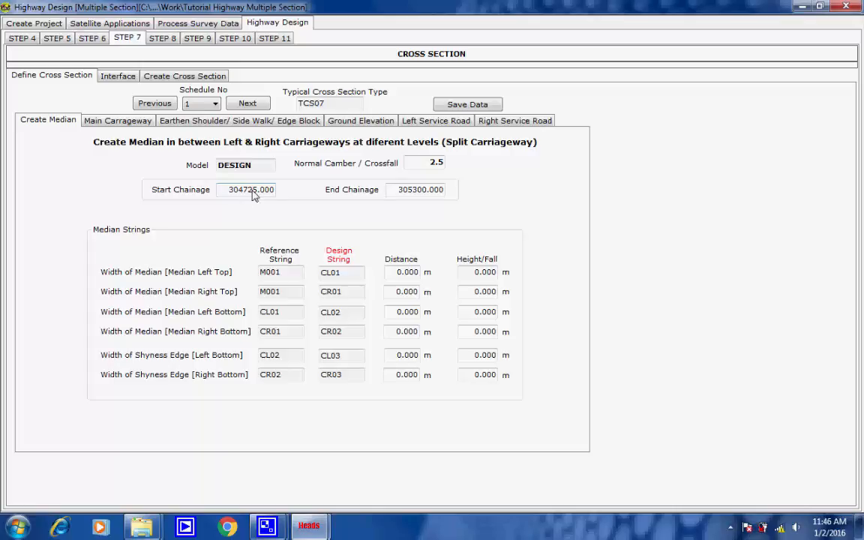
{"action": "left_click", "coordinate": [215, 104]}
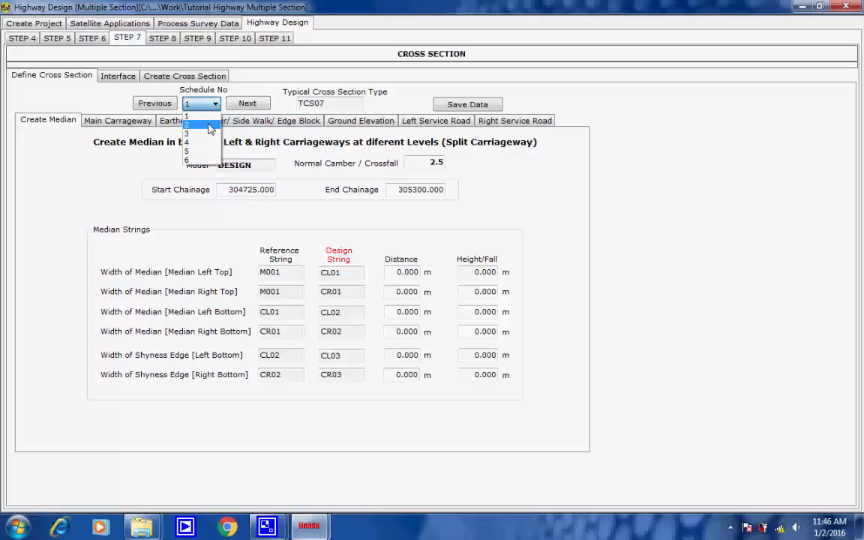
{"action": "left_click", "coordinate": [211, 128]}
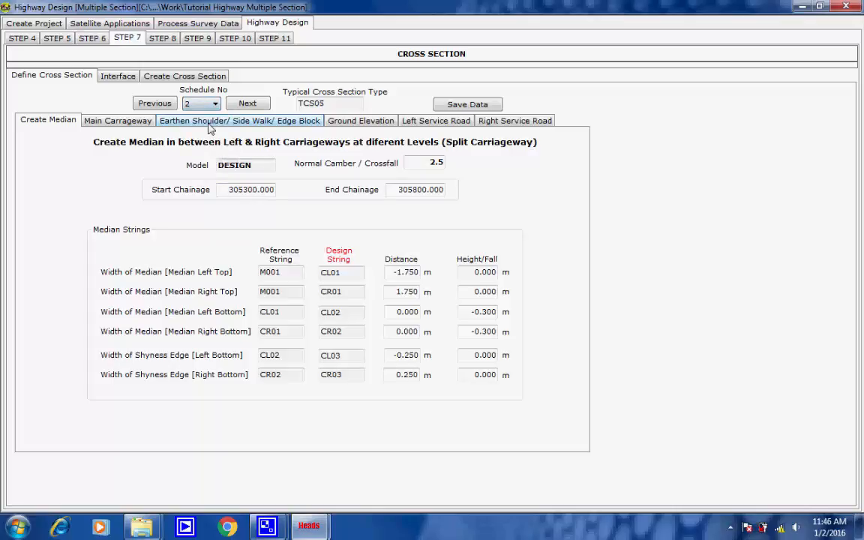
{"action": "left_click_drag", "start_coordinate": [235, 193], "coordinate": [324, 195]}
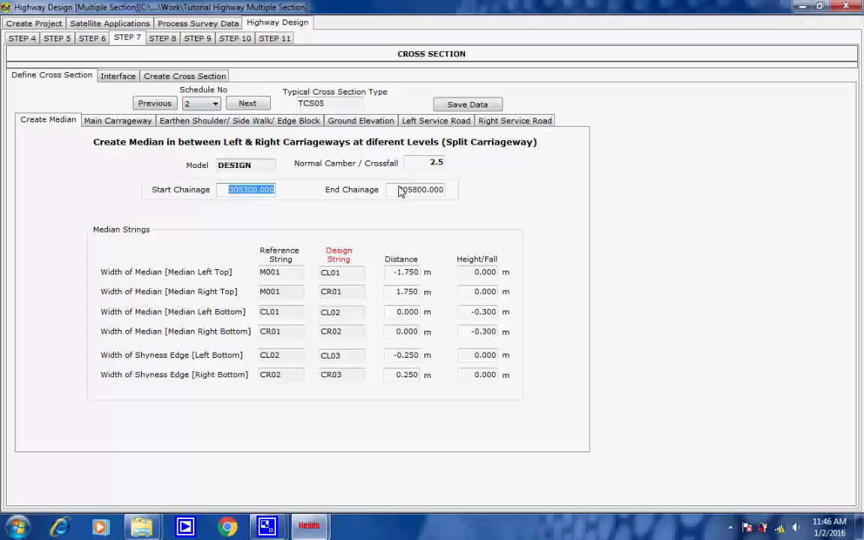
{"action": "left_click_drag", "start_coordinate": [397, 189], "coordinate": [443, 191]}
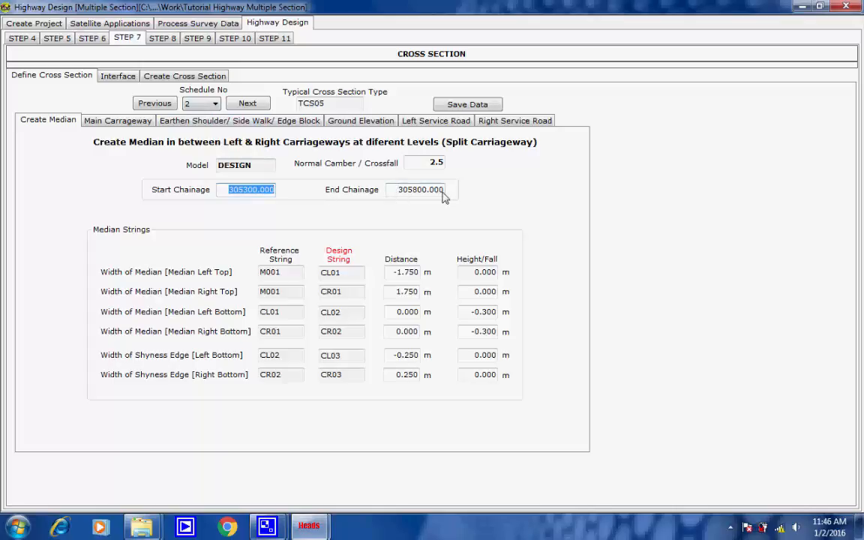
- Switch to cross section schedule 3 and check its start and end chainages
{"action": "left_click", "coordinate": [215, 104]}
{"action": "left_click", "coordinate": [187, 130]}
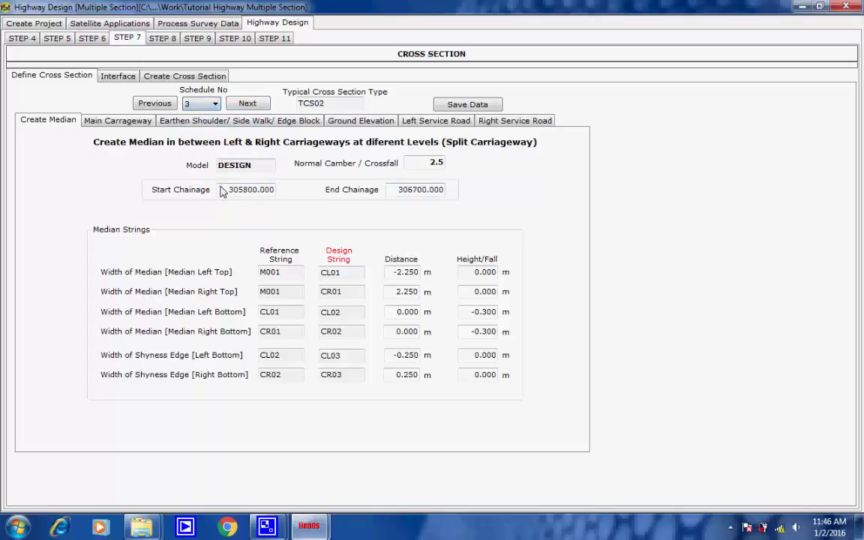
{"action": "left_click_drag", "start_coordinate": [232, 194], "coordinate": [297, 201]}
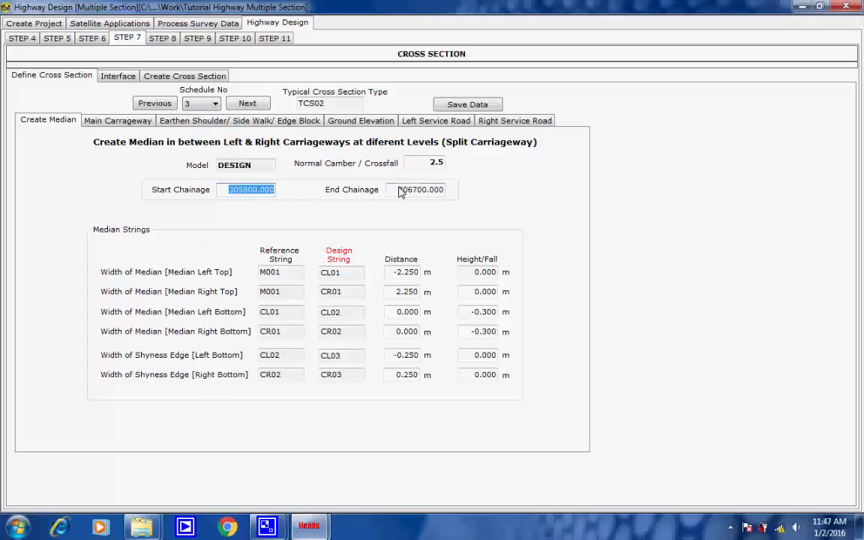
{"action": "left_click_drag", "start_coordinate": [400, 193], "coordinate": [458, 197]}
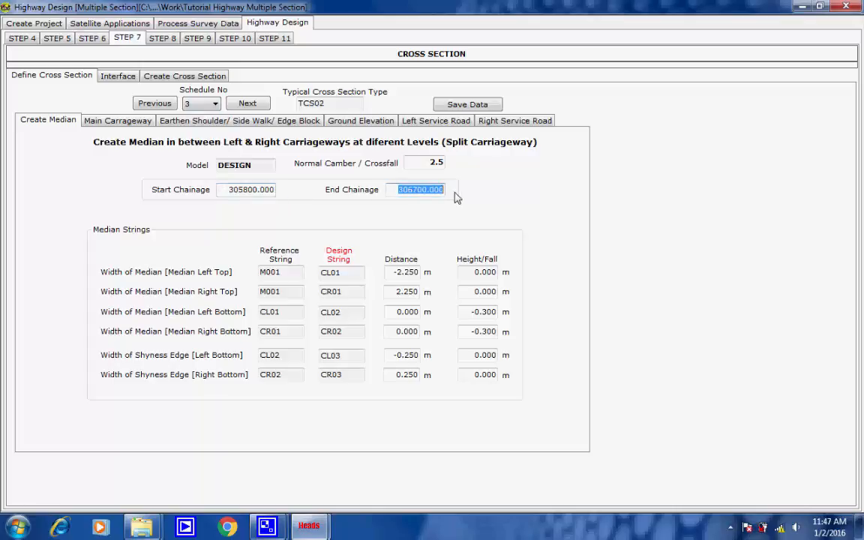
- Bring up cross section schedule 4 and review its section type, chainage range and median top distances
{"action": "left_click", "coordinate": [215, 105]}
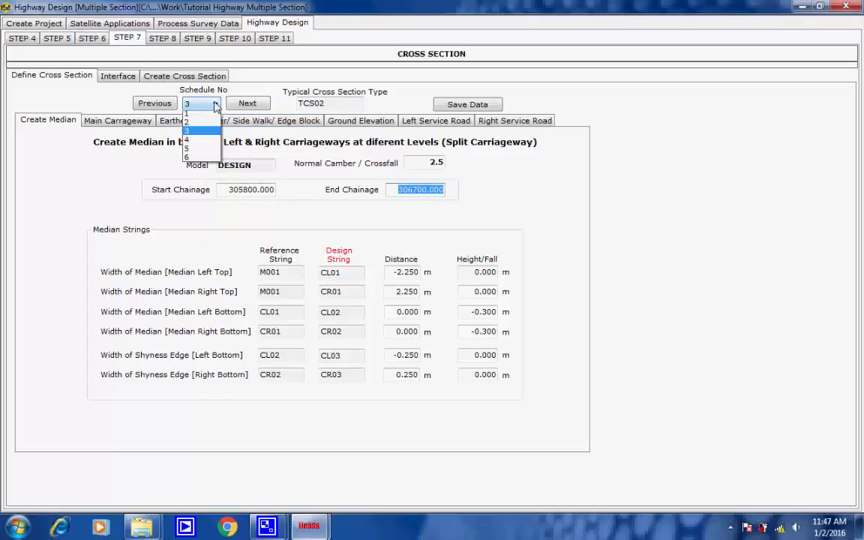
{"action": "left_click", "coordinate": [203, 144]}
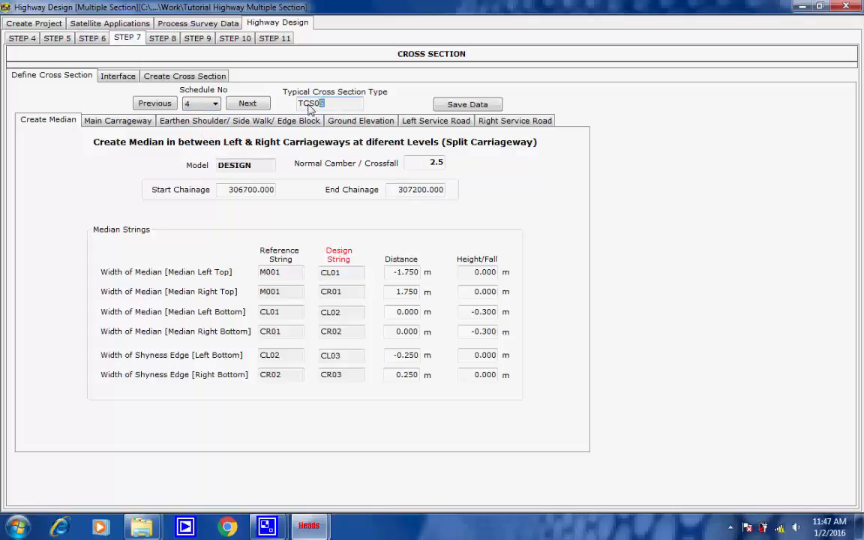
{"action": "left_click_drag", "start_coordinate": [298, 104], "coordinate": [330, 106]}
{"action": "left_click", "coordinate": [331, 106]}
{"action": "left_click_drag", "start_coordinate": [227, 191], "coordinate": [286, 195]}
{"action": "left_click_drag", "start_coordinate": [396, 190], "coordinate": [451, 197]}
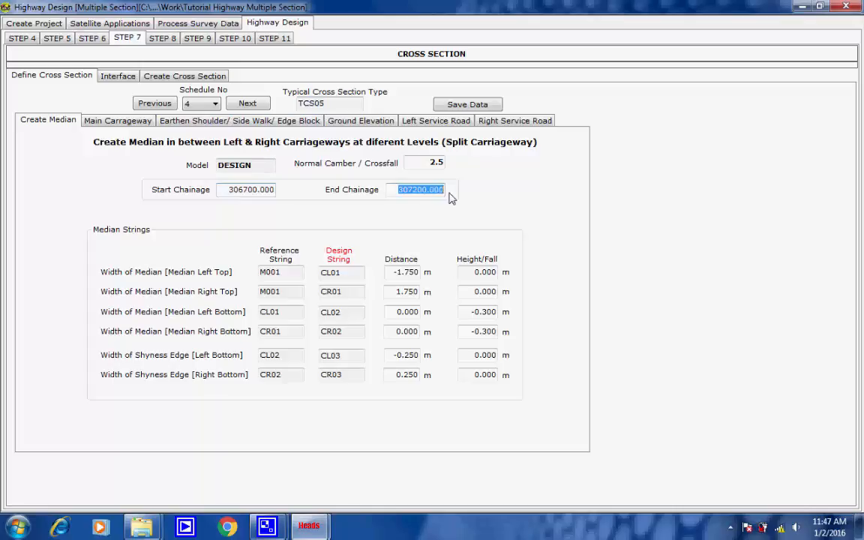
{"action": "left_click_drag", "start_coordinate": [394, 274], "coordinate": [419, 293]}
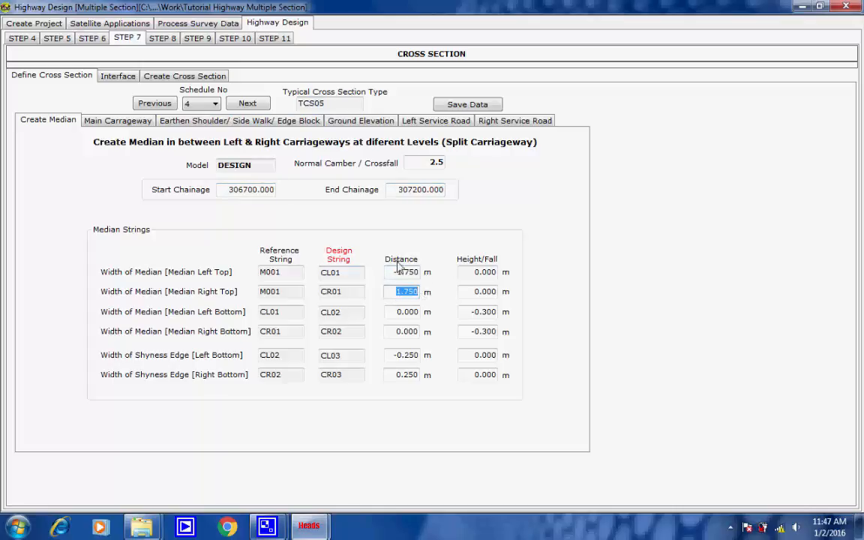
{"action": "left_click", "coordinate": [393, 292]}
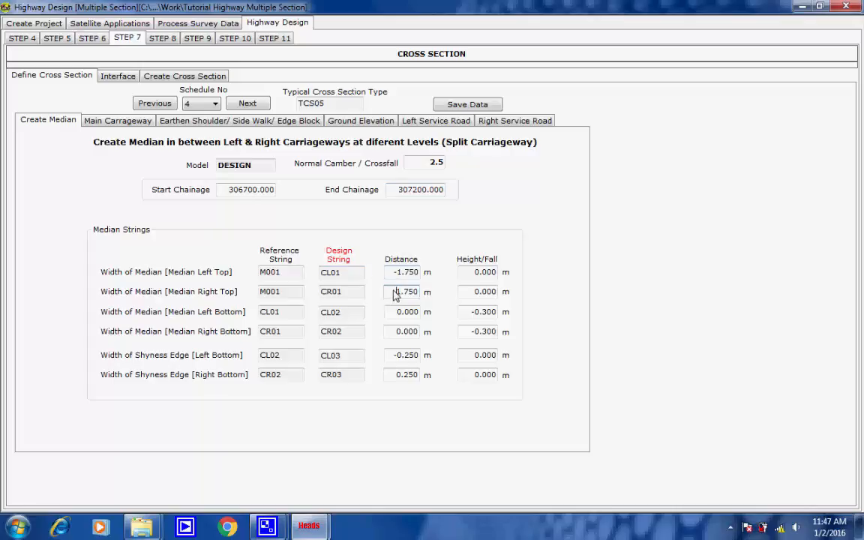
- Show cross section schedule 5 and check its typical section type and chainage limits
{"action": "left_click", "coordinate": [202, 105]}
{"action": "left_click", "coordinate": [202, 155]}
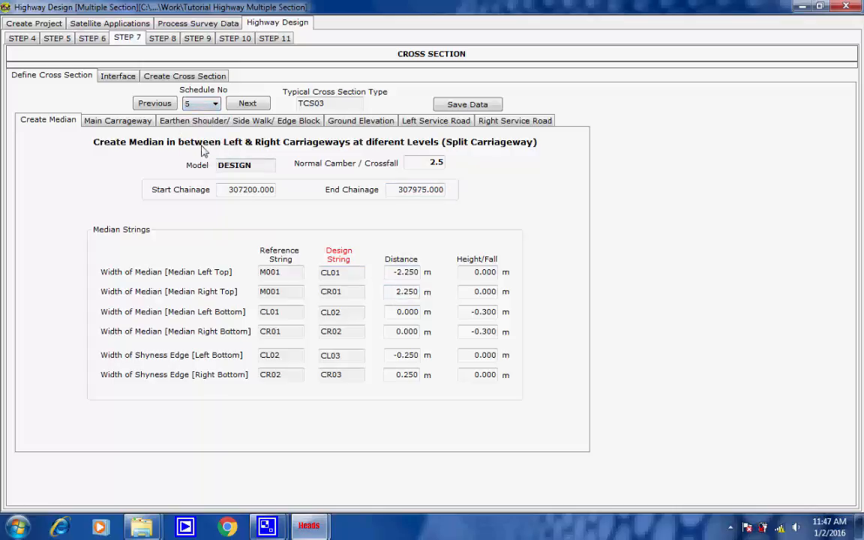
{"action": "left_click", "coordinate": [312, 103]}
{"action": "left_click", "coordinate": [230, 191]}
{"action": "left_click_drag", "start_coordinate": [395, 192], "coordinate": [453, 195]}
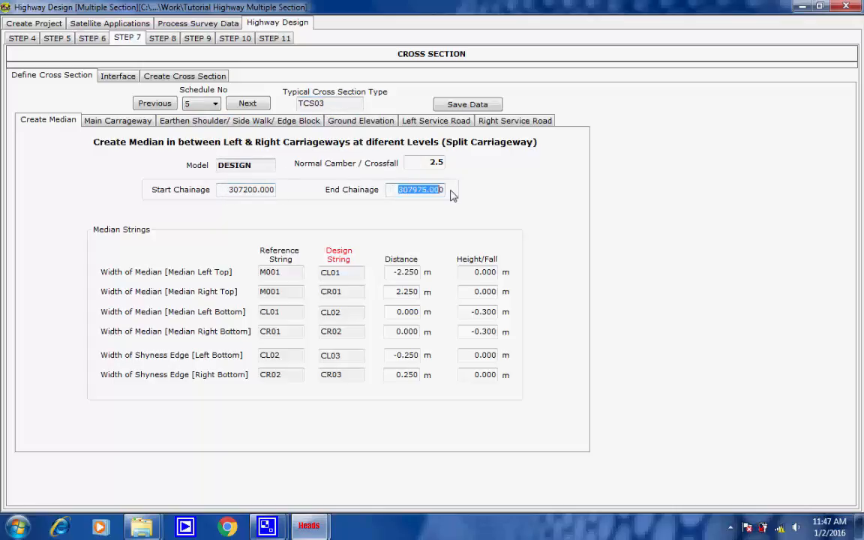
{"action": "left_click", "coordinate": [429, 191]}
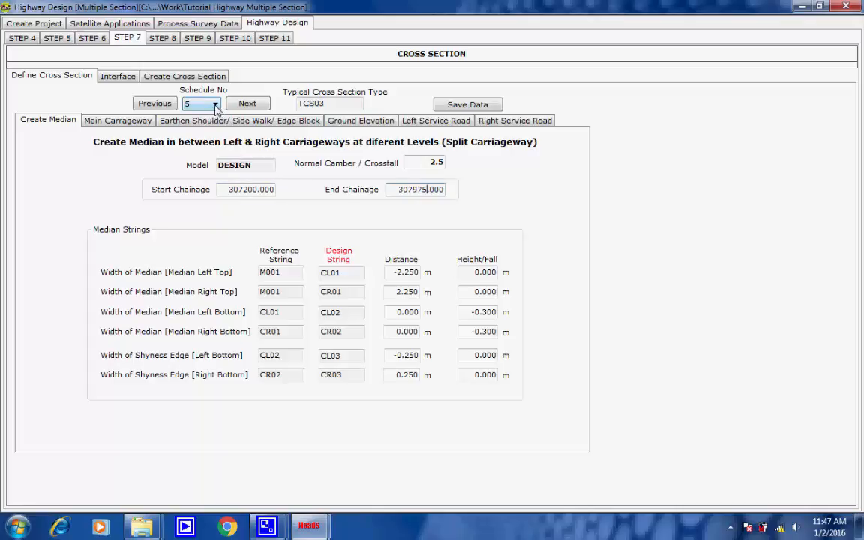
- Inspect the typical cross section type and the start and end chainages of schedule 6
{"action": "left_click", "coordinate": [215, 105]}
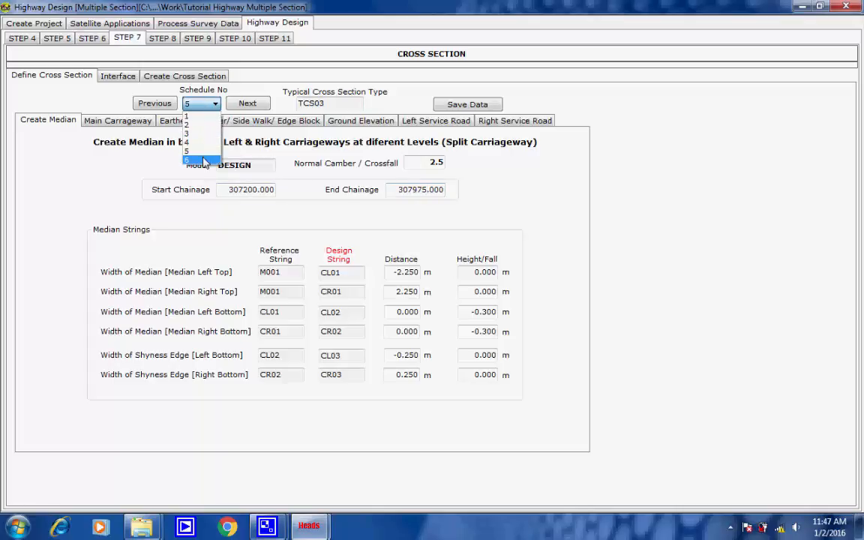
{"action": "left_click", "coordinate": [203, 159]}
{"action": "left_click_drag", "start_coordinate": [324, 105], "coordinate": [284, 106]}
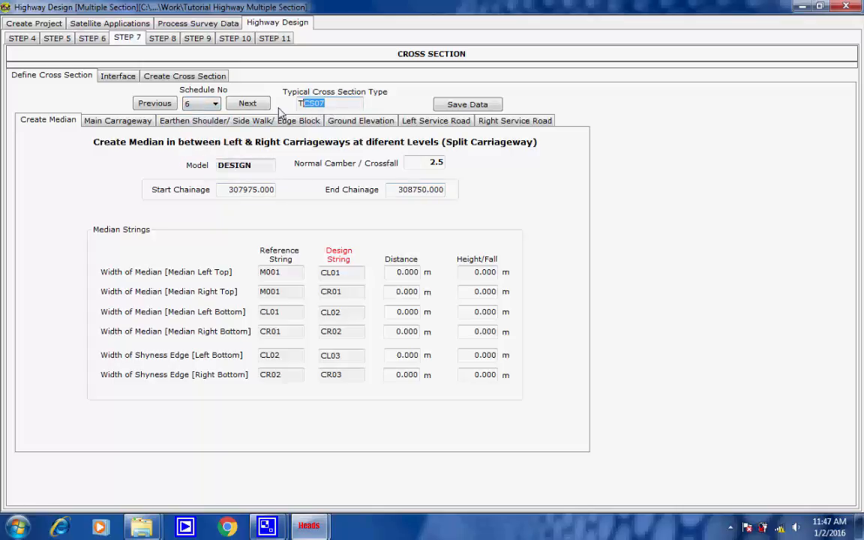
{"action": "left_click", "coordinate": [328, 105]}
{"action": "left_click_drag", "start_coordinate": [230, 193], "coordinate": [299, 200]}
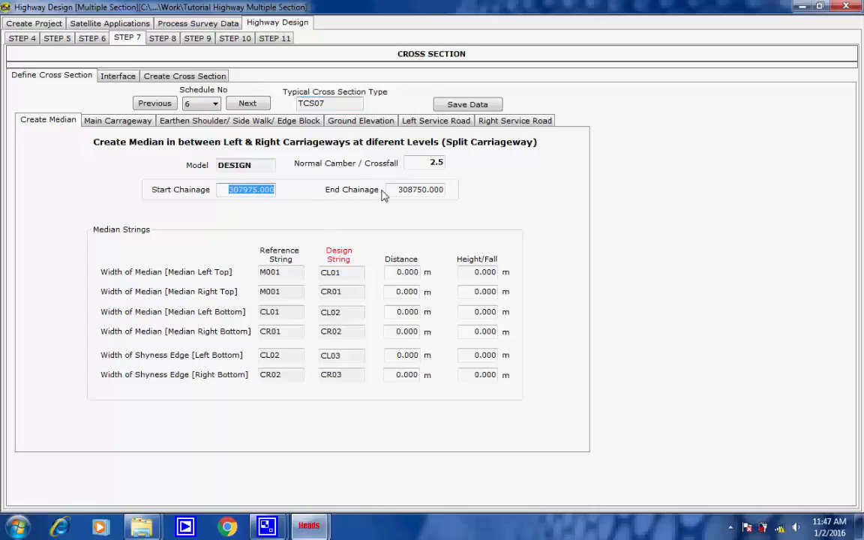
{"action": "double_click", "coordinate": [440, 193]}
{"action": "left_click", "coordinate": [440, 191]}
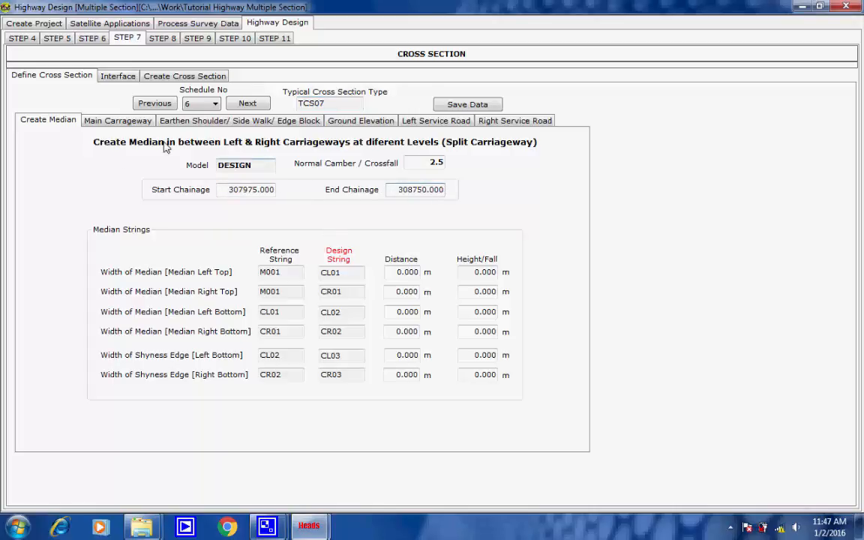
- Go back through the schedules to schedule 1 and save the cross section data, acknowledging the message
{"action": "left_click", "coordinate": [197, 103]}
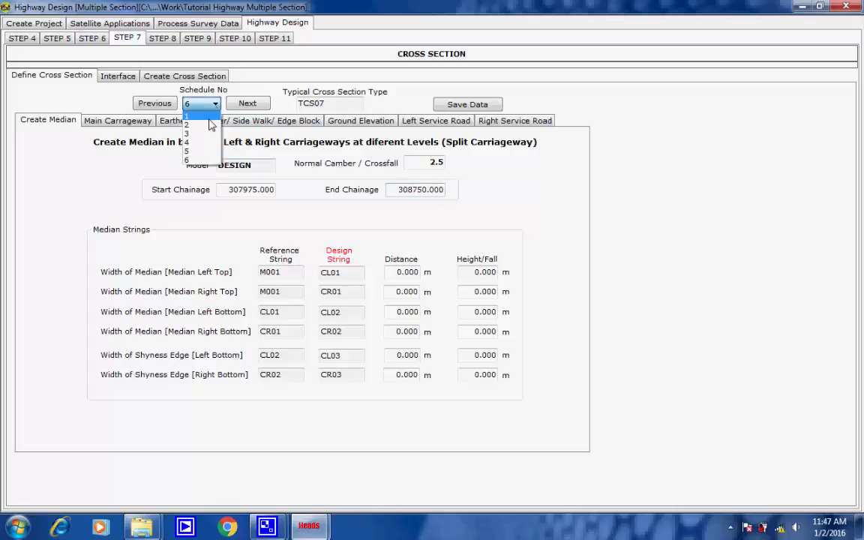
{"action": "left_click", "coordinate": [192, 112]}
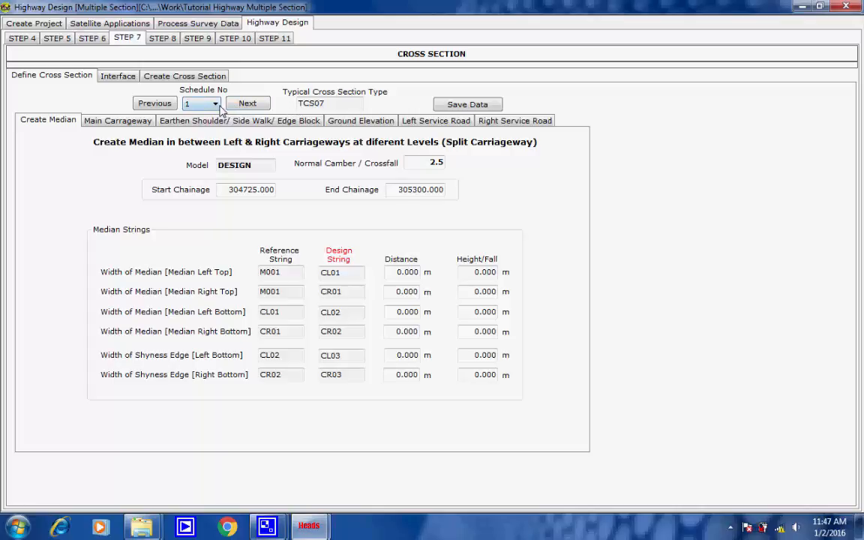
{"action": "left_click", "coordinate": [155, 104]}
{"action": "left_click", "coordinate": [154, 104]}
{"action": "left_click", "coordinate": [154, 104]}
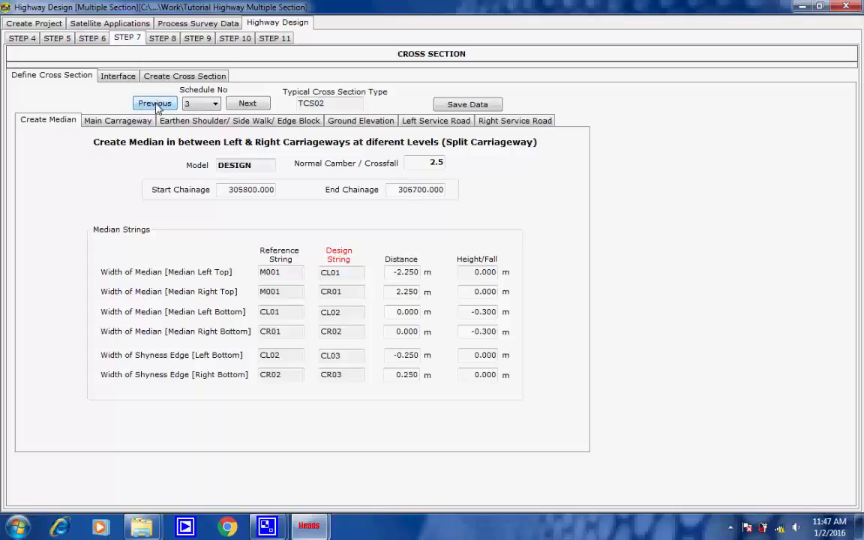
{"action": "left_click", "coordinate": [155, 104]}
{"action": "left_click", "coordinate": [456, 108]}
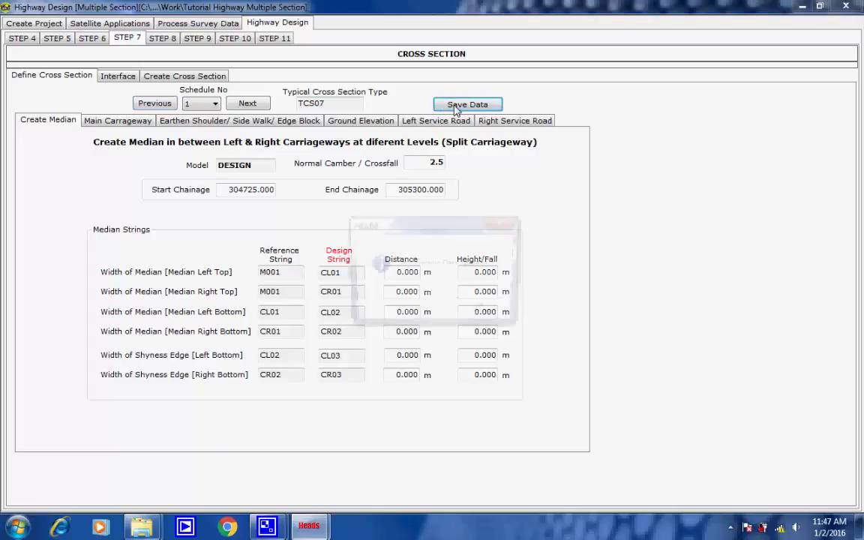
{"action": "left_click", "coordinate": [481, 308]}
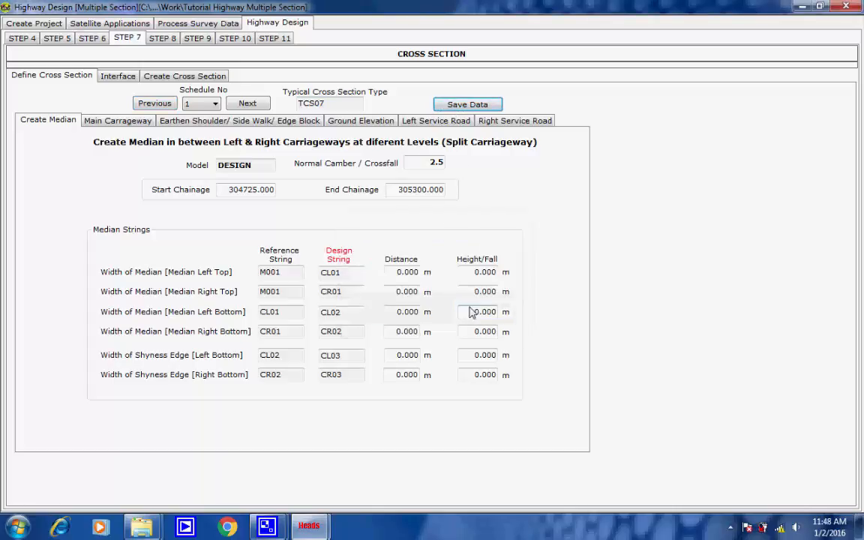
- Examine the cross section interface data, checking the LHS and RHS cut and fill slope definitions
{"action": "left_click", "coordinate": [118, 77]}
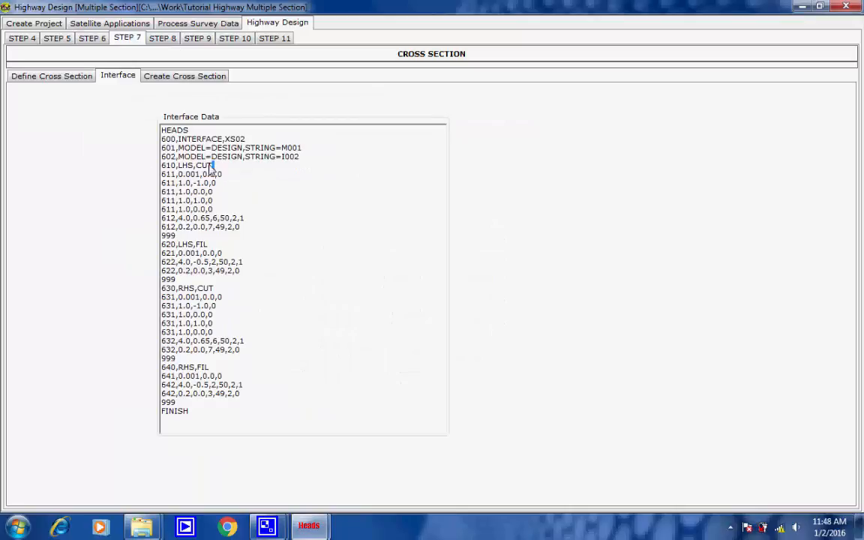
{"action": "double_click", "coordinate": [217, 248]}
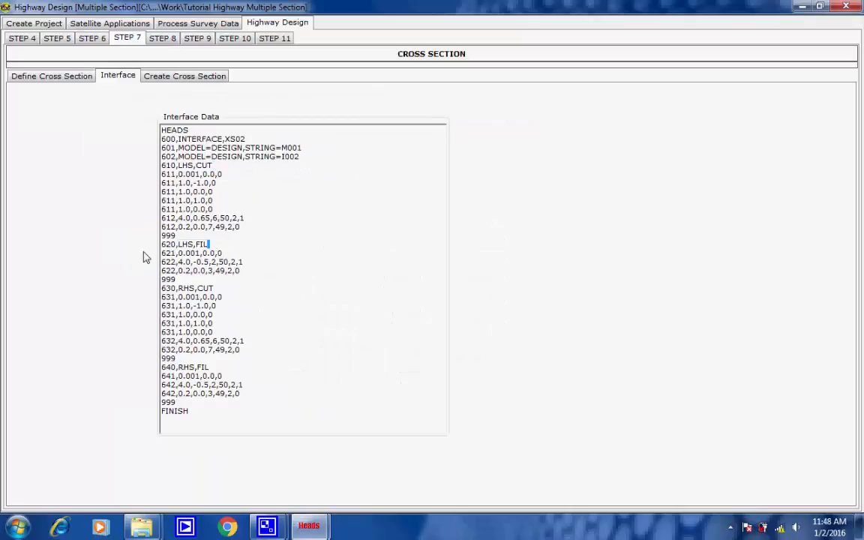
{"action": "double_click", "coordinate": [215, 290]}
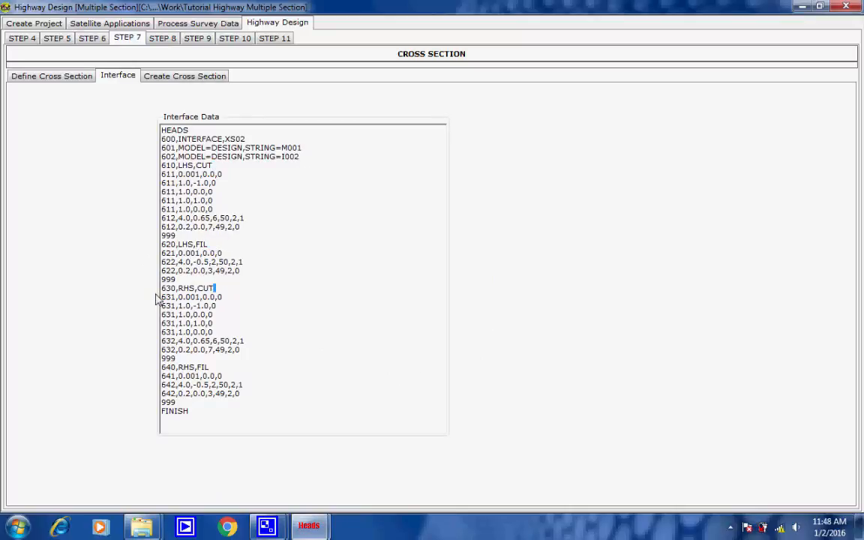
{"action": "left_click_drag", "start_coordinate": [214, 369], "coordinate": [146, 370]}
{"action": "left_click", "coordinate": [197, 363]}
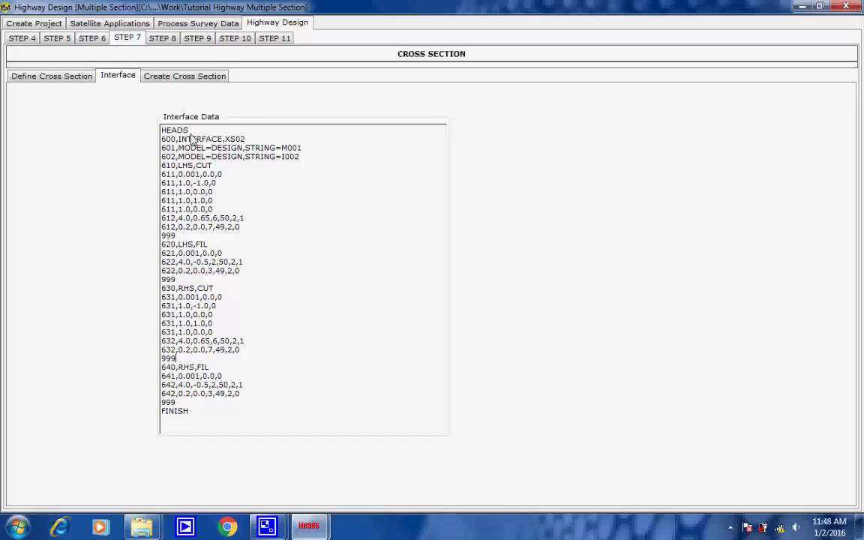
- Start processing all the cross section data, run the first OFFSET item and draw its strings in the CAD viewer
{"action": "left_click", "coordinate": [161, 78]}
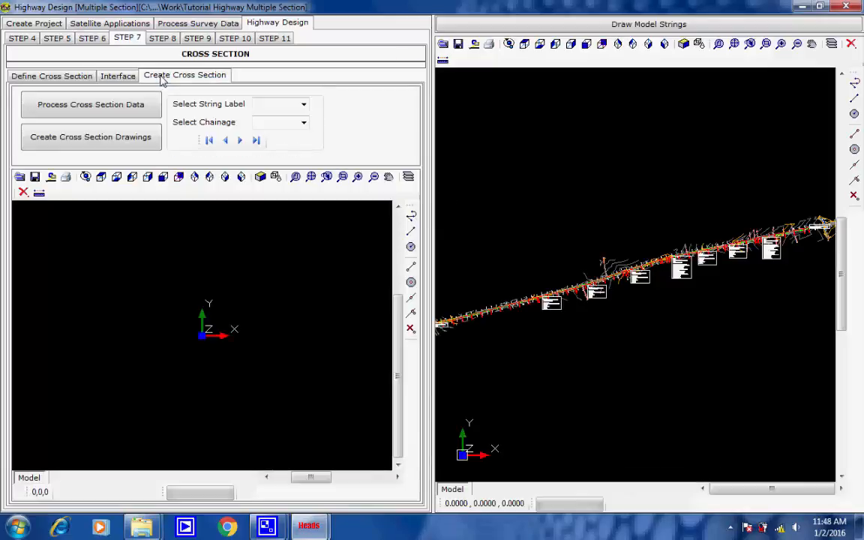
{"action": "left_click", "coordinate": [81, 110]}
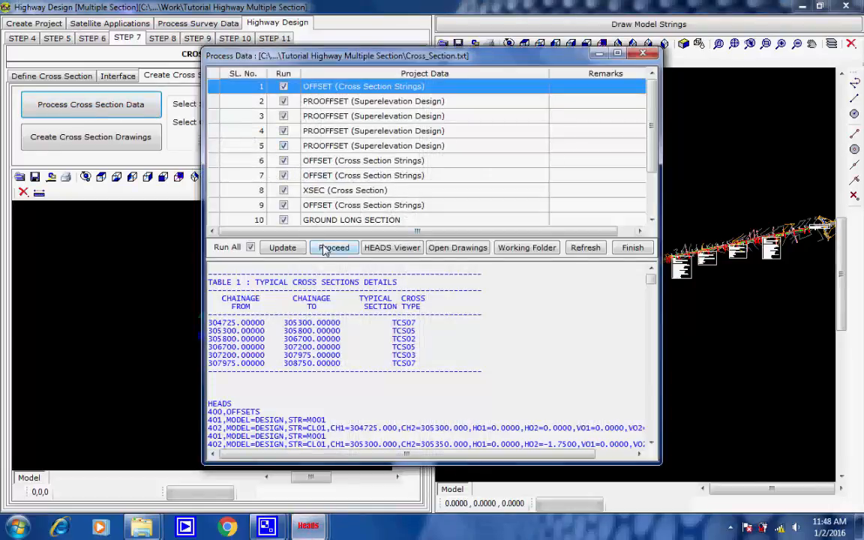
{"action": "left_click", "coordinate": [325, 250]}
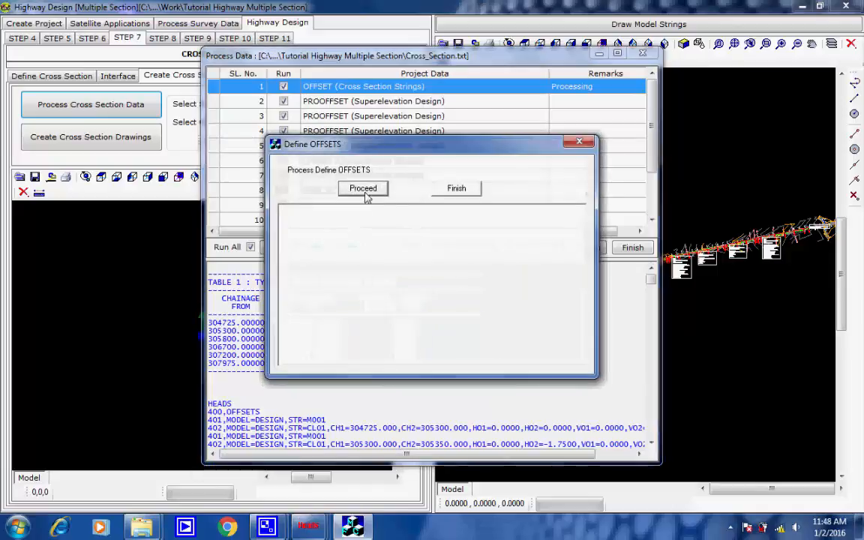
{"action": "left_click", "coordinate": [365, 190]}
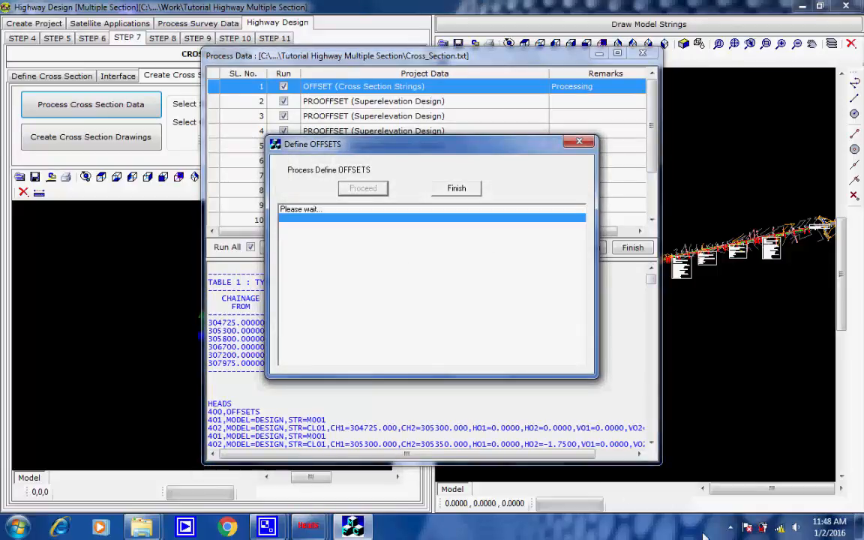
{"action": "left_click", "coordinate": [731, 528]}
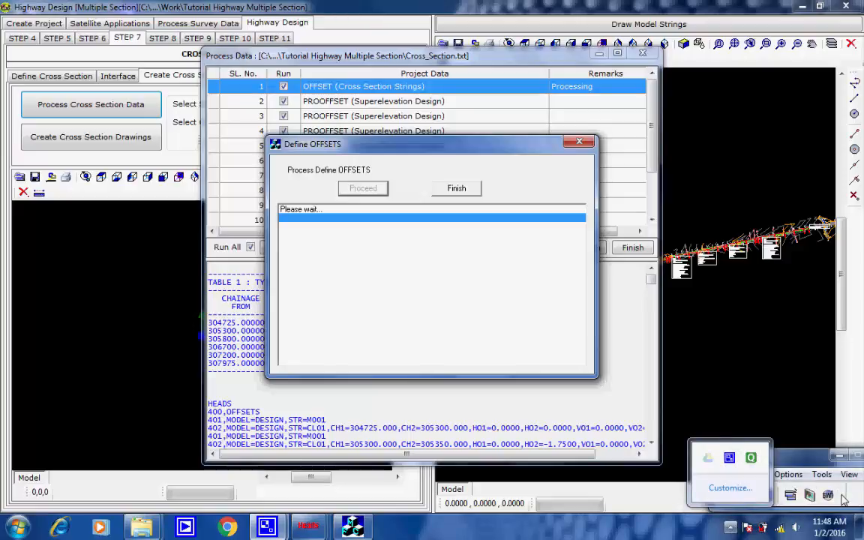
{"action": "left_click", "coordinate": [844, 499]}
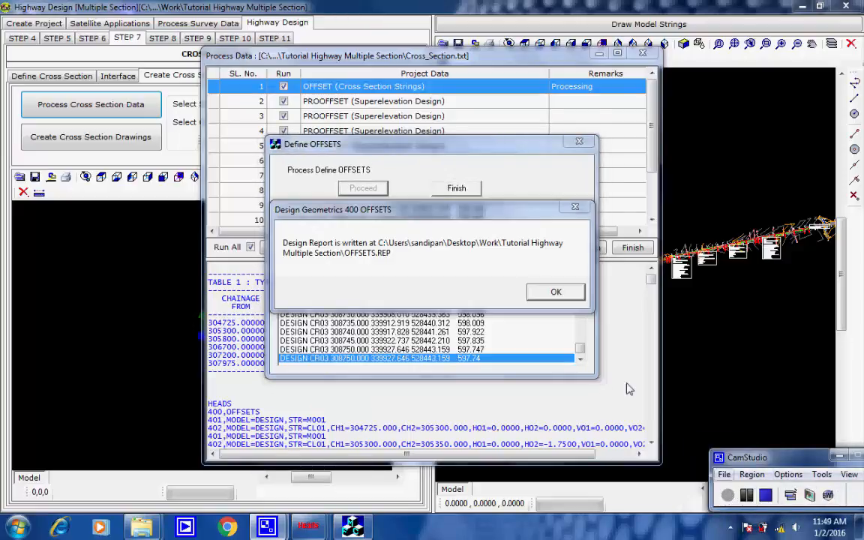
{"action": "left_click", "coordinate": [557, 293]}
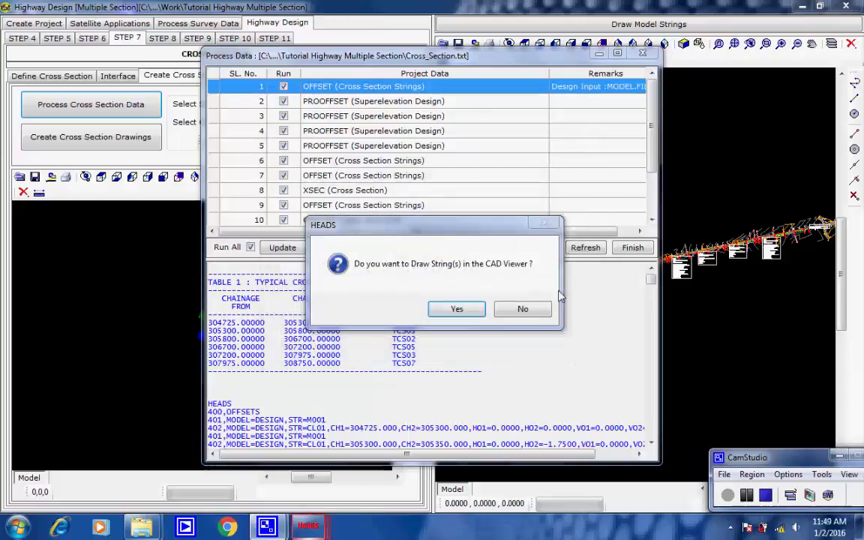
{"action": "left_click", "coordinate": [457, 309]}
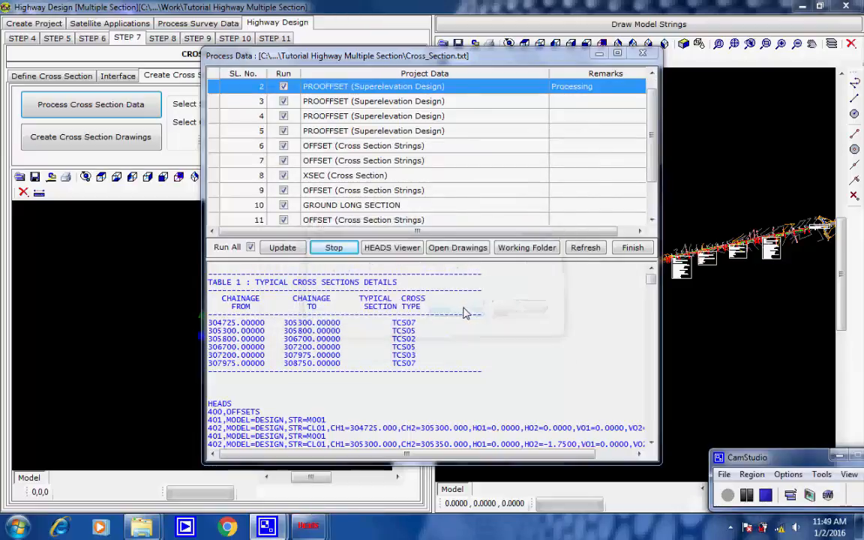
- Run the superelevation computation for item 2 and draw its strings in the CAD viewer
{"action": "left_click", "coordinate": [363, 192]}
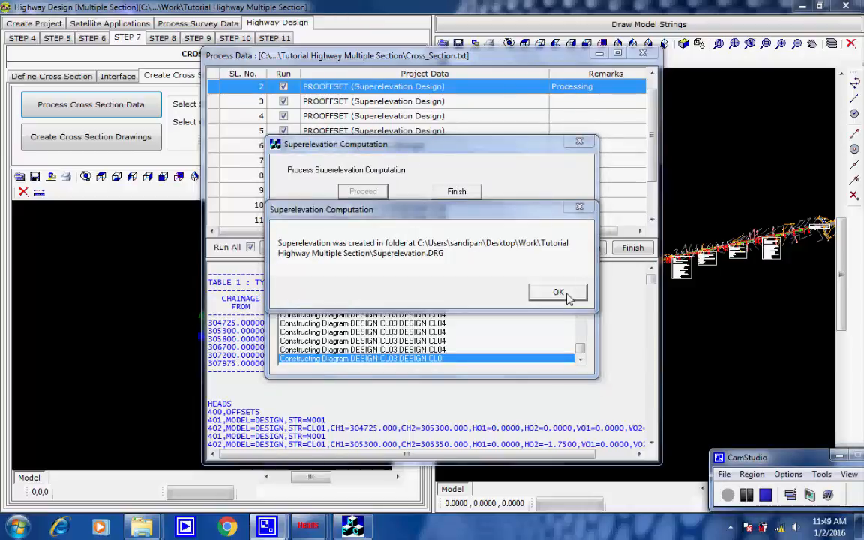
{"action": "left_click", "coordinate": [562, 294]}
{"action": "left_click", "coordinate": [473, 193]}
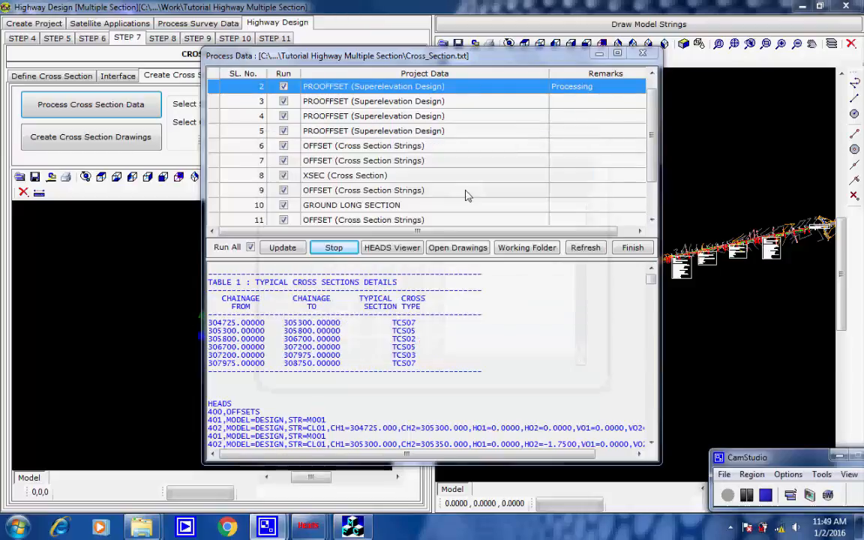
{"action": "left_click", "coordinate": [470, 311]}
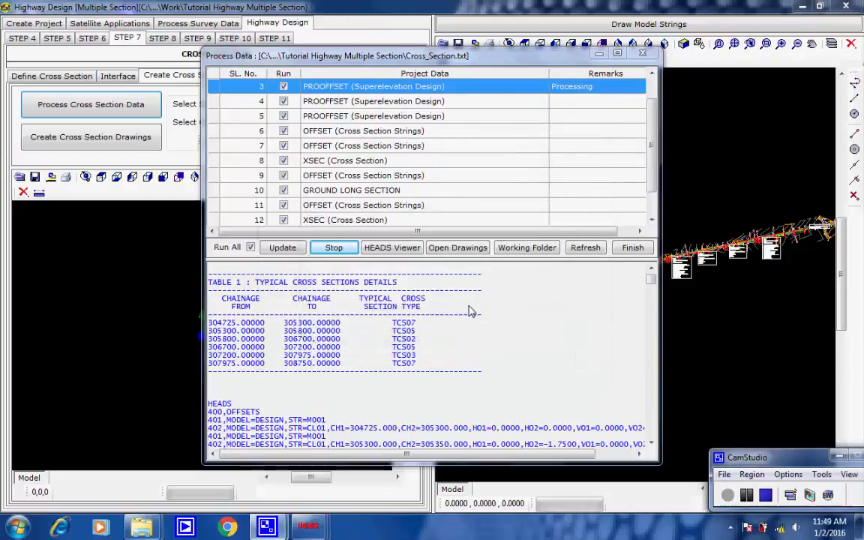
- Process the item 3 superelevation design and accept drawing its strings in the CAD viewer
{"action": "left_click", "coordinate": [354, 193]}
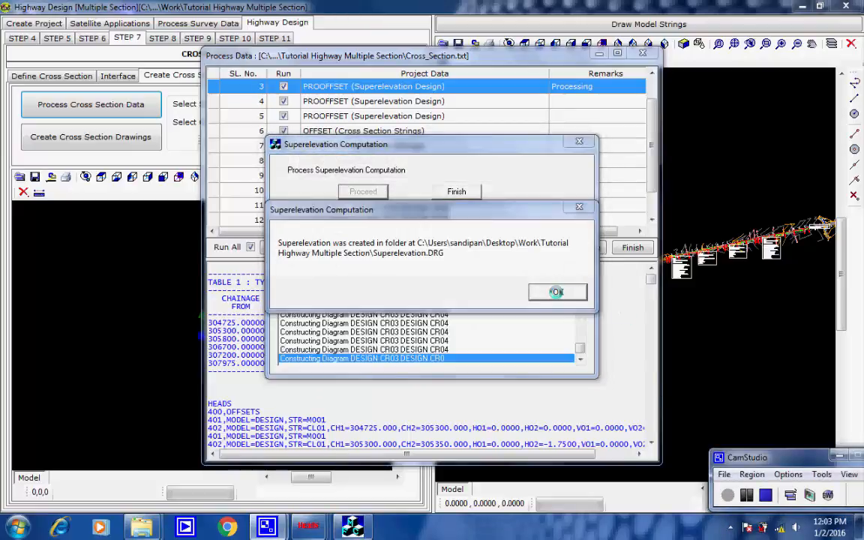
{"action": "left_click", "coordinate": [555, 291]}
{"action": "left_click", "coordinate": [457, 192]}
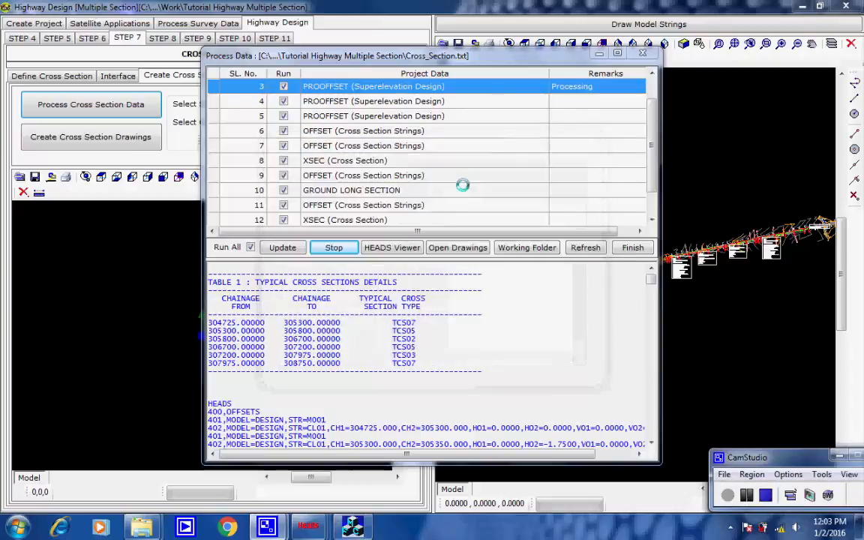
{"action": "left_click", "coordinate": [458, 308]}
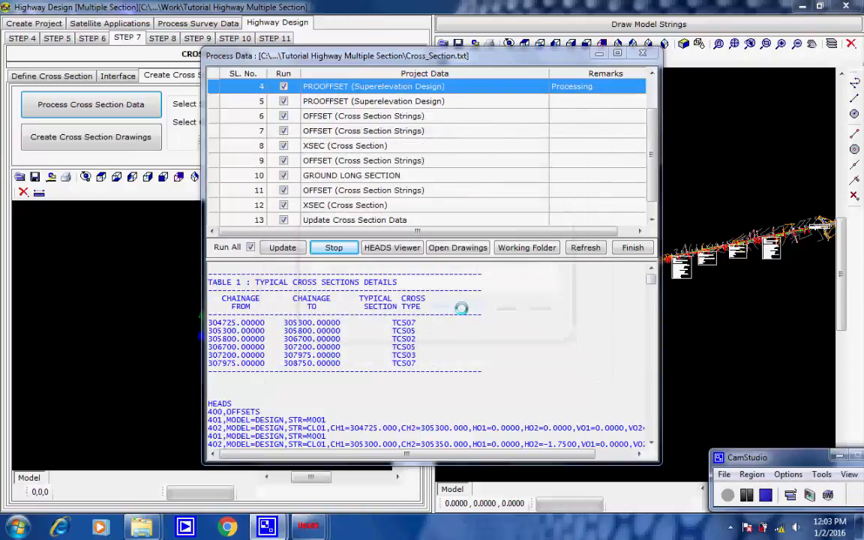
- Compute the superelevation for item 4, finish the computation and draw the resulting strings
{"action": "left_click", "coordinate": [379, 192]}
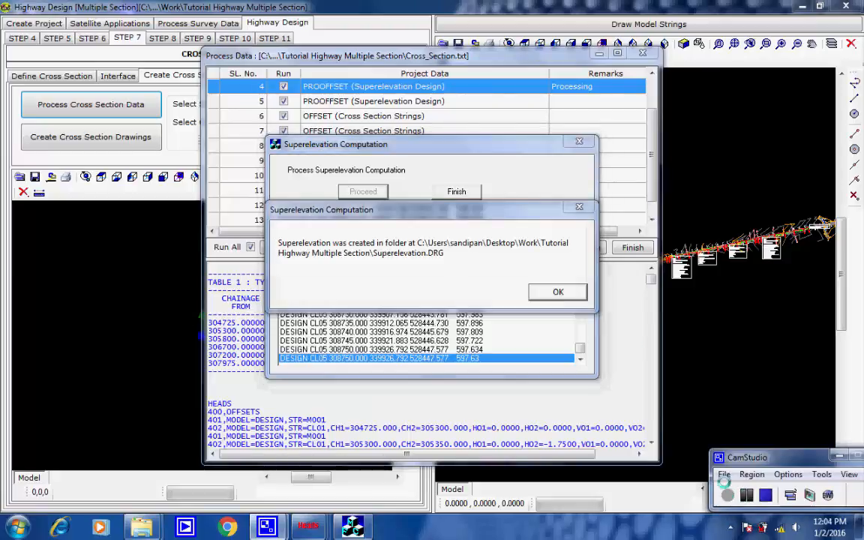
{"action": "left_click", "coordinate": [559, 293]}
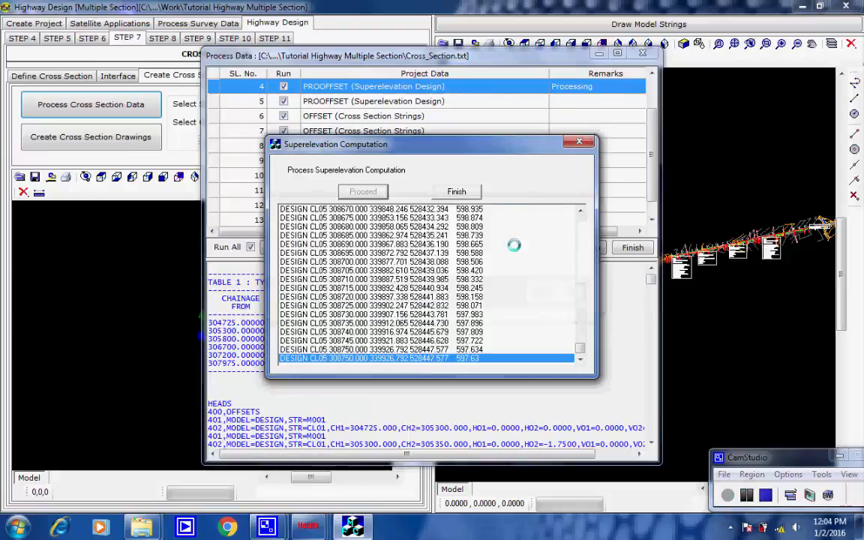
{"action": "left_click", "coordinate": [462, 192]}
{"action": "left_click", "coordinate": [461, 308]}
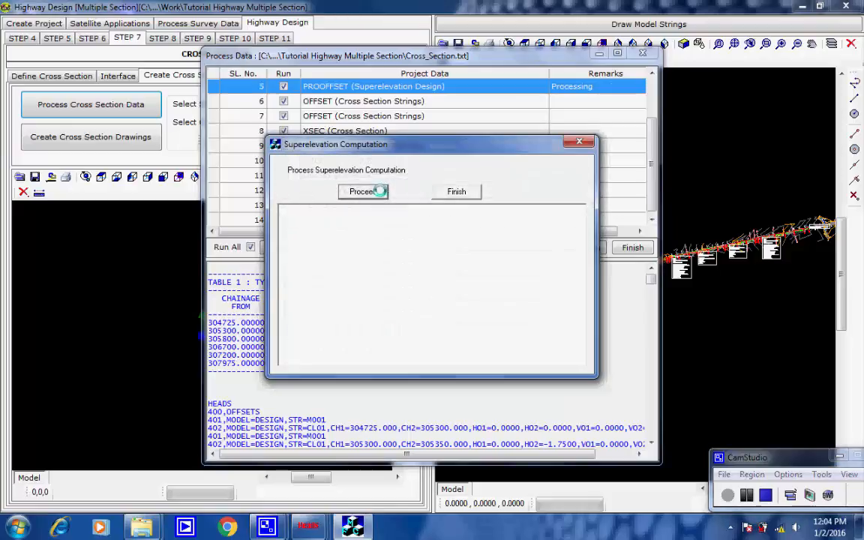
- Complete the last superelevation design, item 5, and draw its strings in the CAD viewer
{"action": "left_click", "coordinate": [379, 192]}
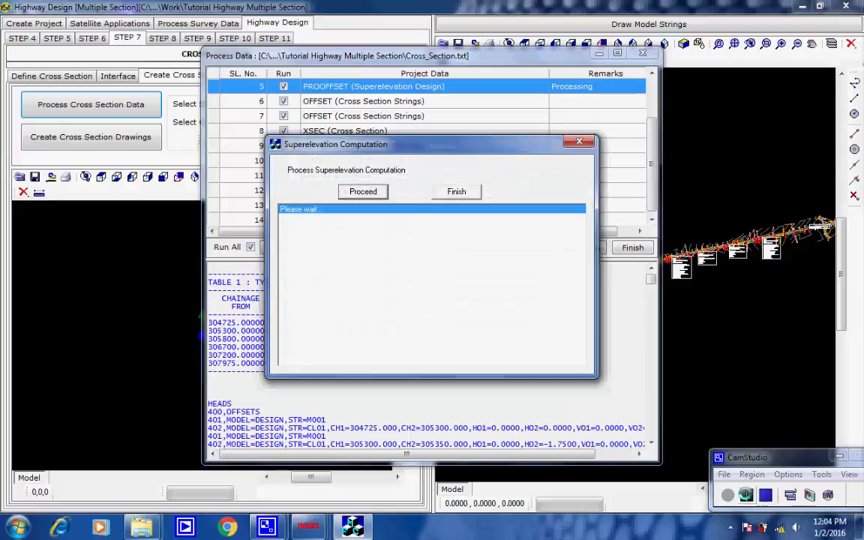
{"action": "left_click", "coordinate": [558, 292]}
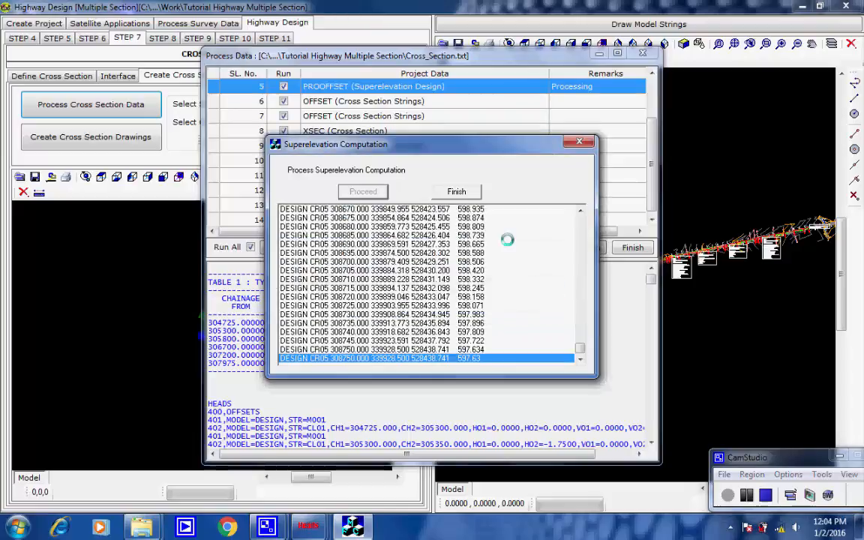
{"action": "left_click", "coordinate": [459, 192]}
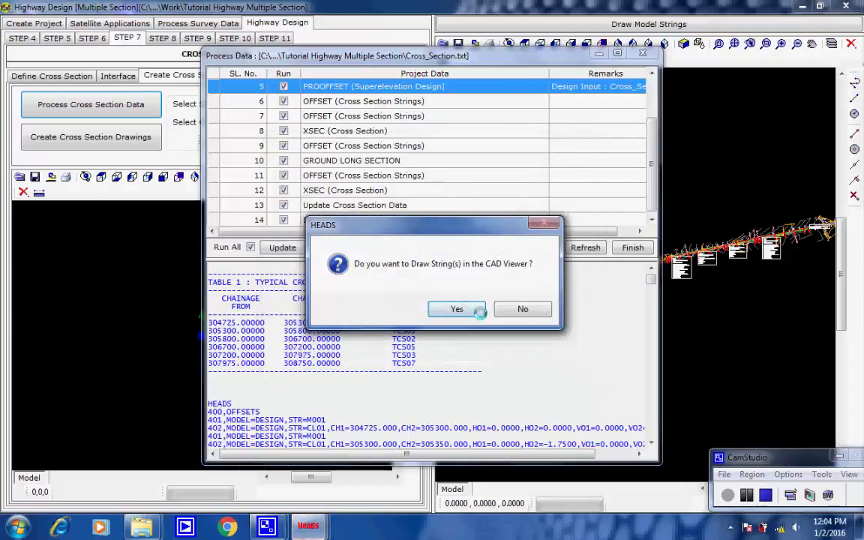
{"action": "left_click", "coordinate": [457, 308]}
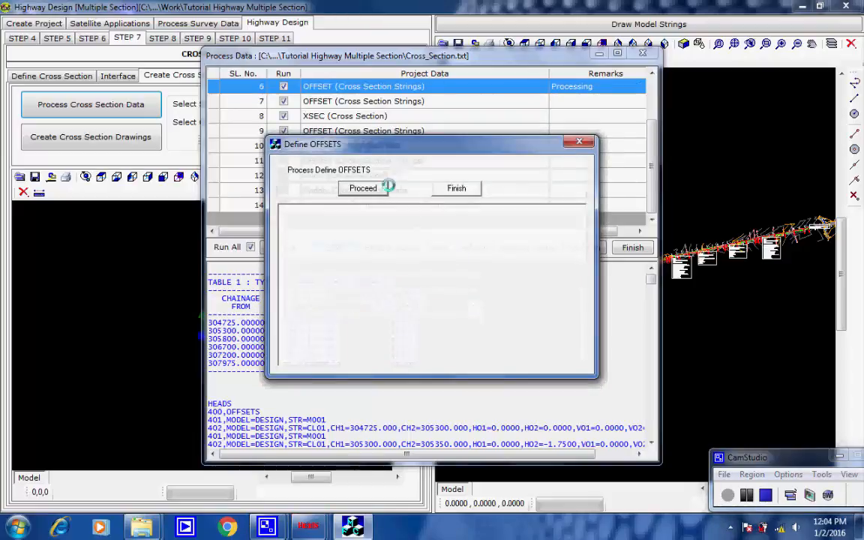
- Process the cross section string offsets of items 6 and 7, drawing the strings of each in the CAD viewer
{"action": "left_click", "coordinate": [378, 188]}
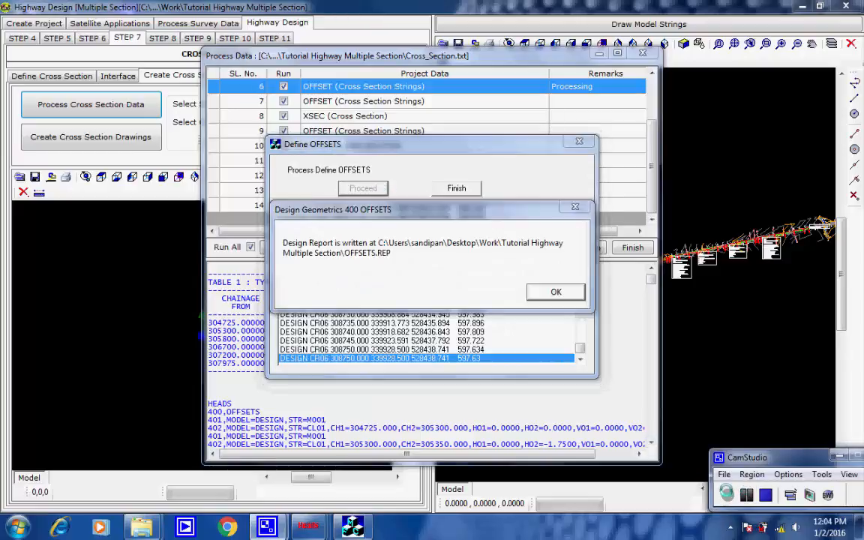
{"action": "left_click", "coordinate": [556, 292]}
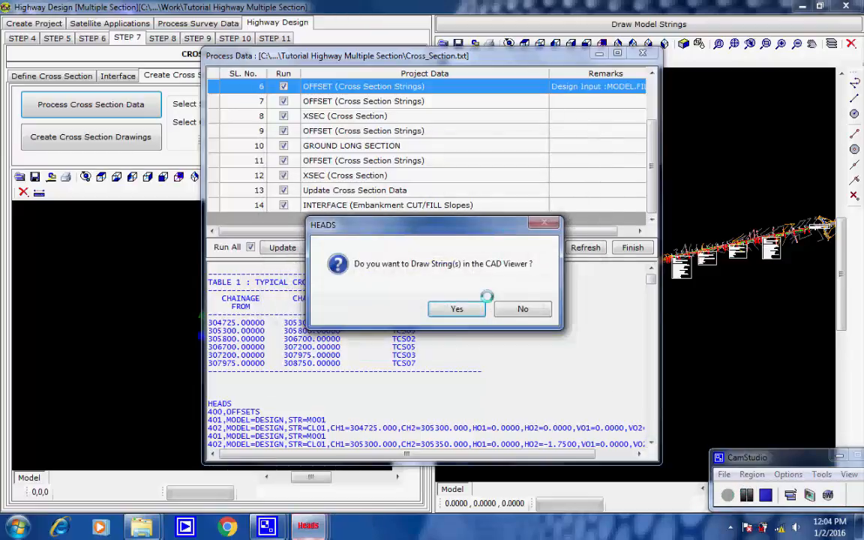
{"action": "left_click", "coordinate": [456, 309]}
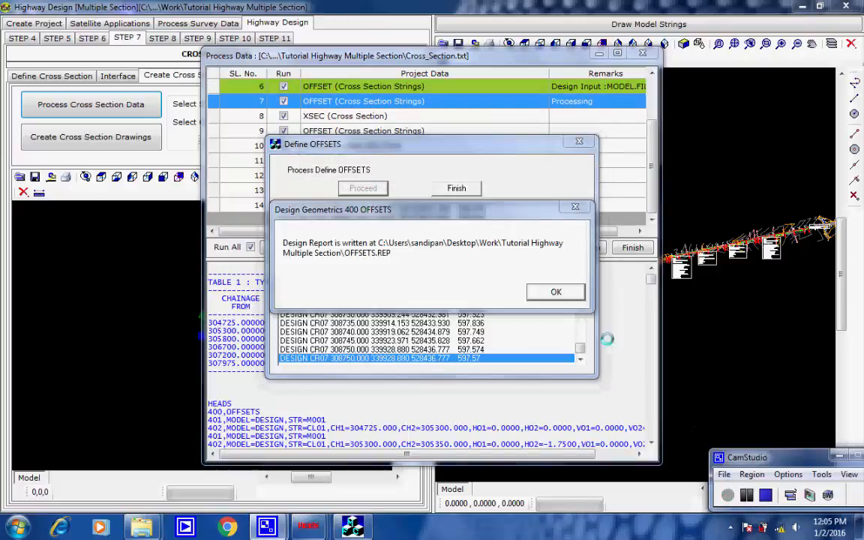
{"action": "left_click", "coordinate": [556, 292]}
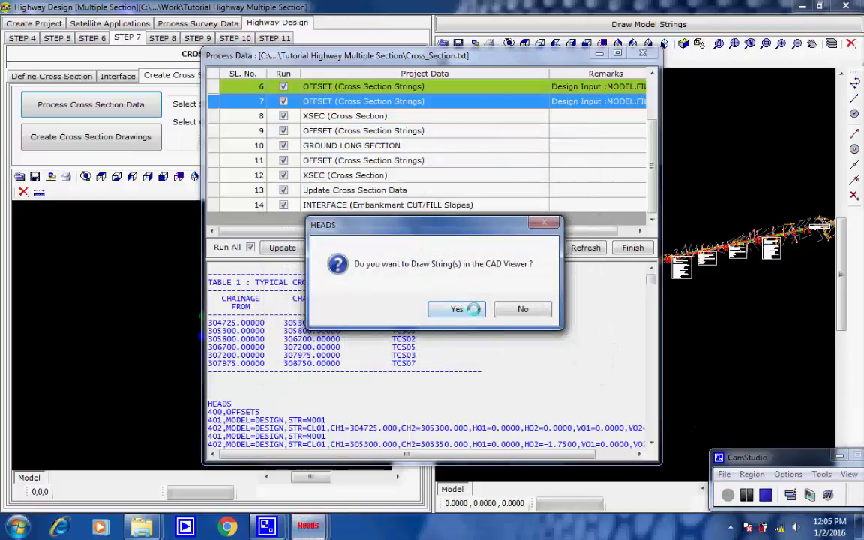
{"action": "left_click", "coordinate": [457, 308]}
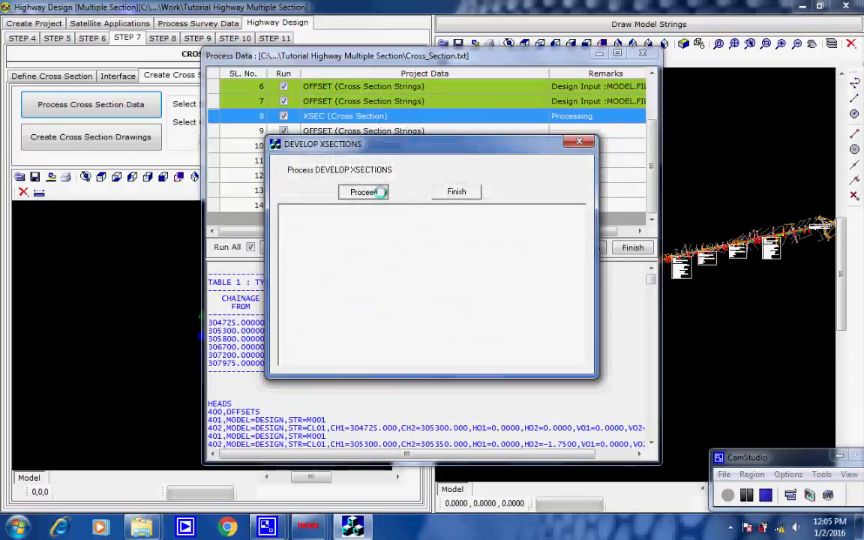
- Develop the cross sections for XSEC item 8, accepting the NOSORT notice and the report message
{"action": "left_click", "coordinate": [377, 191]}
{"action": "left_click", "coordinate": [540, 293]}
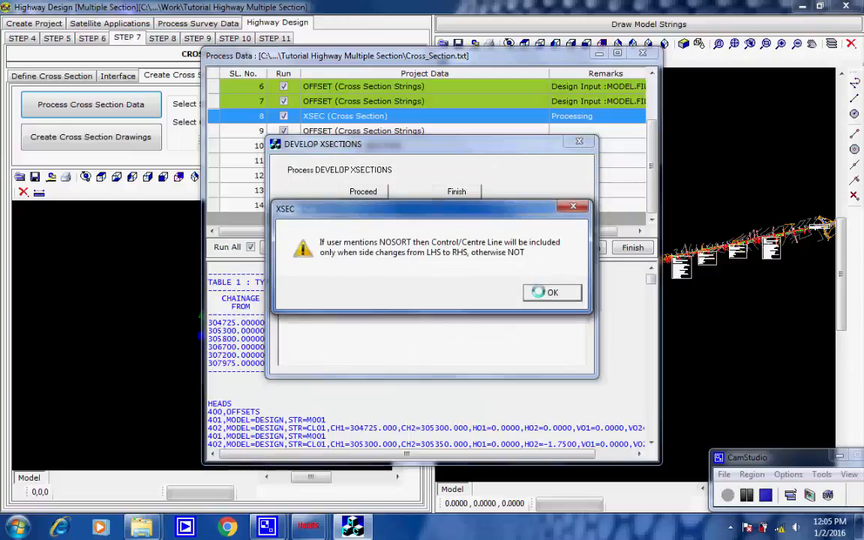
{"action": "left_click", "coordinate": [544, 292]}
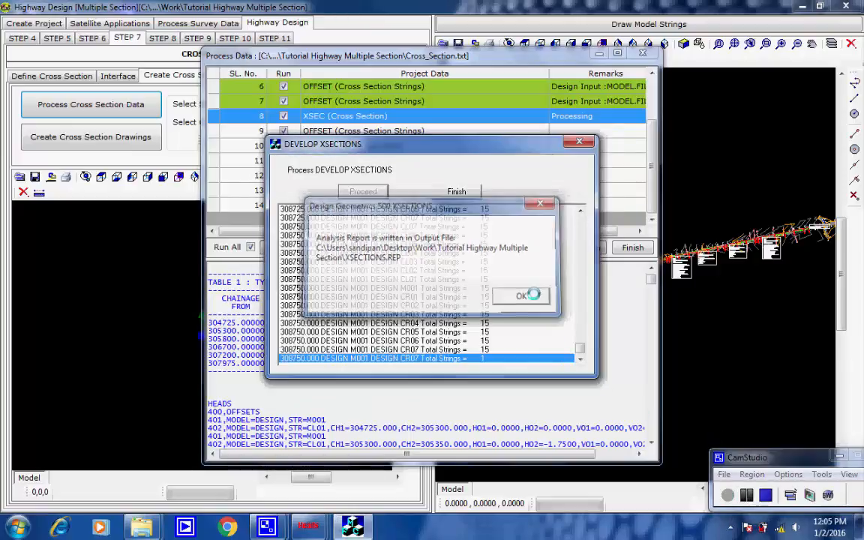
{"action": "left_click", "coordinate": [524, 295]}
{"action": "left_click", "coordinate": [460, 192]}
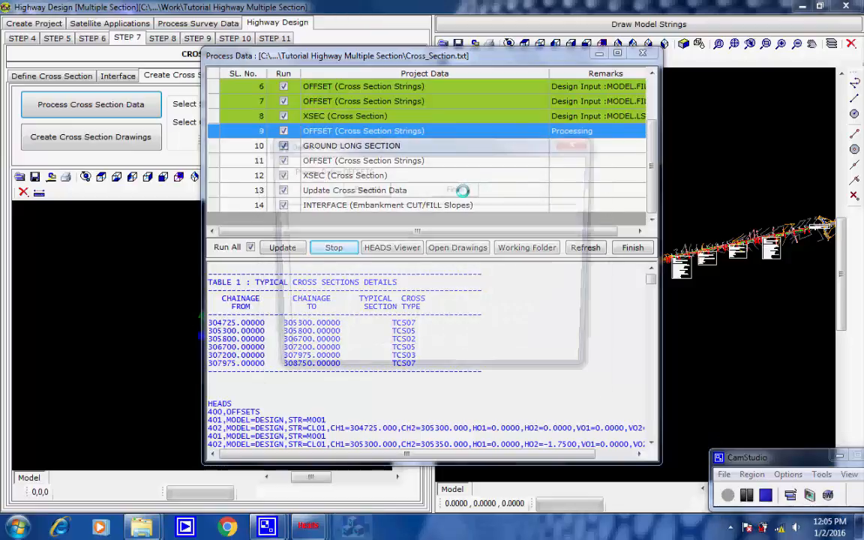
- Process the cross section string offsets of item 9 and draw the strings in the CAD viewer
{"action": "left_click", "coordinate": [377, 189]}
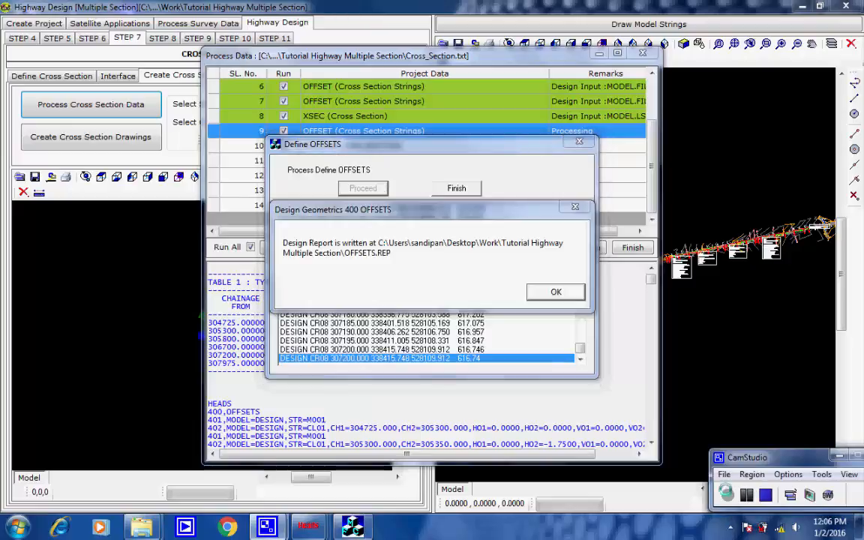
{"action": "left_click", "coordinate": [555, 291]}
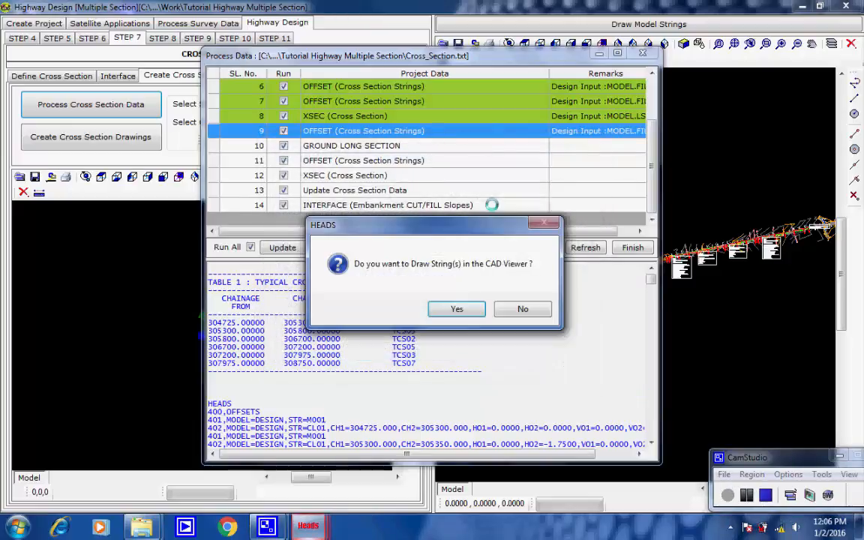
{"action": "left_click", "coordinate": [457, 308]}
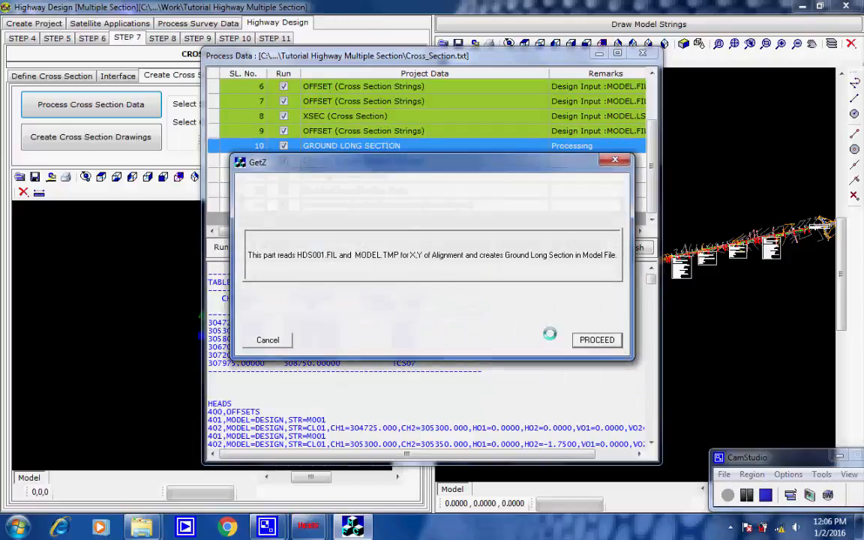
- Create the ground long sections of item 10 for the DESIGN strings EL08 and ER08, accepting each notice
{"action": "left_click", "coordinate": [595, 339]}
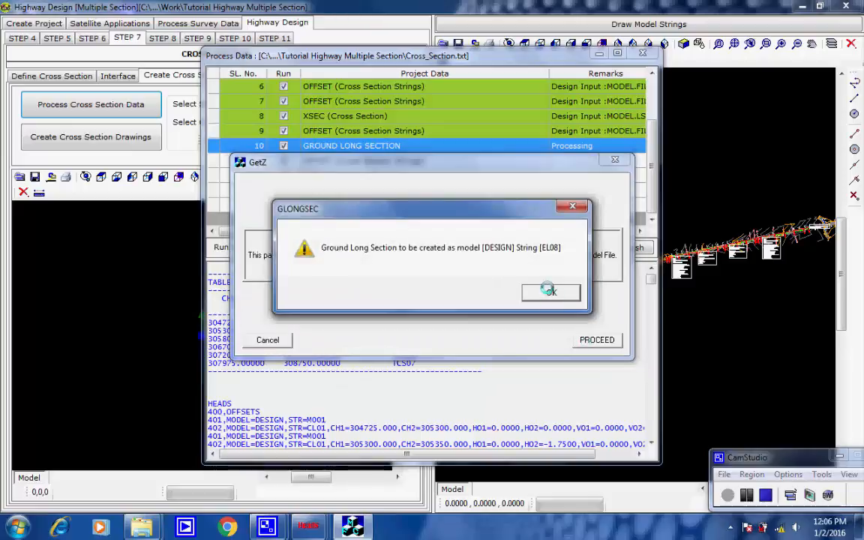
{"action": "left_click", "coordinate": [551, 292]}
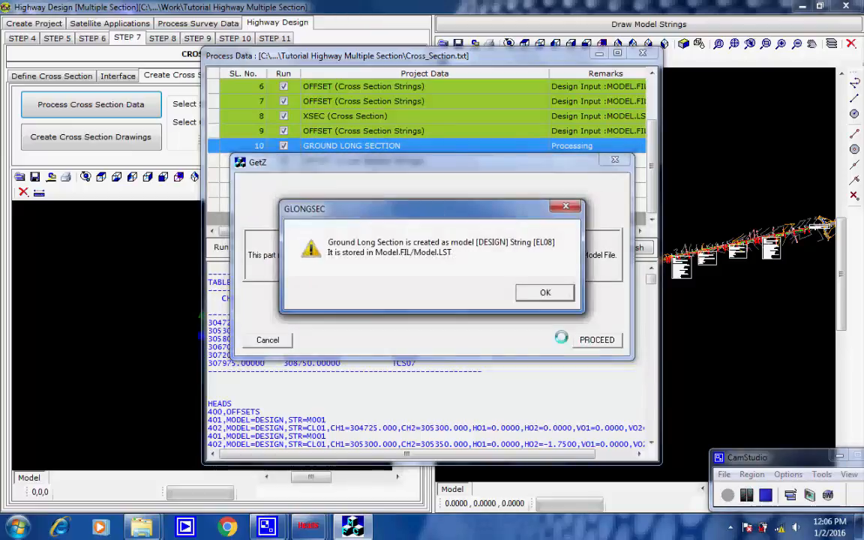
{"action": "left_click", "coordinate": [544, 291]}
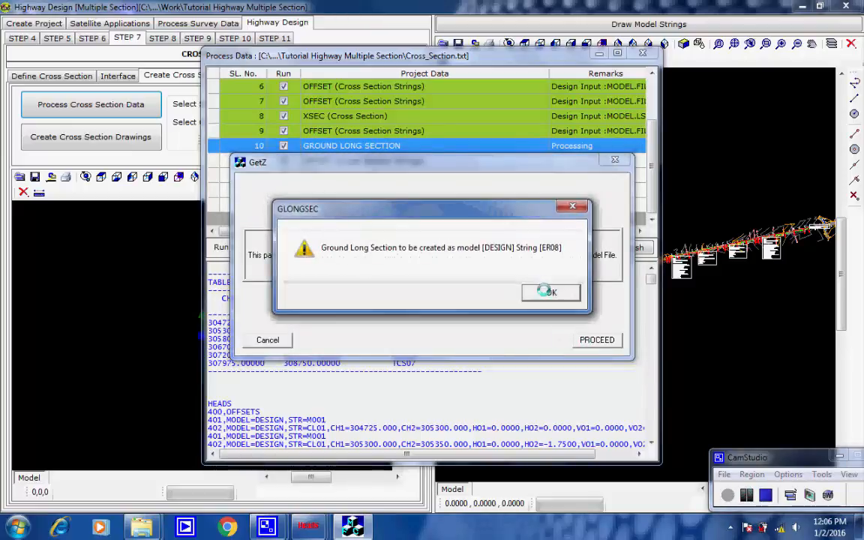
{"action": "left_click", "coordinate": [547, 292]}
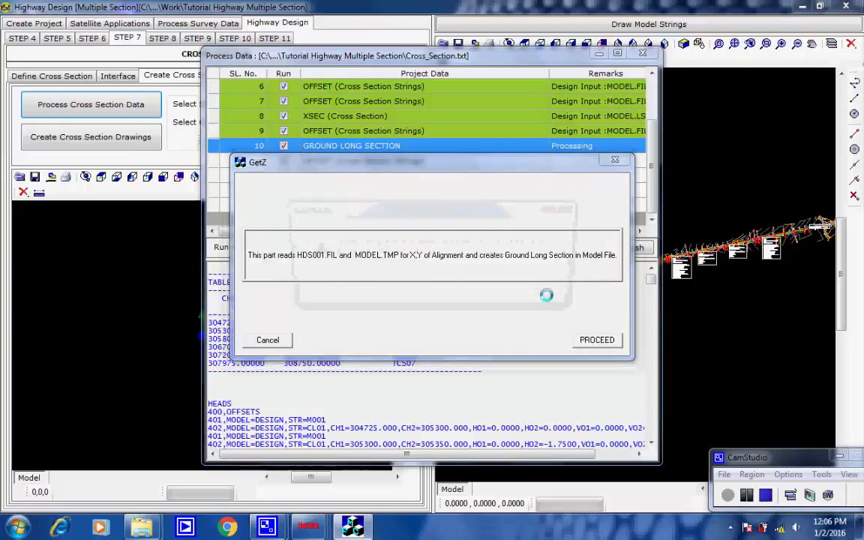
{"action": "left_click", "coordinate": [546, 294]}
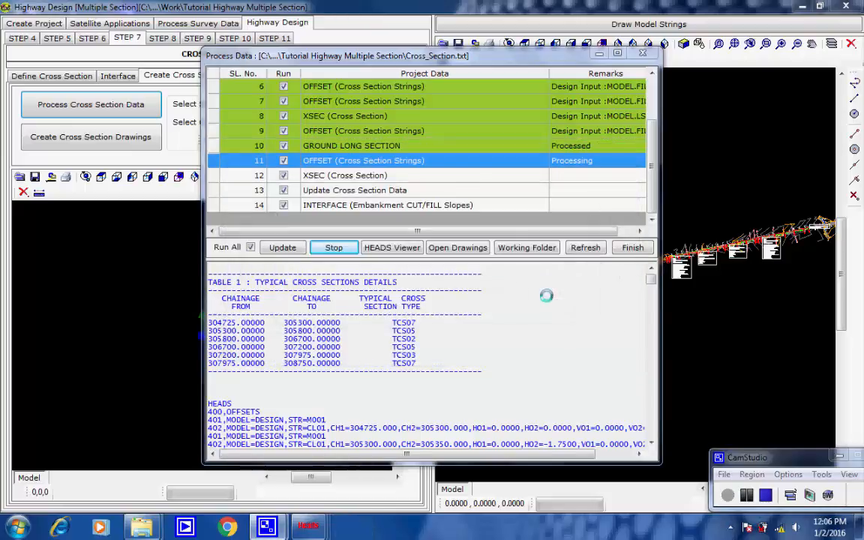
- Process the cross section string offsets of item 11 and draw the resulting strings in the CAD viewer
{"action": "left_click", "coordinate": [380, 188]}
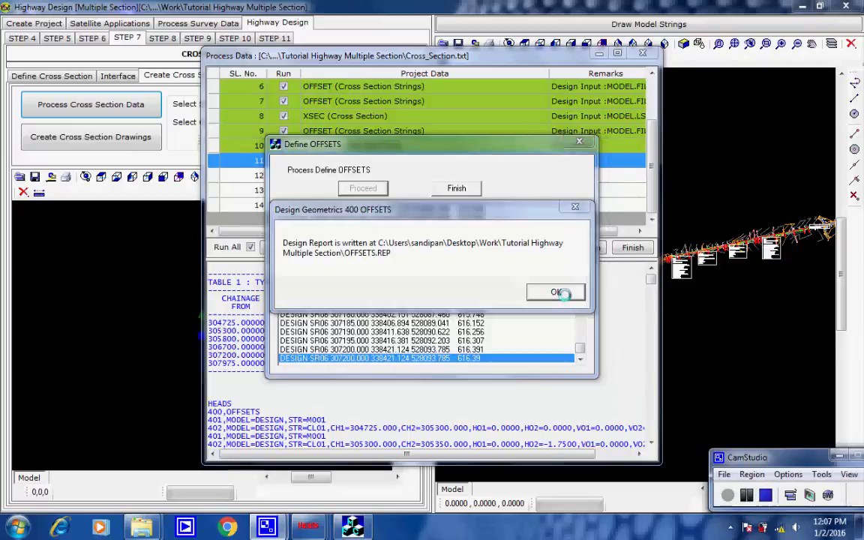
{"action": "left_click", "coordinate": [557, 291]}
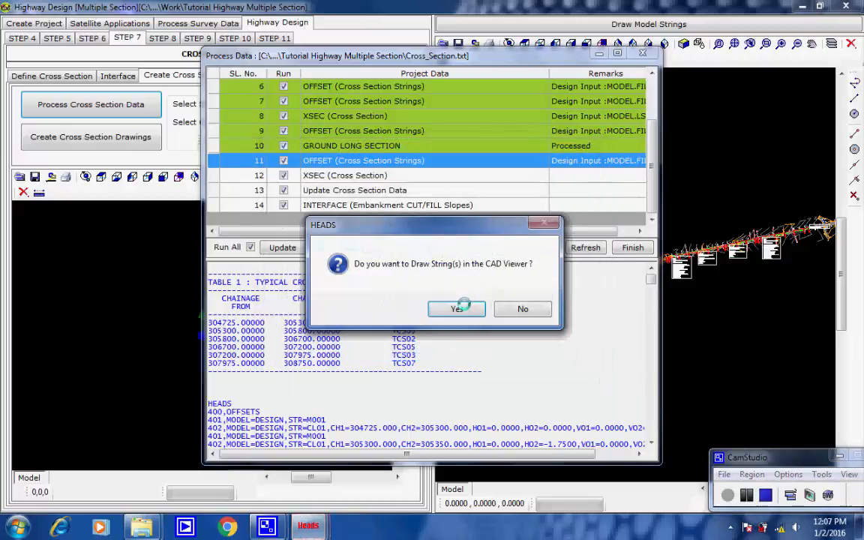
{"action": "left_click", "coordinate": [457, 309]}
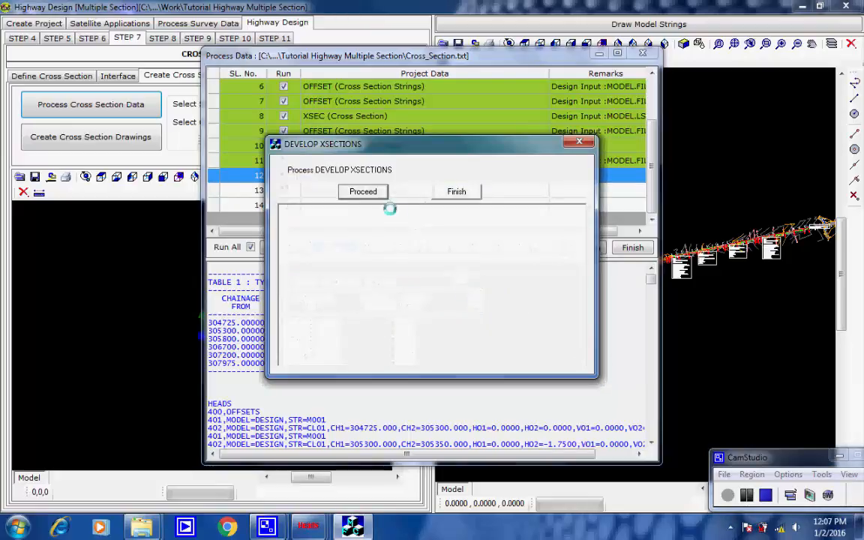
- Develop the cross sections of XSEC item 12 and run the cross section data update of item 13
{"action": "left_click", "coordinate": [376, 191]}
{"action": "left_click", "coordinate": [533, 291]}
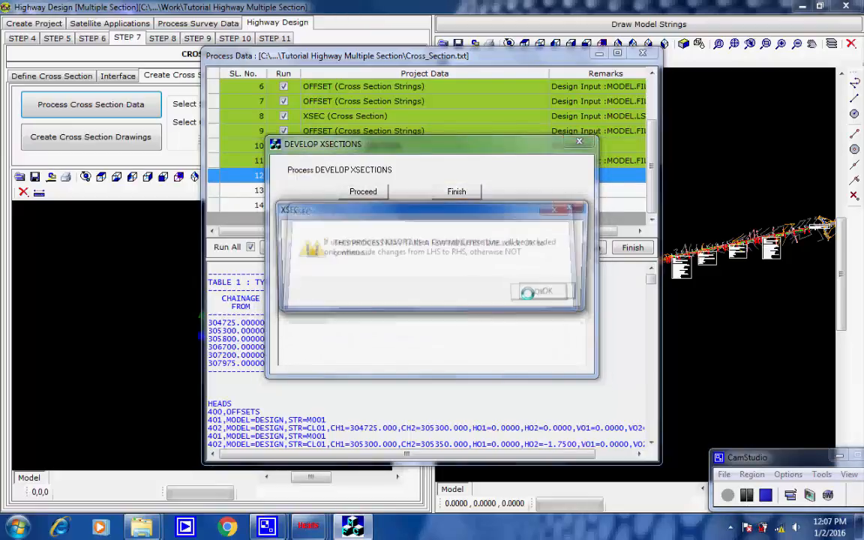
{"action": "left_click", "coordinate": [532, 292]}
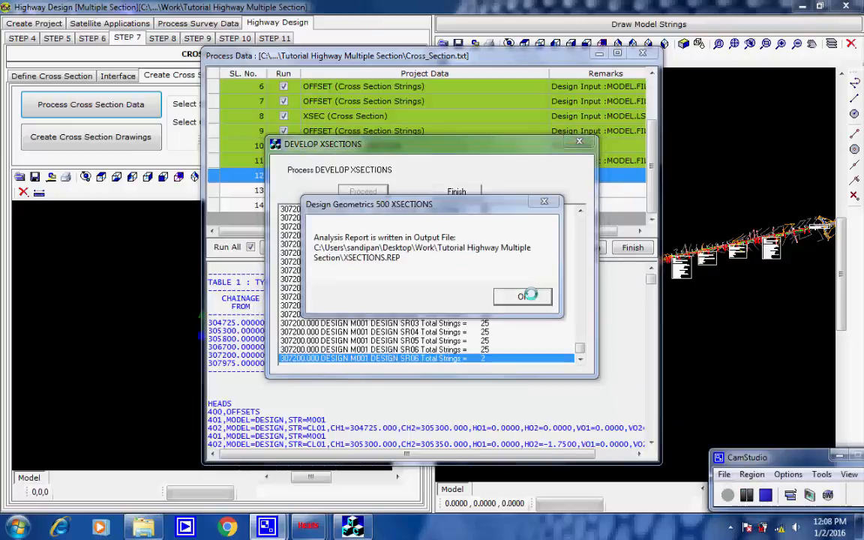
{"action": "left_click", "coordinate": [525, 296]}
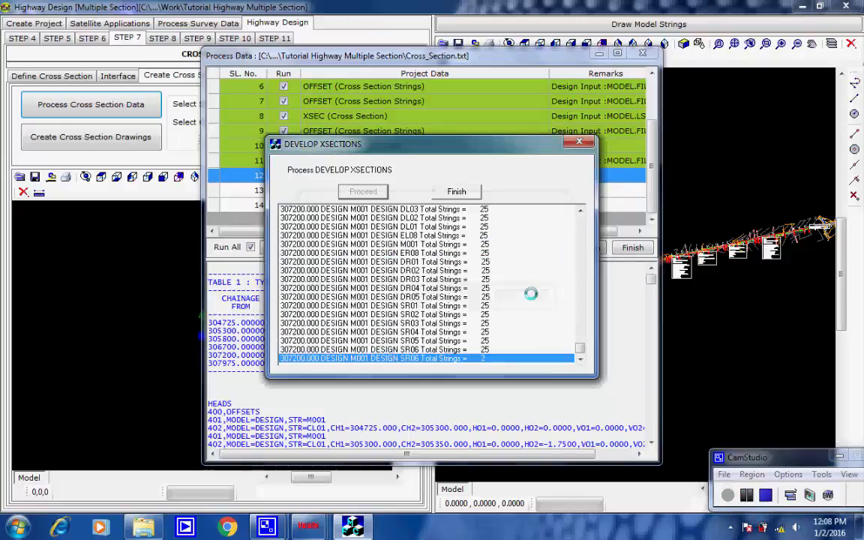
{"action": "left_click", "coordinate": [468, 192]}
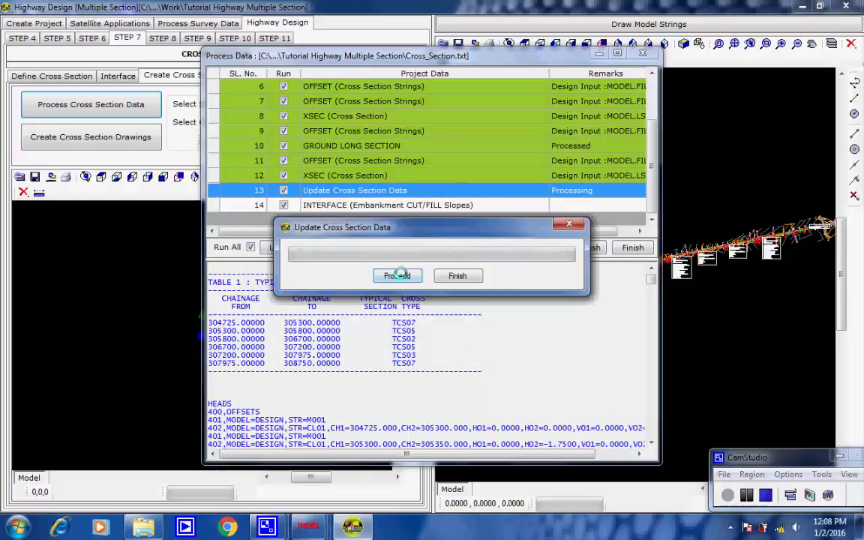
{"action": "left_click", "coordinate": [398, 276]}
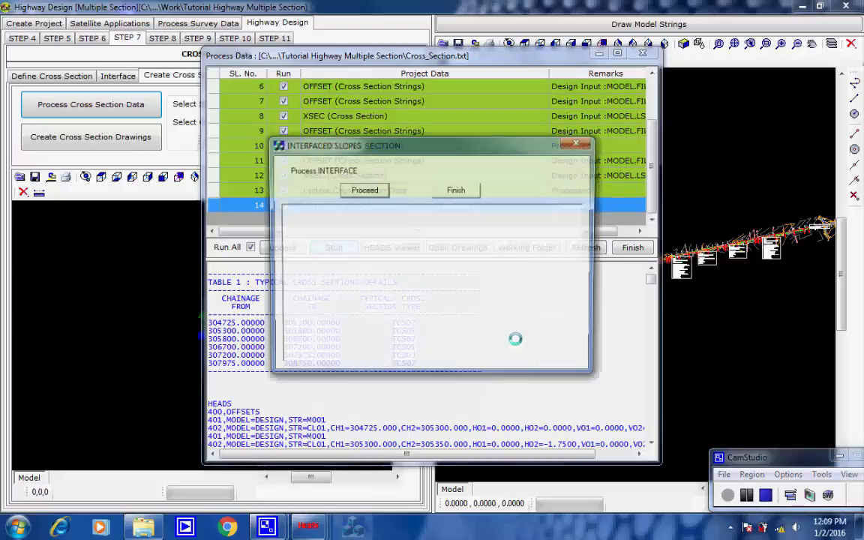
- Process the INTERFACE embankment cut/fill slopes of item 14, draw their strings in the CAD viewer and finish the data processing
{"action": "left_click", "coordinate": [379, 190]}
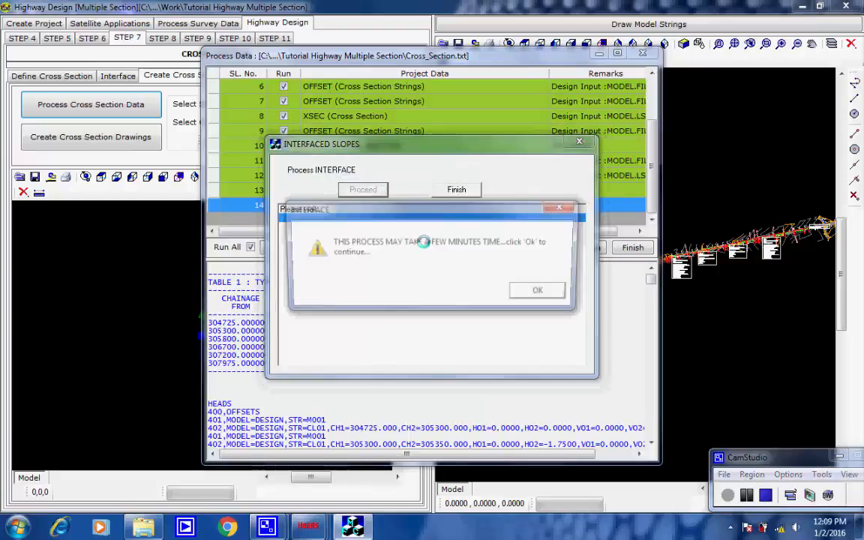
{"action": "left_click", "coordinate": [540, 293]}
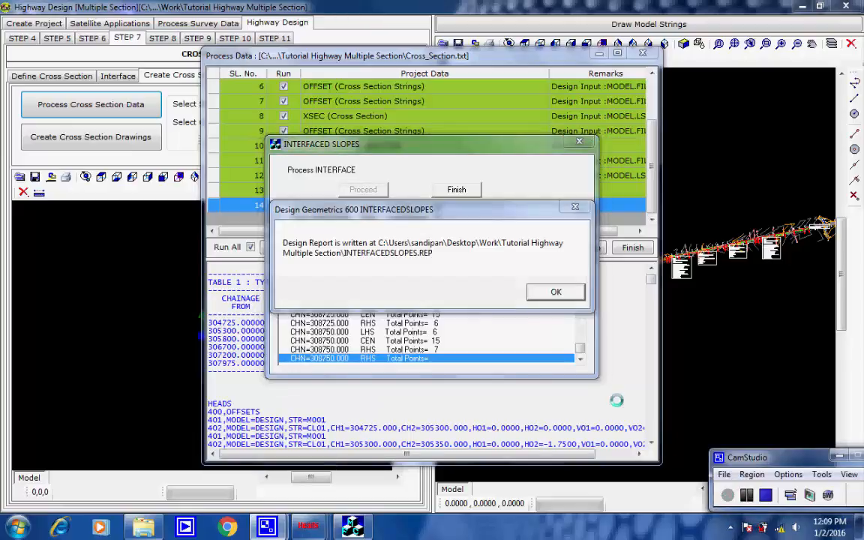
{"action": "left_click", "coordinate": [554, 292]}
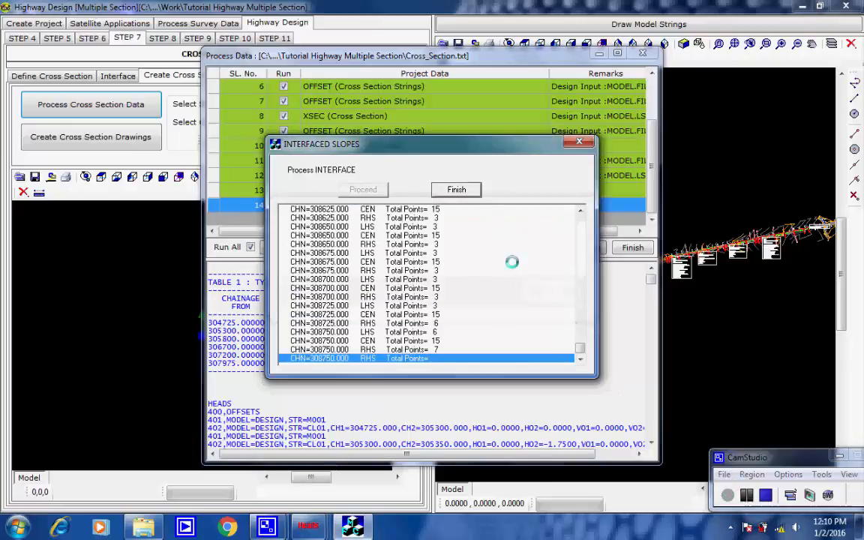
{"action": "left_click", "coordinate": [457, 190]}
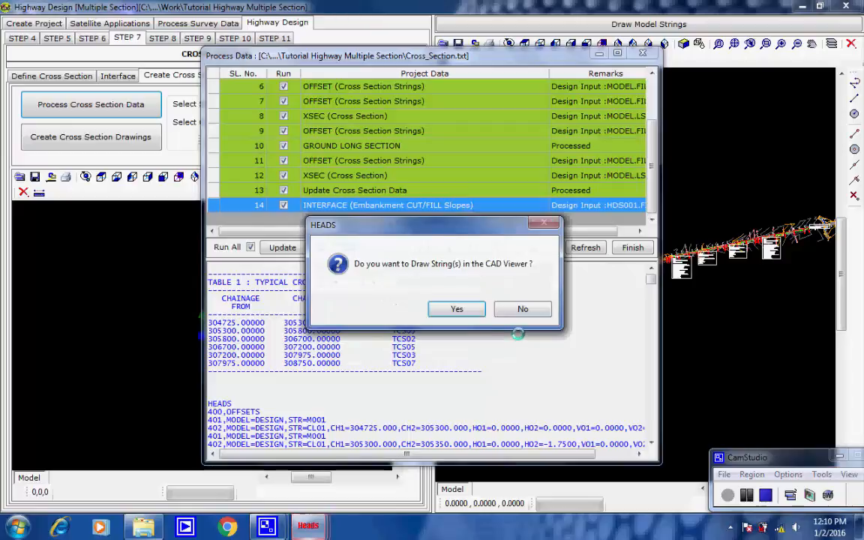
{"action": "left_click", "coordinate": [459, 309]}
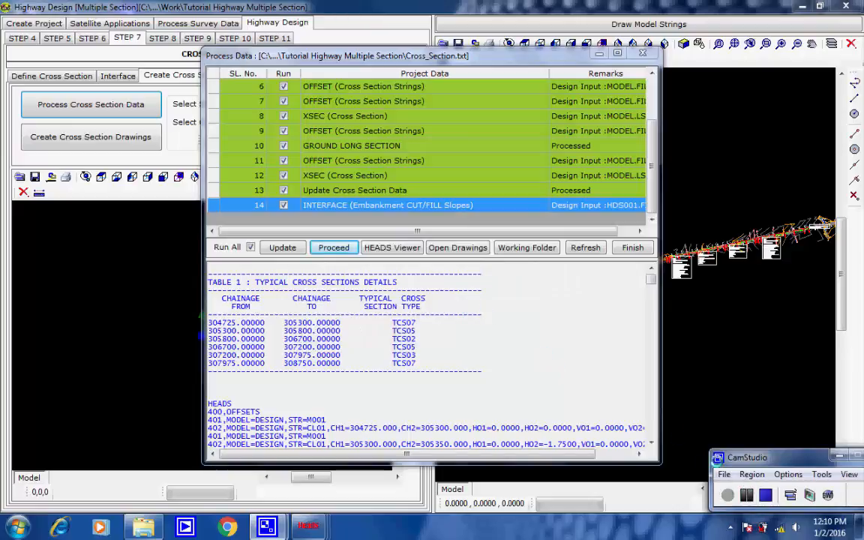
{"action": "left_click", "coordinate": [627, 248]}
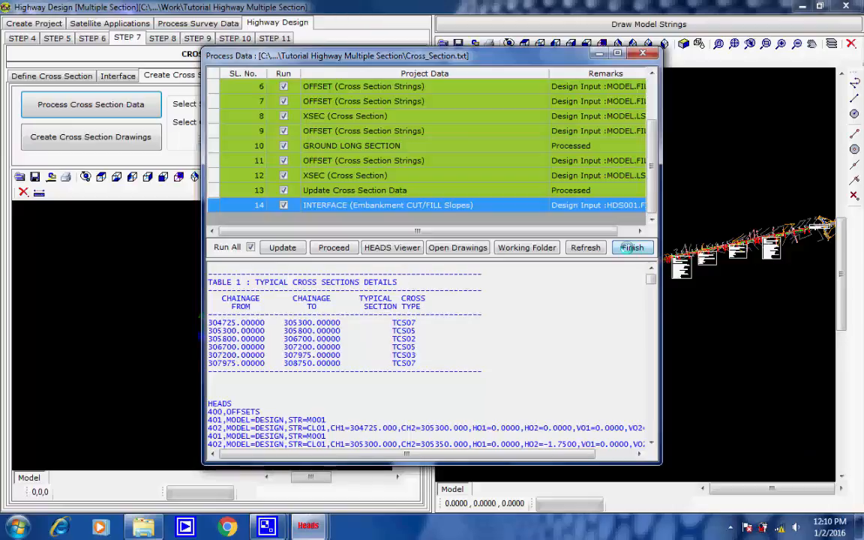
{"action": "left_click", "coordinate": [731, 527]}
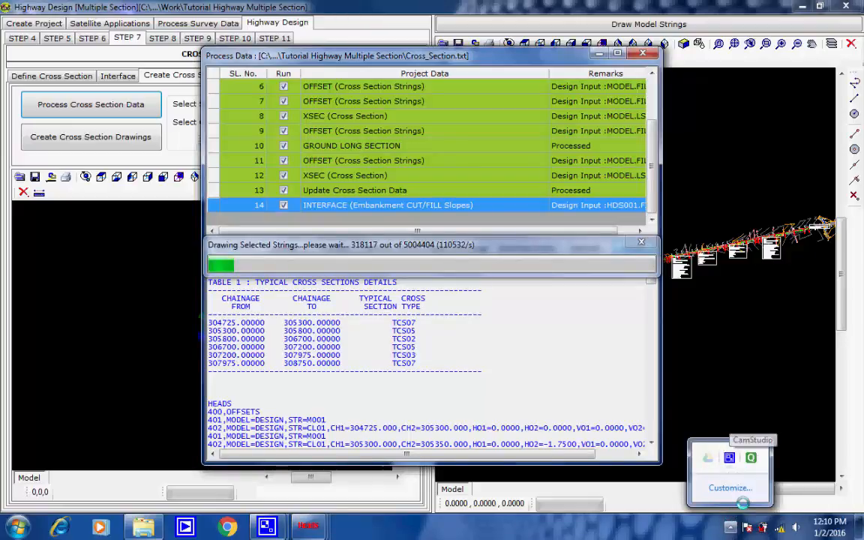
{"action": "left_click", "coordinate": [729, 456]}
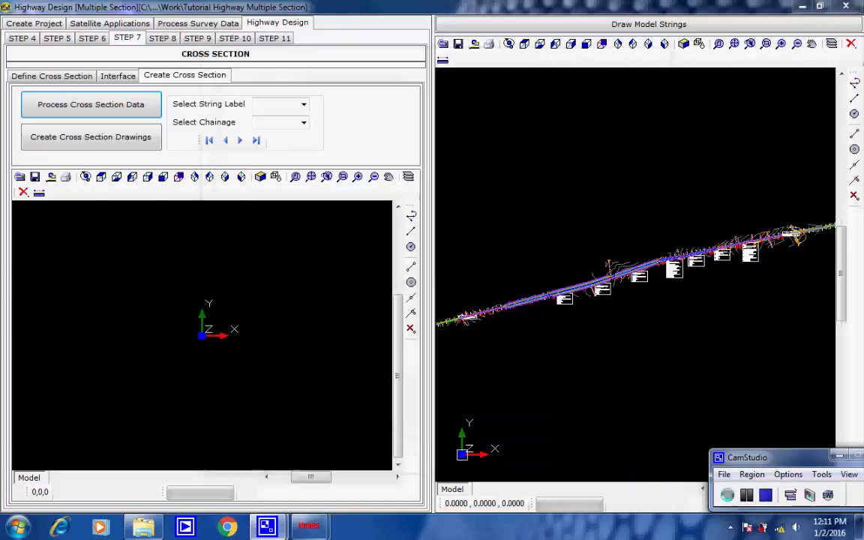
- Create the cross section drawings from the processed cross section data
{"action": "left_click", "coordinate": [124, 136]}
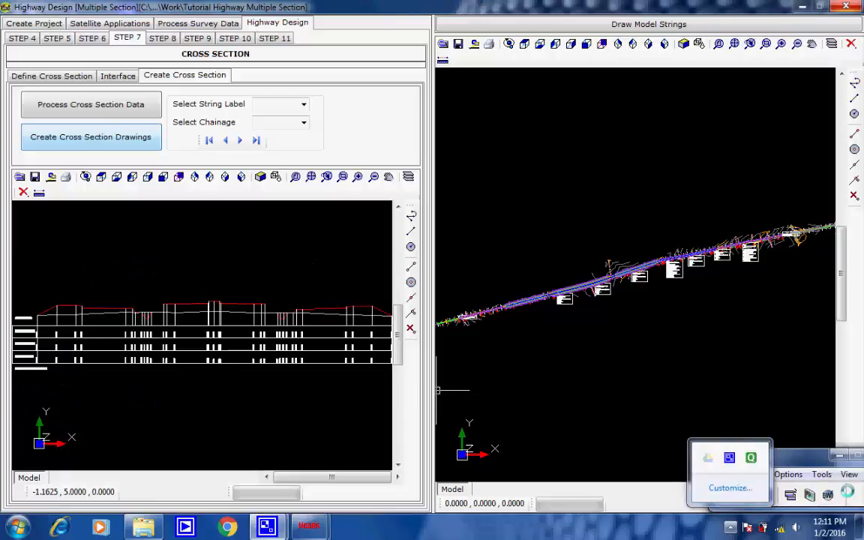
{"action": "left_click", "coordinate": [848, 491]}
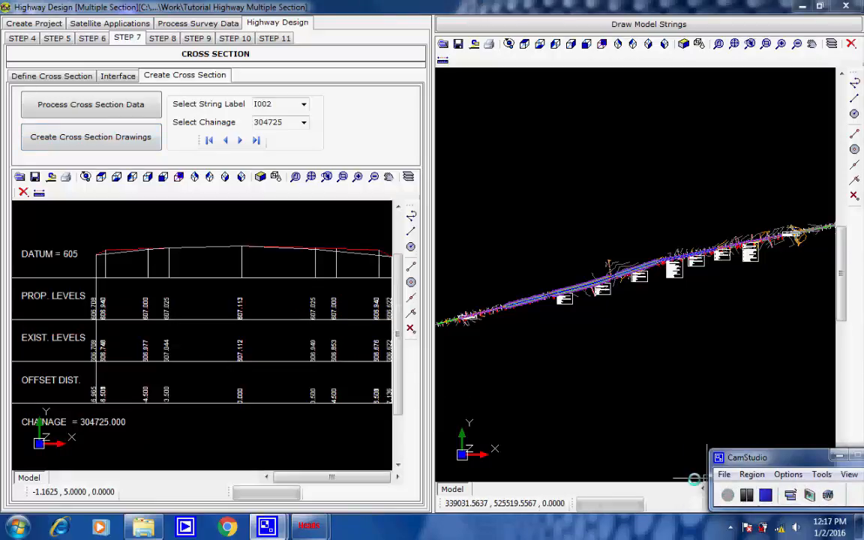
- Examine the cross section drawing at chainage 304725 and the matching start of the highway in the model strings plan
{"action": "left_click", "coordinate": [56, 434]}
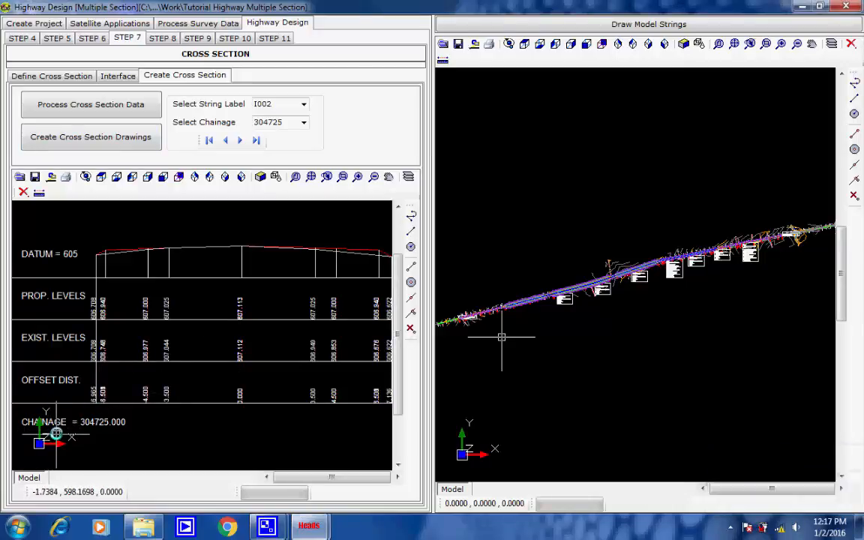
{"action": "scroll", "coordinate": [57, 433], "scroll_direction": "up", "scroll_amount": 3}
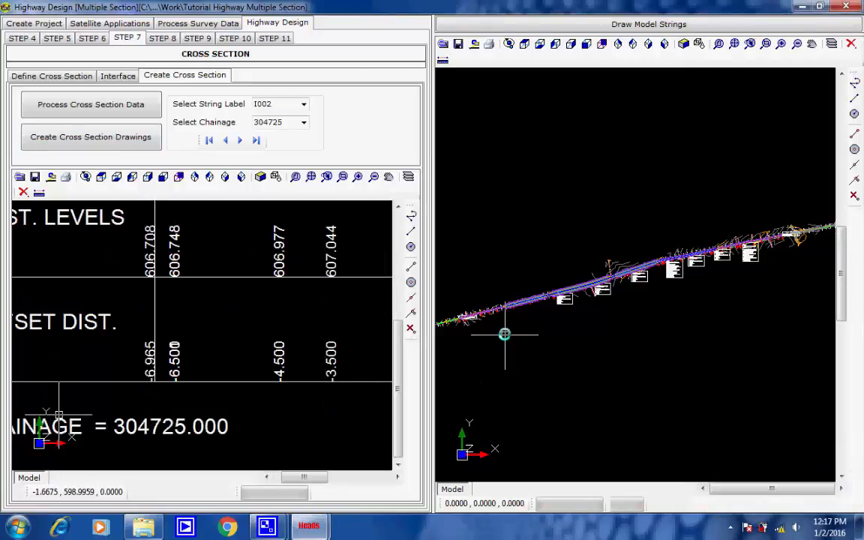
{"action": "scroll", "coordinate": [504, 311], "scroll_direction": "up", "scroll_amount": 1}
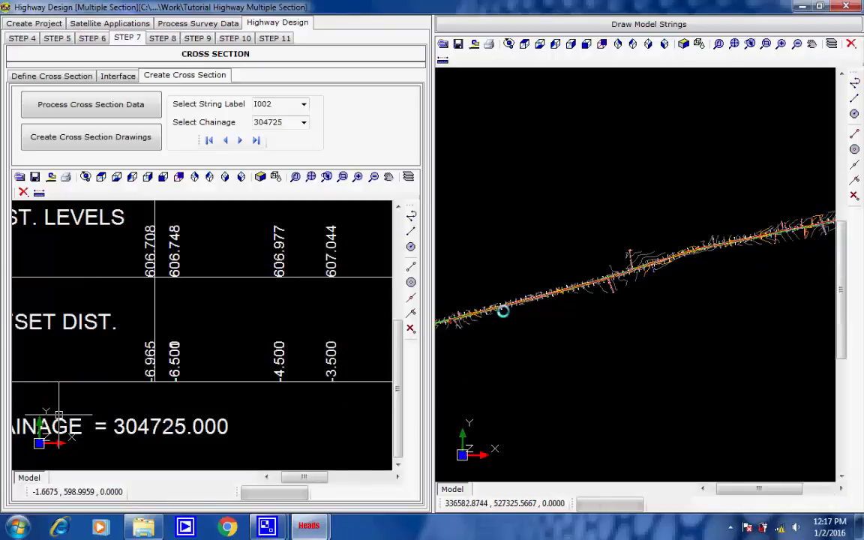
{"action": "scroll", "coordinate": [505, 300], "scroll_direction": "up", "scroll_amount": 3}
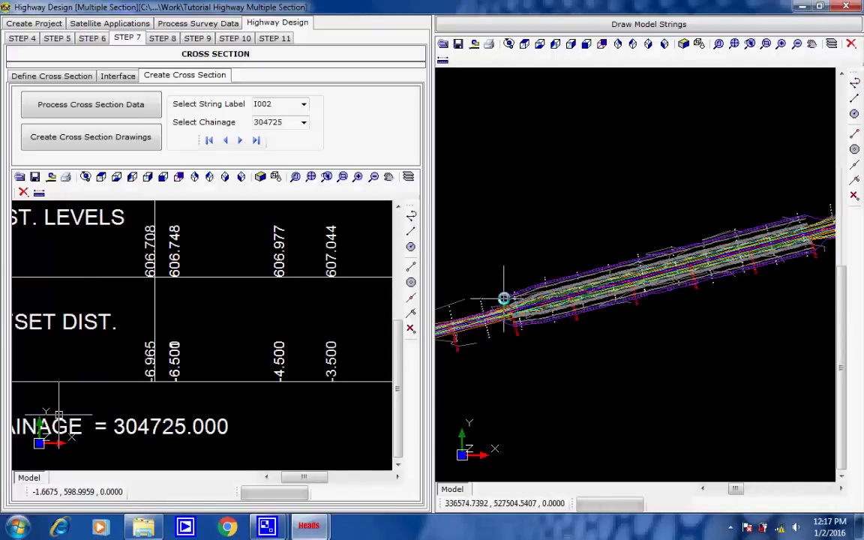
{"action": "scroll", "coordinate": [614, 276], "scroll_direction": "up", "scroll_amount": 1}
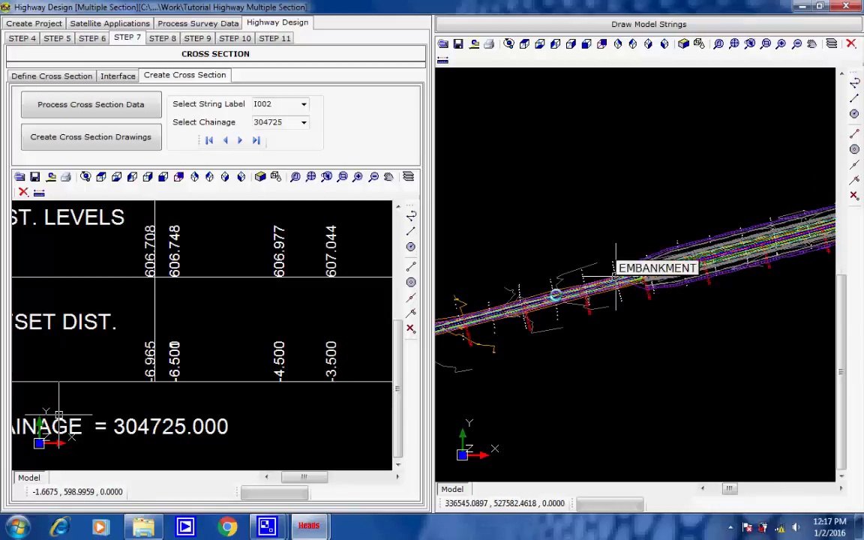
{"action": "middle_click_drag", "start_coordinate": [498, 311], "coordinate": [664, 280]}
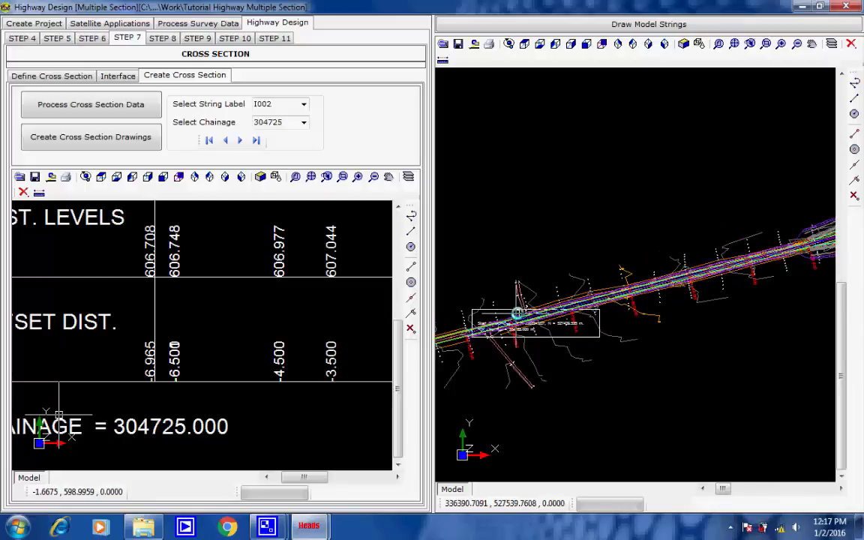
{"action": "scroll", "coordinate": [516, 315], "scroll_direction": "up", "scroll_amount": 3}
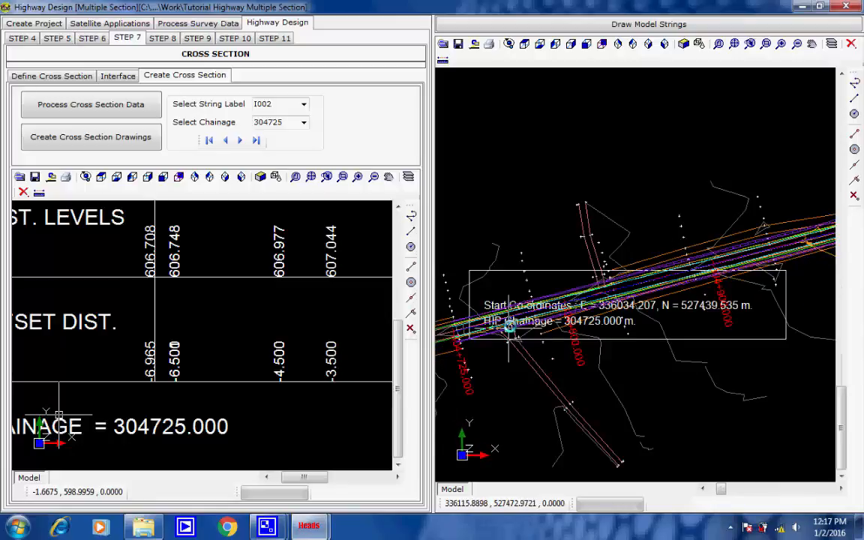
{"action": "scroll", "coordinate": [510, 326], "scroll_direction": "up", "scroll_amount": 3}
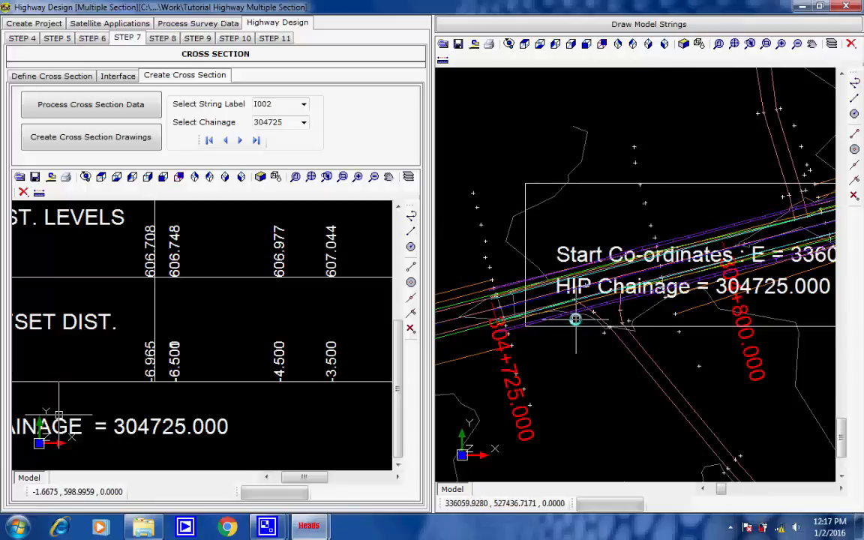
{"action": "mouse_move", "coordinate": [575, 320]}
{"action": "middle_mouse_down"}
{"action": "mouse_move", "coordinate": [643, 289]}
{"action": "mouse_move", "coordinate": [619, 301]}
{"action": "middle_mouse_up"}
{"action": "scroll", "coordinate": [638, 291], "scroll_direction": "up", "scroll_amount": 2}
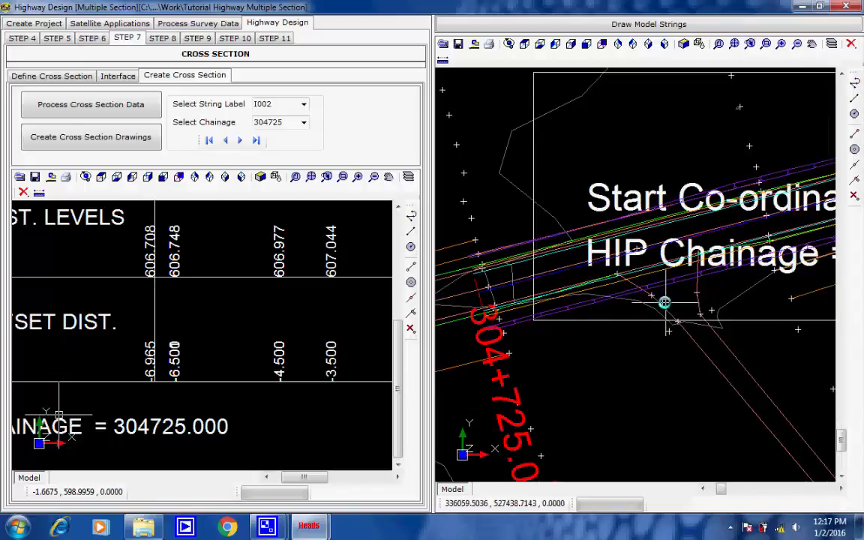
- Examine the model strings plan along the highway from the start chainage to the widened section at chainage 305+400
{"action": "scroll", "coordinate": [661, 295], "scroll_direction": "down", "scroll_amount": 2}
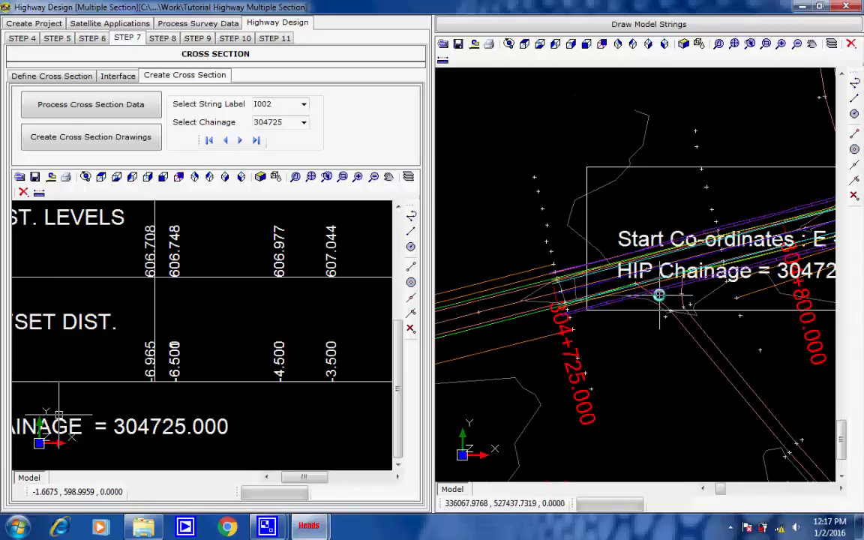
{"action": "middle_click_drag", "start_coordinate": [655, 290], "coordinate": [610, 287]}
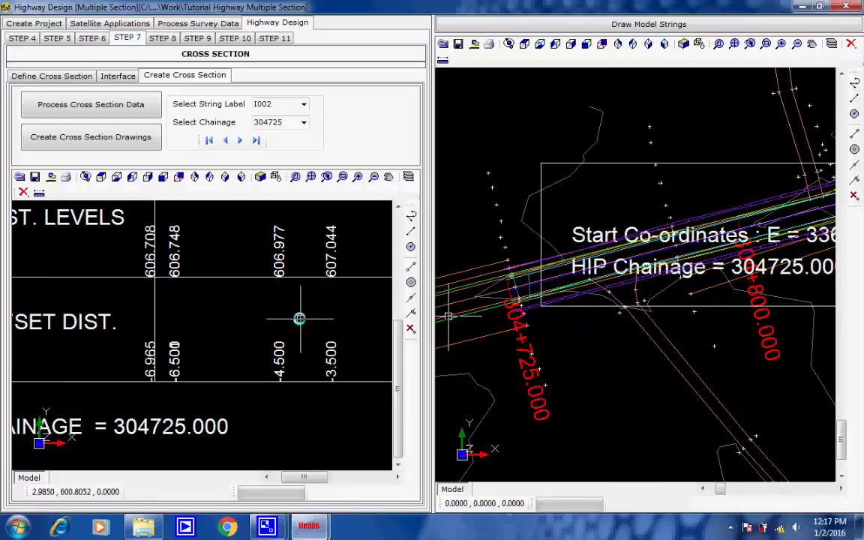
{"action": "scroll", "coordinate": [670, 300], "scroll_direction": "down", "scroll_amount": 4}
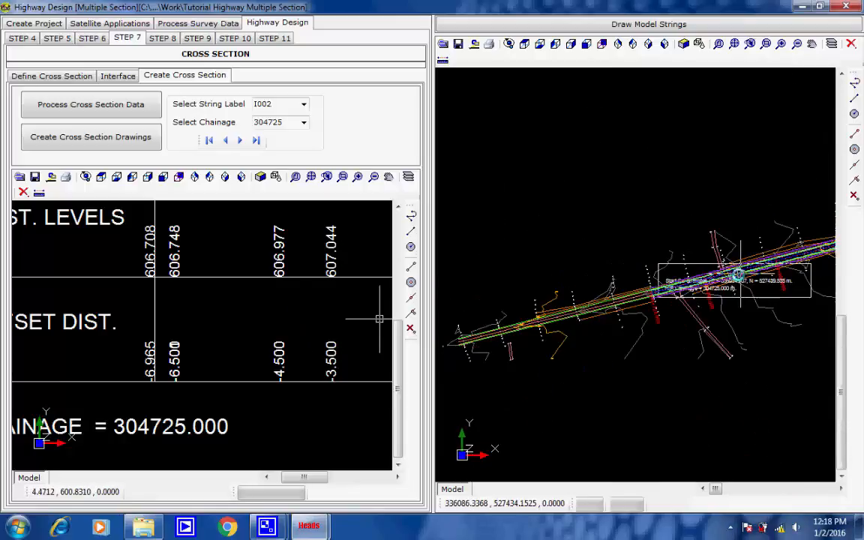
{"action": "middle_click_drag", "start_coordinate": [739, 274], "coordinate": [547, 353]}
{"action": "middle_click_drag", "start_coordinate": [692, 323], "coordinate": [508, 329]}
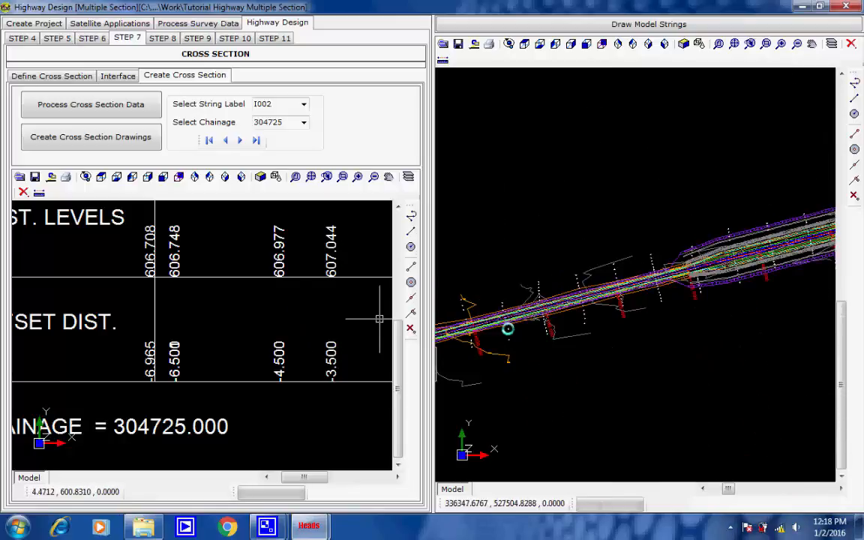
{"action": "middle_click_drag", "start_coordinate": [727, 272], "coordinate": [586, 320]}
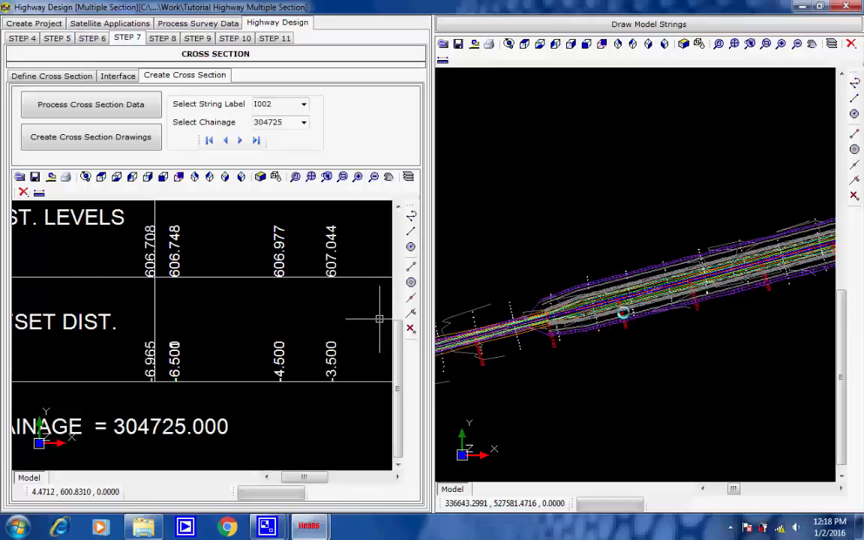
{"action": "scroll", "coordinate": [574, 305], "scroll_direction": "up", "scroll_amount": 5}
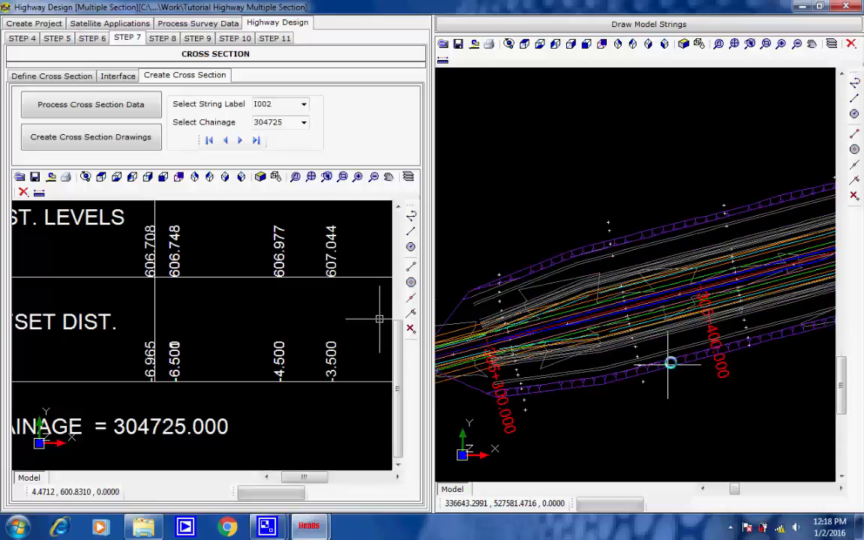
{"action": "scroll", "coordinate": [671, 362], "scroll_direction": "up", "scroll_amount": 2}
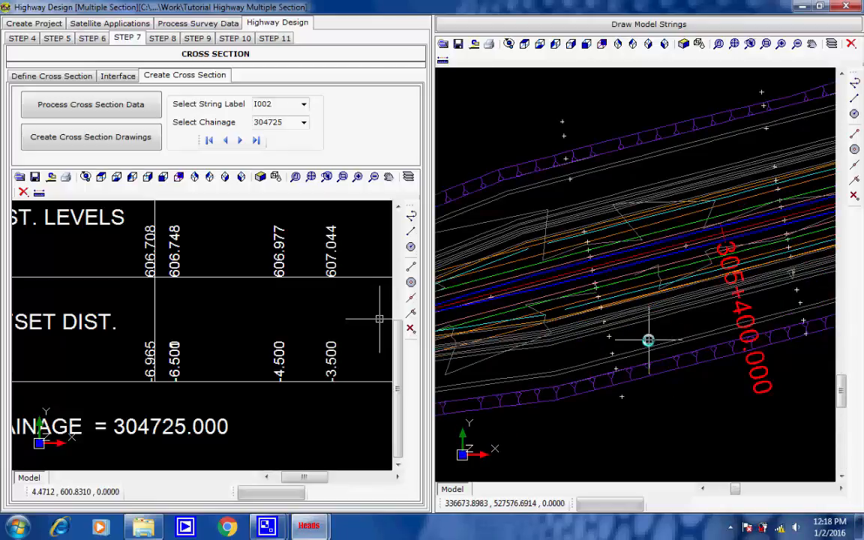
{"action": "scroll", "coordinate": [652, 332], "scroll_direction": "up", "scroll_amount": 1}
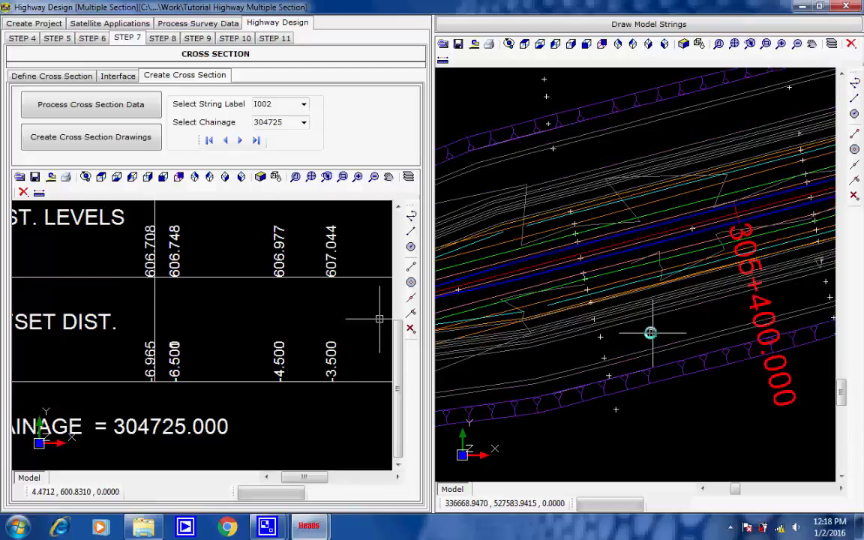
- Display the cross section drawing of string I002 at chainage 305400 and examine its chainage label, level table and full profile
{"action": "left_click", "coordinate": [304, 123]}
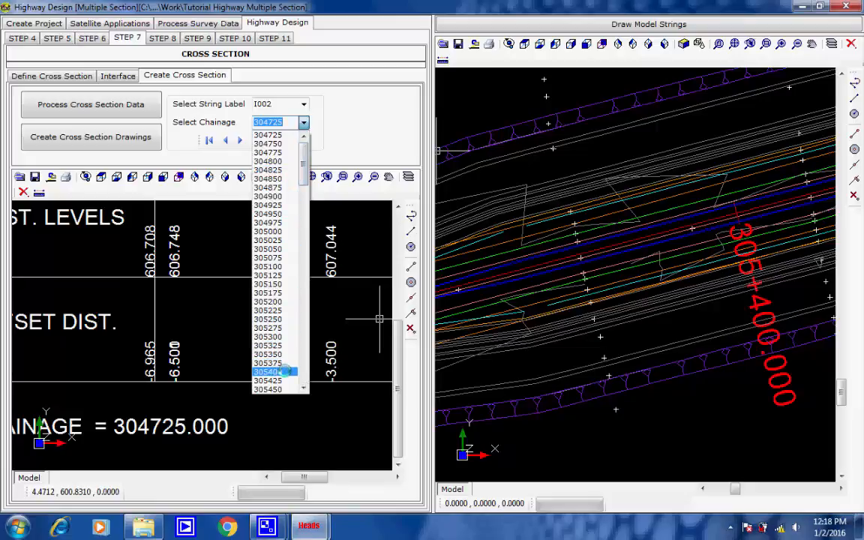
{"action": "left_click", "coordinate": [275, 372]}
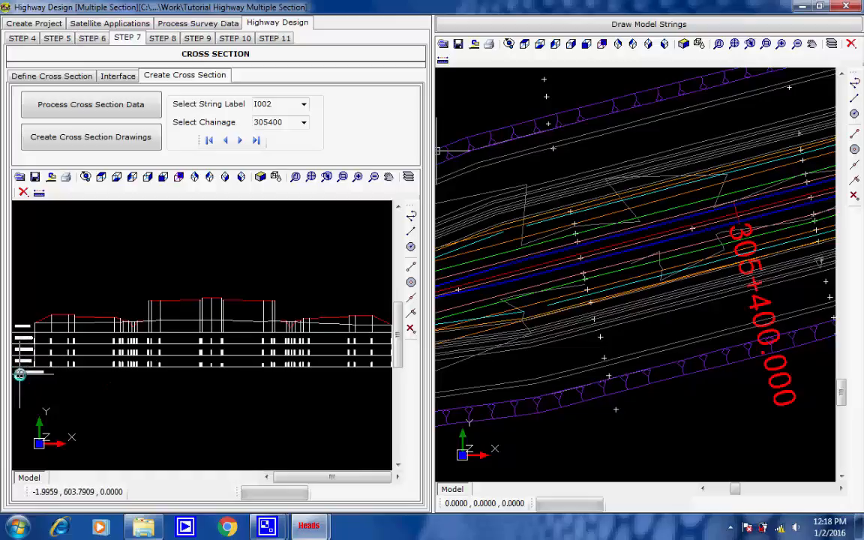
{"action": "scroll", "coordinate": [24, 372], "scroll_direction": "up", "scroll_amount": 5}
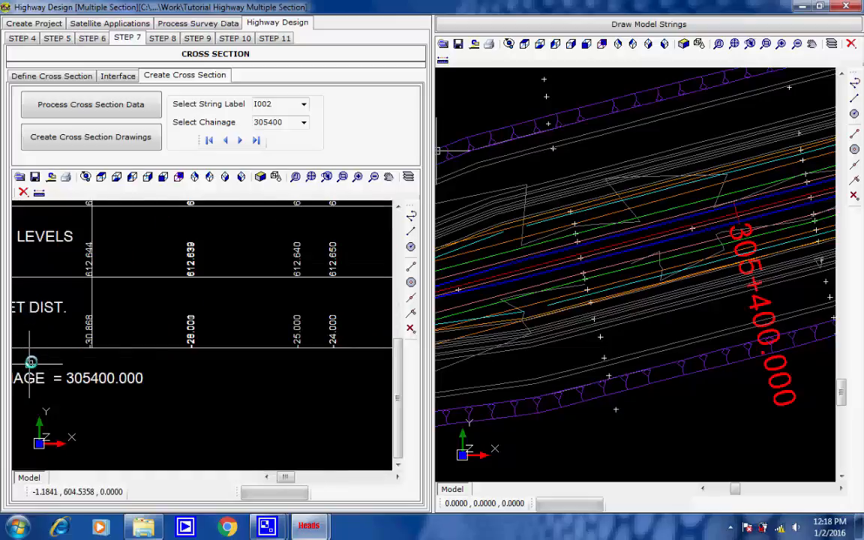
{"action": "middle_click_drag", "start_coordinate": [31, 362], "coordinate": [155, 392]}
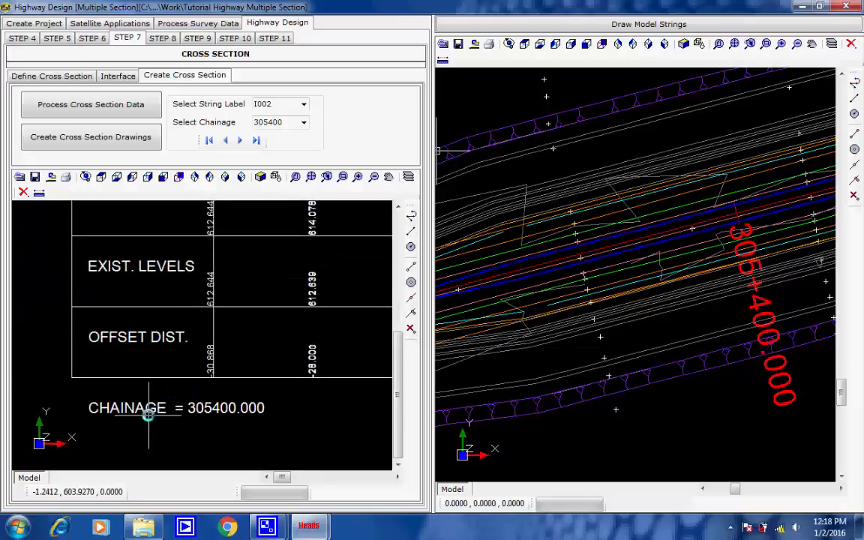
{"action": "scroll", "coordinate": [165, 357], "scroll_direction": "down", "scroll_amount": 3}
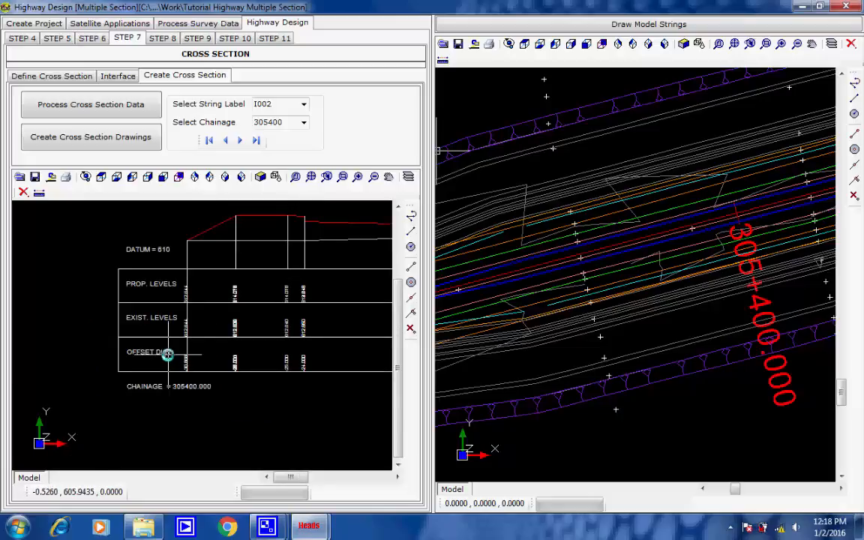
{"action": "scroll", "coordinate": [231, 327], "scroll_direction": "down", "scroll_amount": 2}
{"action": "middle_click_drag", "start_coordinate": [298, 324], "coordinate": [151, 339]}
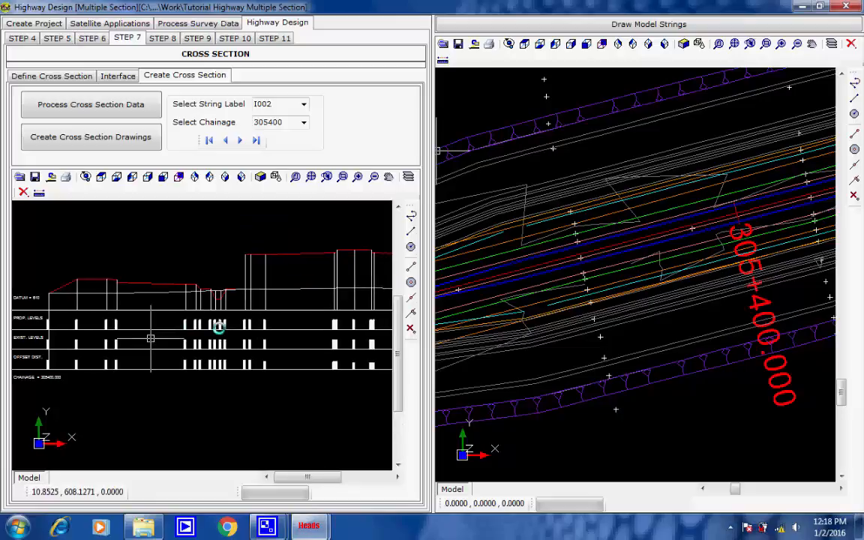
{"action": "scroll", "coordinate": [220, 328], "scroll_direction": "down", "scroll_amount": 3}
{"action": "middle_click_drag", "start_coordinate": [286, 325], "coordinate": [207, 324]}
{"action": "scroll", "coordinate": [206, 324], "scroll_direction": "down", "scroll_amount": 2}
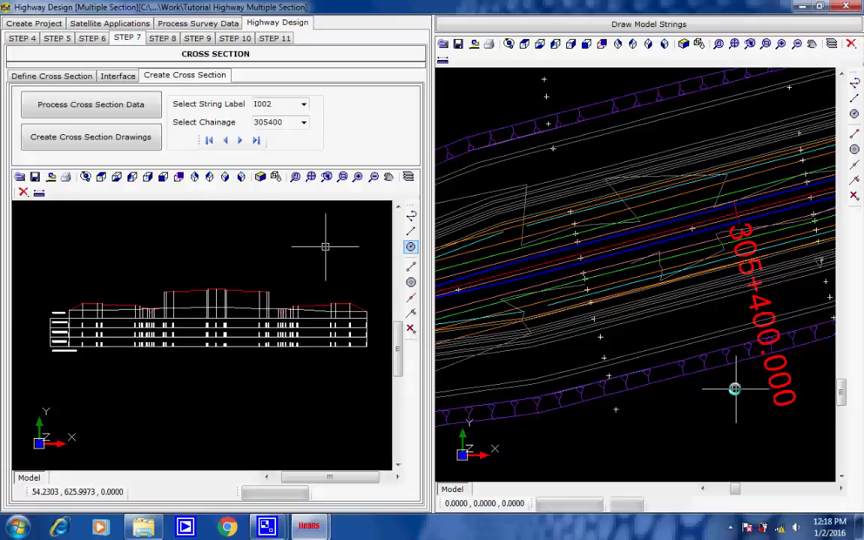
- Follow the highway in the model strings plan to chainage 306+000 and examine the strings there
{"action": "scroll", "coordinate": [723, 330], "scroll_direction": "down", "scroll_amount": 3}
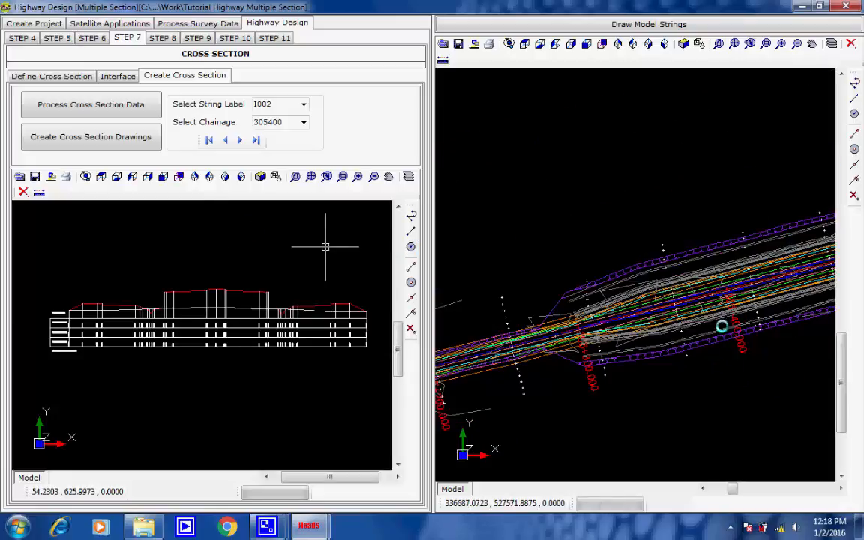
{"action": "middle_click_drag", "start_coordinate": [749, 308], "coordinate": [551, 383]}
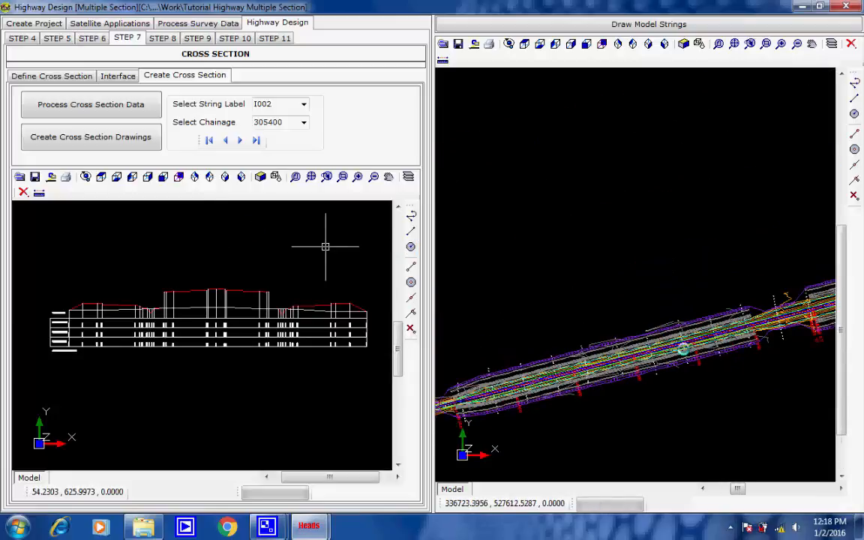
{"action": "middle_click_drag", "start_coordinate": [683, 349], "coordinate": [526, 366]}
{"action": "middle_click_drag", "start_coordinate": [743, 327], "coordinate": [605, 364]}
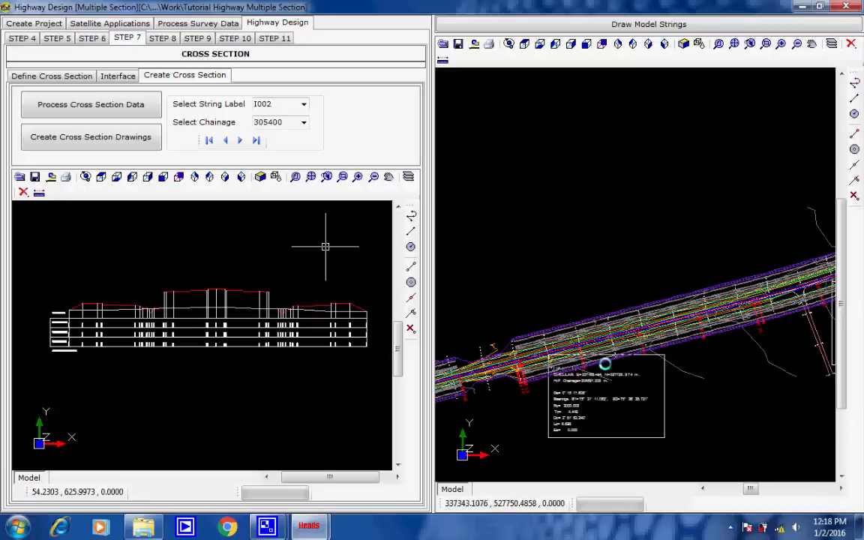
{"action": "scroll", "coordinate": [610, 361], "scroll_direction": "up", "scroll_amount": 3}
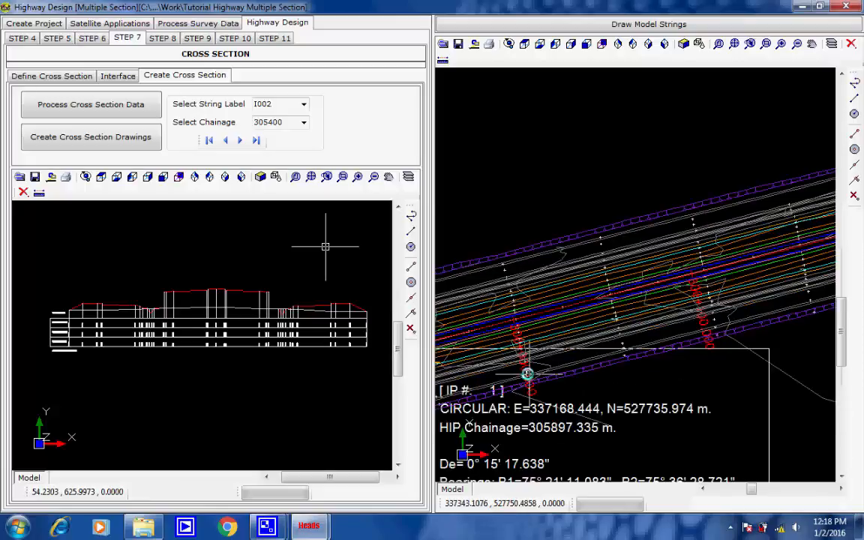
{"action": "scroll", "coordinate": [527, 371], "scroll_direction": "up", "scroll_amount": 2}
{"action": "scroll", "coordinate": [493, 367], "scroll_direction": "up", "scroll_amount": 2}
{"action": "middle_click_drag", "start_coordinate": [494, 361], "coordinate": [588, 336]}
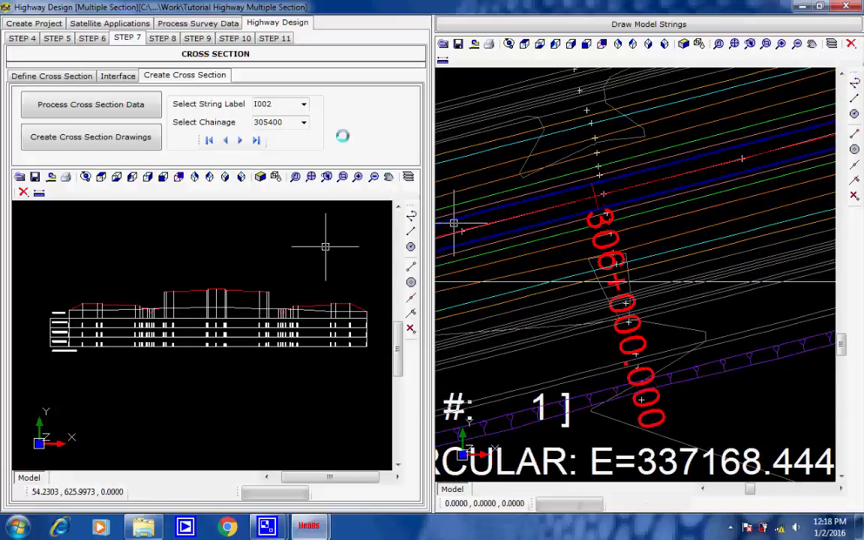
- Display the cross section drawing at chainage 306000 and examine its level and offset table and full-width profile
{"action": "left_click", "coordinate": [302, 122]}
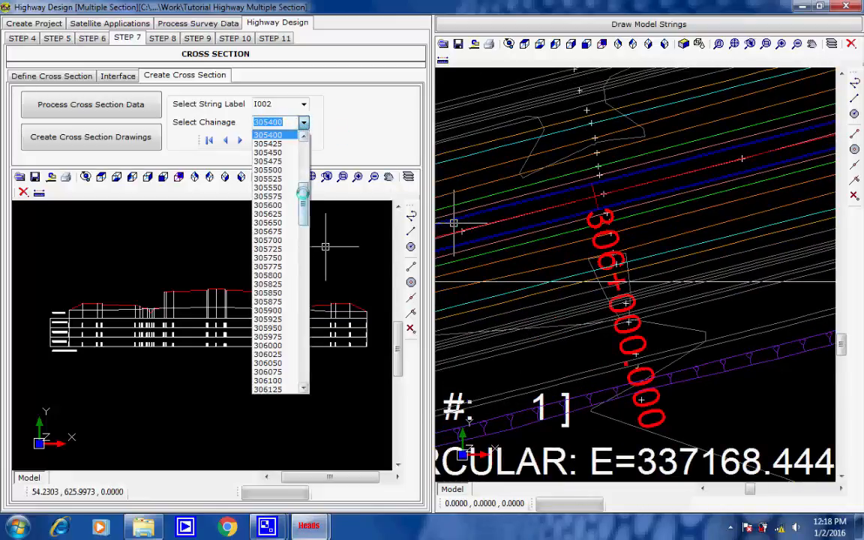
{"action": "left_click", "coordinate": [279, 346]}
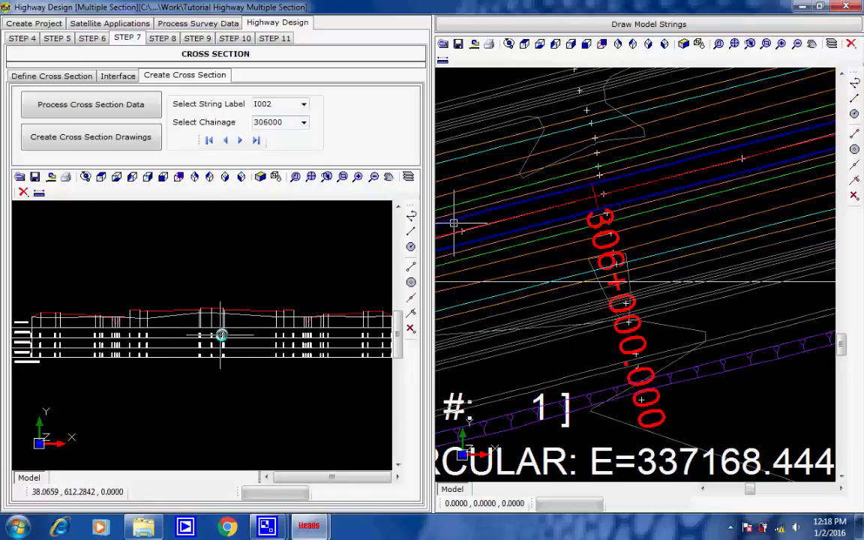
{"action": "scroll", "coordinate": [31, 356], "scroll_direction": "up", "scroll_amount": 4}
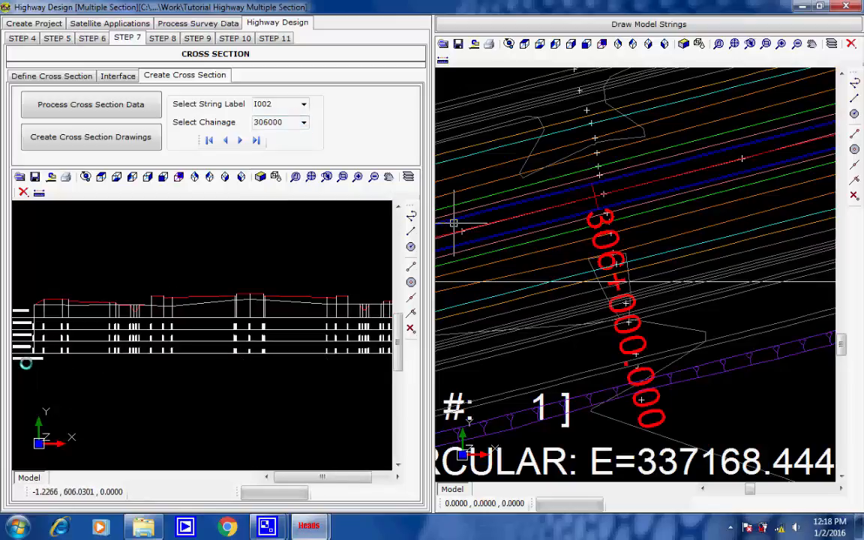
{"action": "scroll", "coordinate": [33, 350], "scroll_direction": "up", "scroll_amount": 5}
{"action": "middle_click_drag", "start_coordinate": [33, 332], "coordinate": [167, 373]}
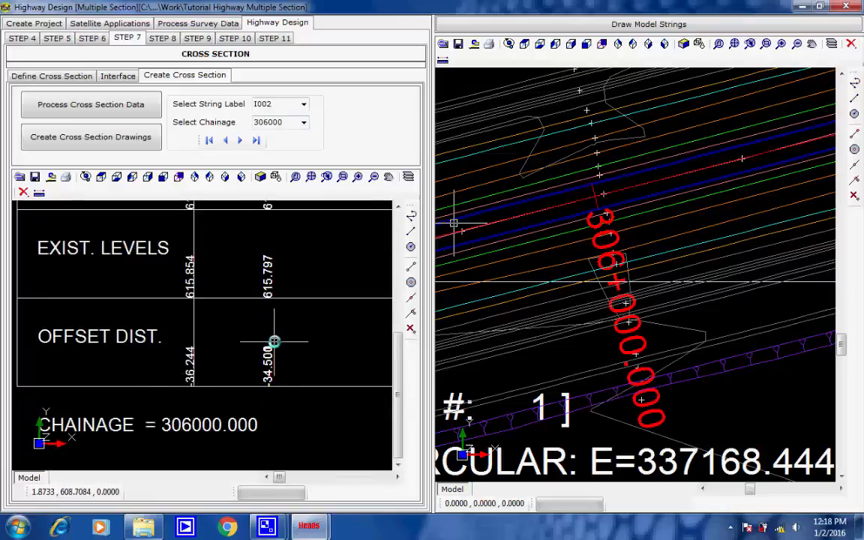
{"action": "scroll", "coordinate": [271, 338], "scroll_direction": "down", "scroll_amount": 5}
{"action": "scroll", "coordinate": [275, 331], "scroll_direction": "down", "scroll_amount": 3}
{"action": "middle_click_drag", "start_coordinate": [310, 322], "coordinate": [114, 319]}
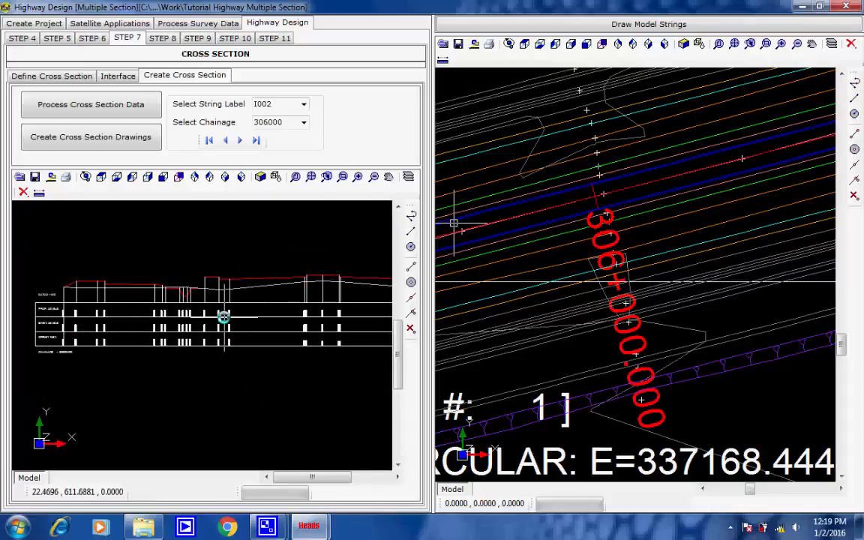
{"action": "scroll", "coordinate": [224, 318], "scroll_direction": "down", "scroll_amount": 2}
{"action": "middle_click_drag", "start_coordinate": [276, 314], "coordinate": [194, 320]}
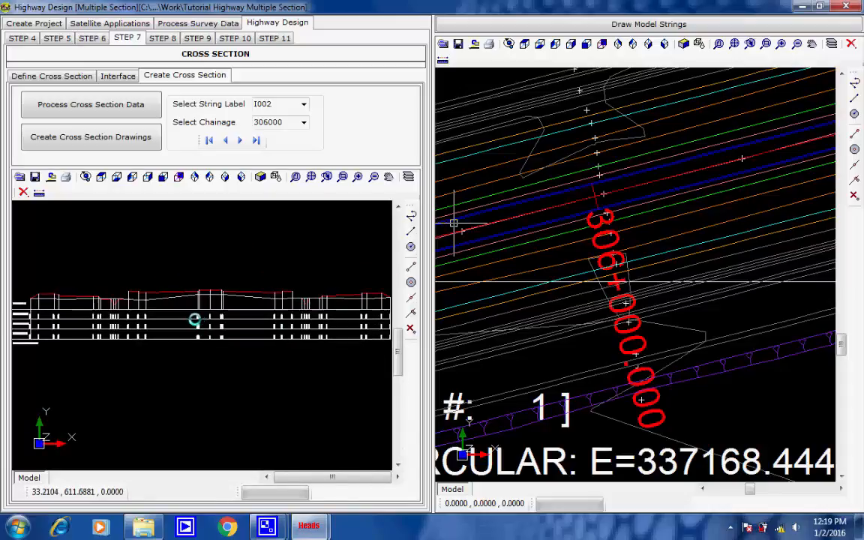
{"action": "scroll", "coordinate": [195, 321], "scroll_direction": "down", "scroll_amount": 1}
{"action": "scroll", "coordinate": [194, 320], "scroll_direction": "up", "scroll_amount": 1}
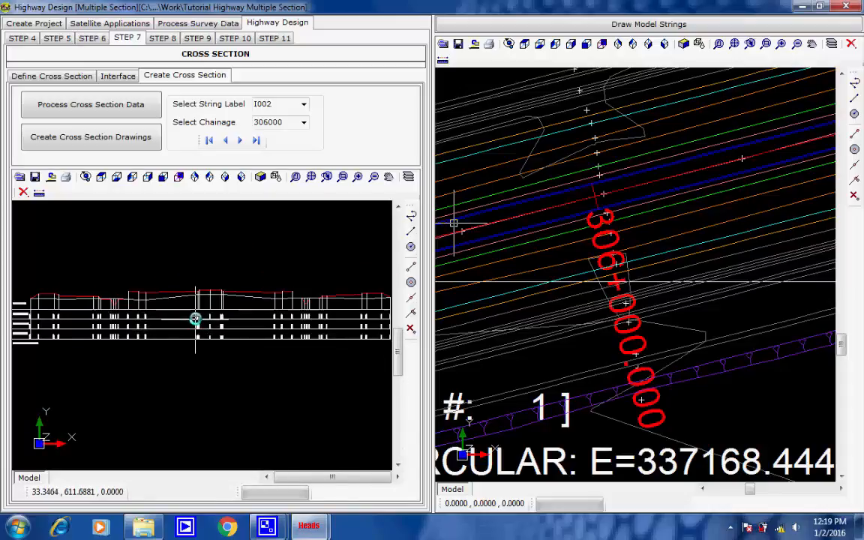
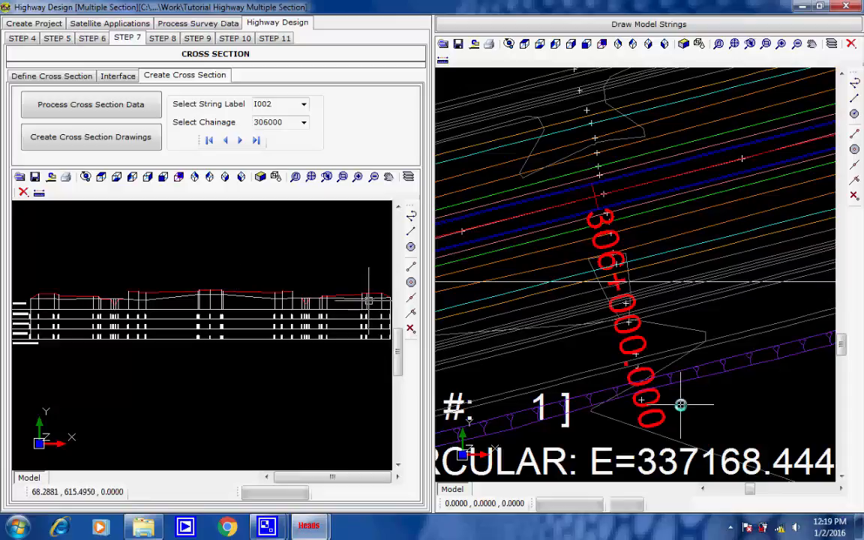
- Follow the highway in the model strings plan past IP 3 and examine the strings around chainage 306+900
{"action": "scroll", "coordinate": [678, 364], "scroll_direction": "down", "scroll_amount": 2}
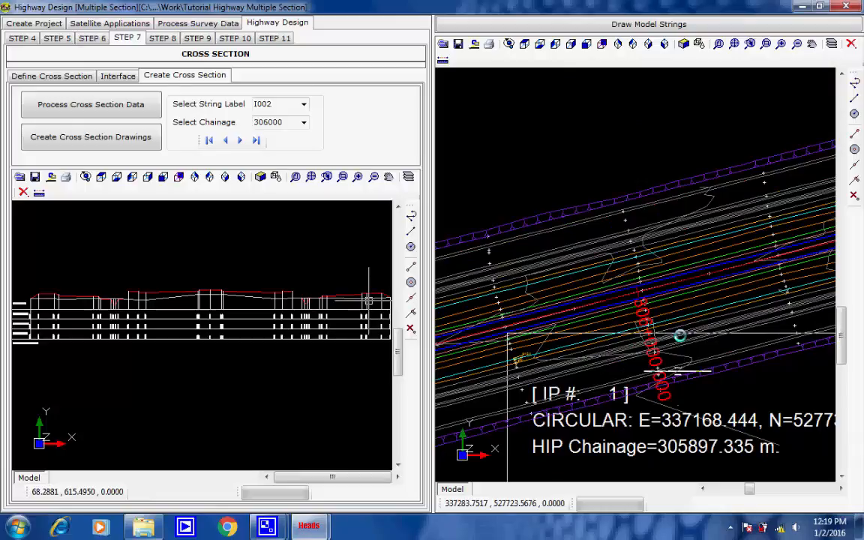
{"action": "scroll", "coordinate": [678, 362], "scroll_direction": "down", "scroll_amount": 4}
{"action": "middle_click_drag", "start_coordinate": [592, 367], "coordinate": [540, 383]}
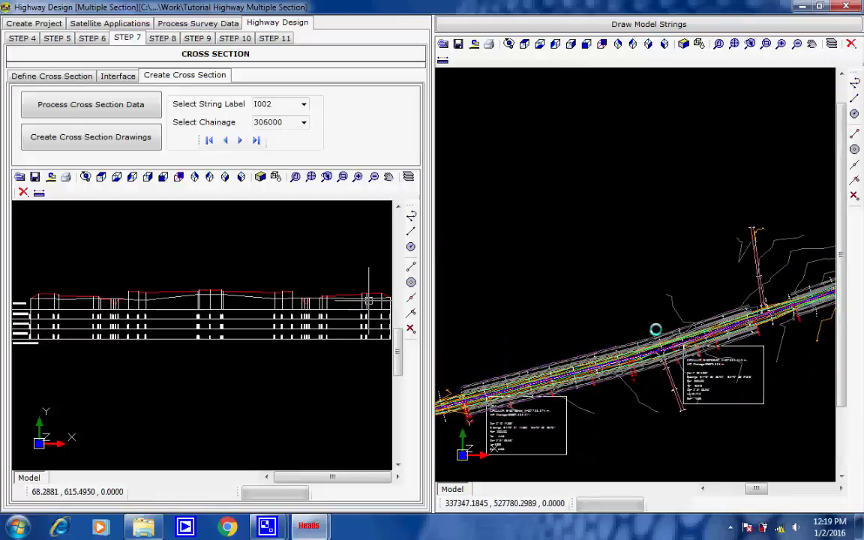
{"action": "scroll", "coordinate": [685, 327], "scroll_direction": "down", "scroll_amount": 3}
{"action": "scroll", "coordinate": [497, 367], "scroll_direction": "down", "scroll_amount": 1}
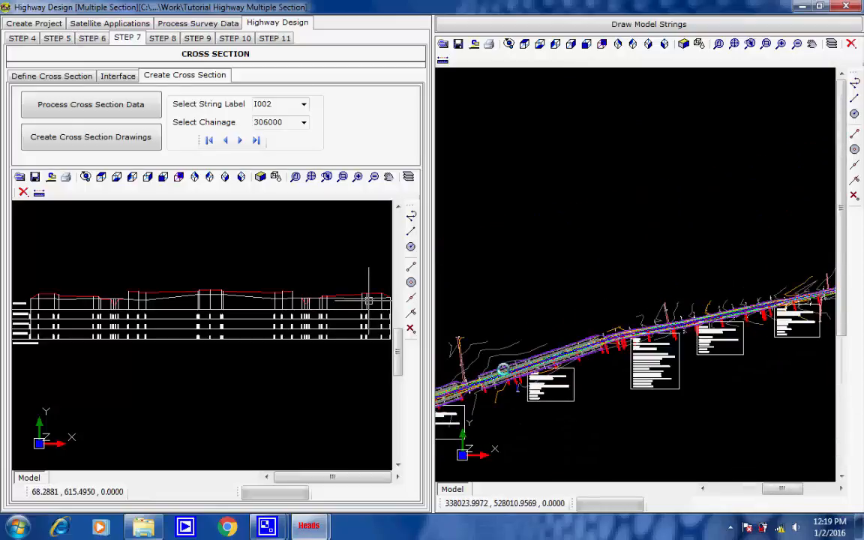
{"action": "scroll", "coordinate": [487, 372], "scroll_direction": "up", "scroll_amount": 5}
{"action": "scroll", "coordinate": [486, 372], "scroll_direction": "up", "scroll_amount": 6}
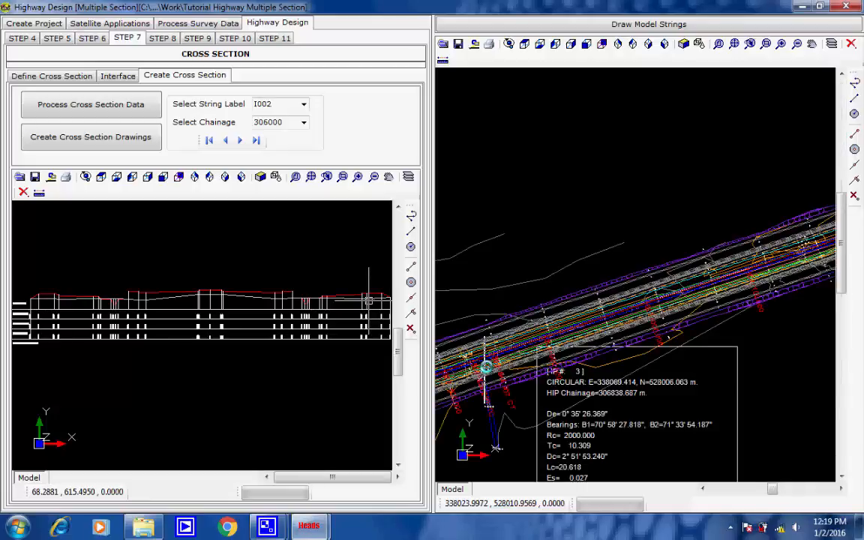
{"action": "middle_click_drag", "start_coordinate": [524, 326], "coordinate": [534, 280]}
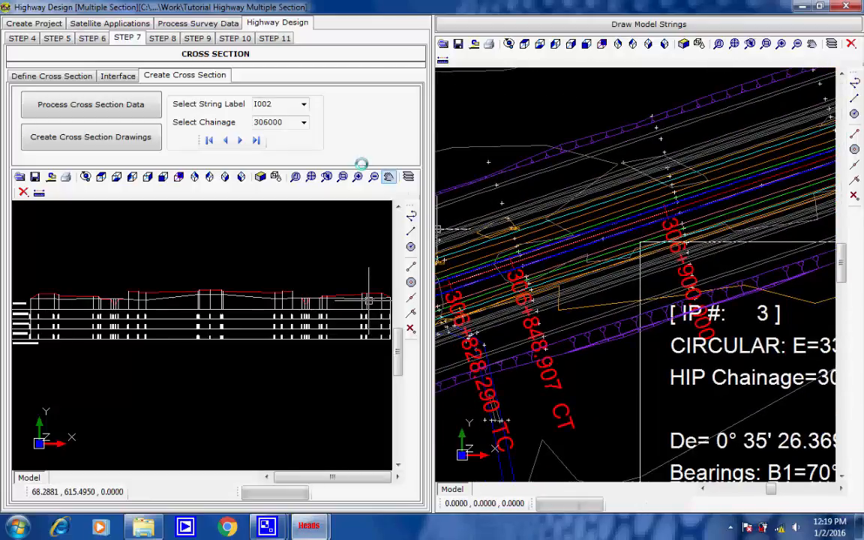
- Display the cross section drawing at chainage 306900 and examine its chainage label, level table and full profile
{"action": "left_click", "coordinate": [302, 122]}
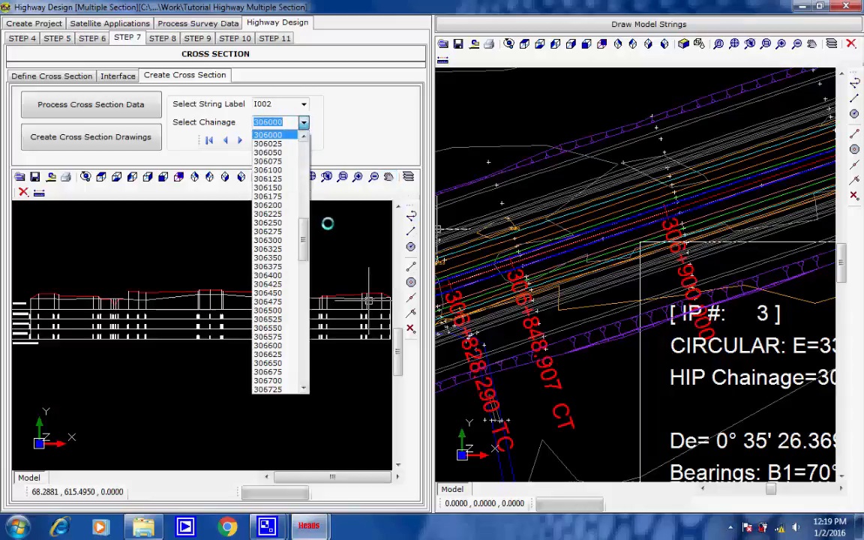
{"action": "left_click_drag", "start_coordinate": [304, 237], "coordinate": [304, 258]}
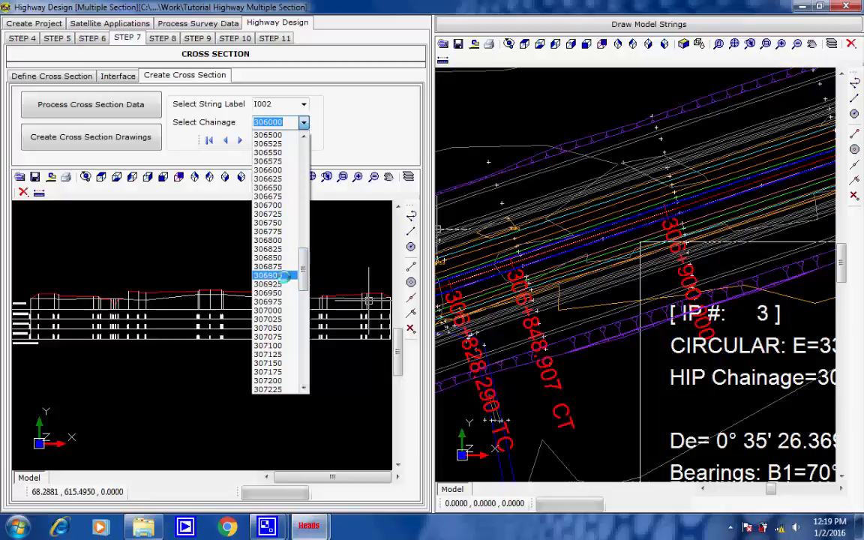
{"action": "left_click", "coordinate": [280, 275]}
{"action": "scroll", "coordinate": [150, 354], "scroll_direction": "up", "scroll_amount": 6}
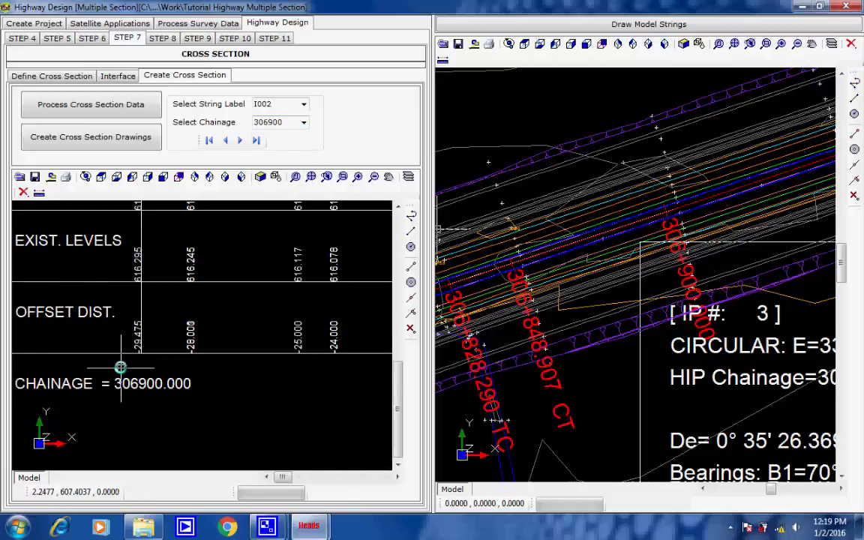
{"action": "scroll", "coordinate": [119, 362], "scroll_direction": "up", "scroll_amount": 2}
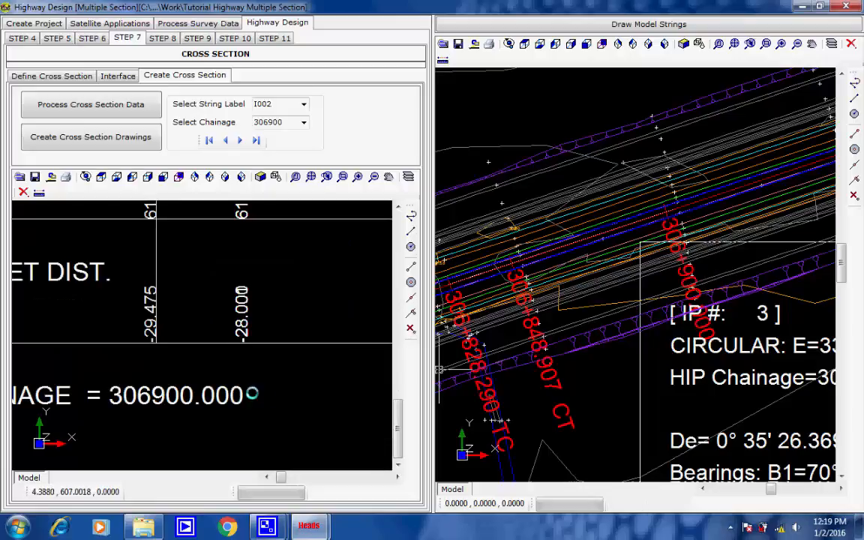
{"action": "scroll", "coordinate": [217, 411], "scroll_direction": "down", "scroll_amount": 5}
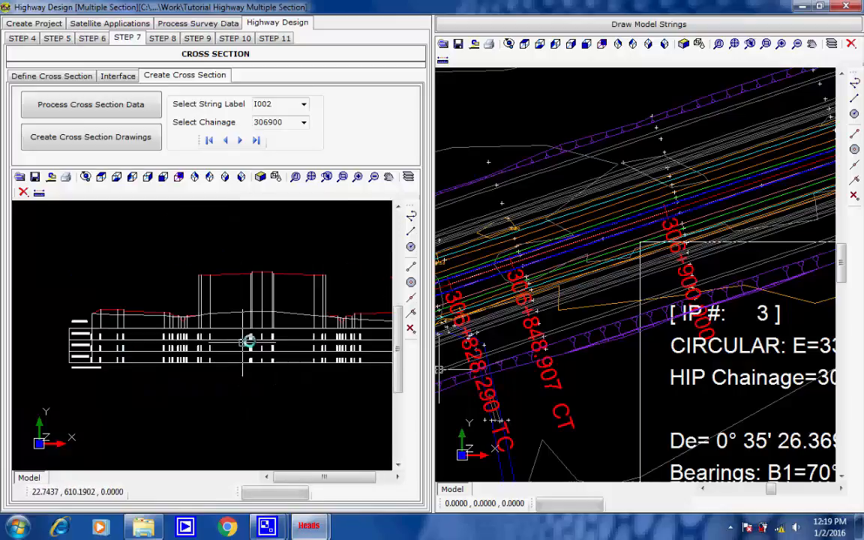
{"action": "middle_click_drag", "start_coordinate": [247, 339], "coordinate": [195, 341]}
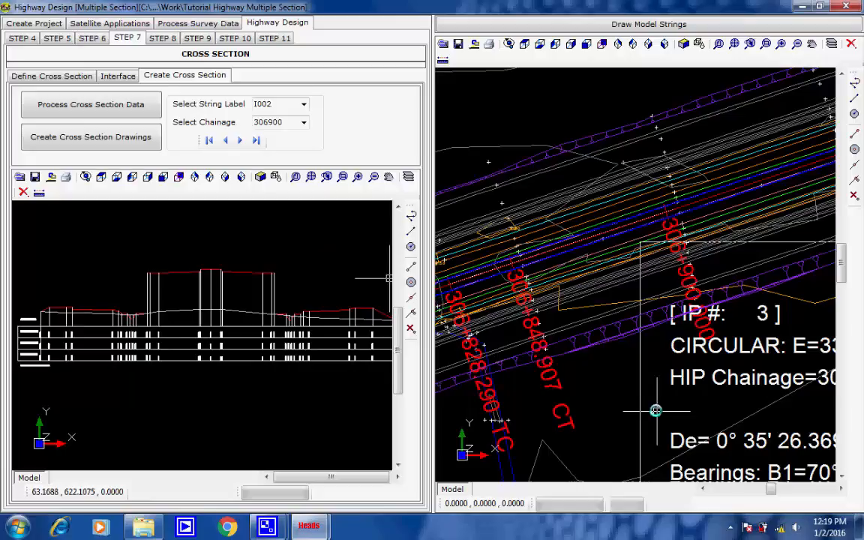
- Show the full extent of the highway in the model strings plan
{"action": "scroll", "coordinate": [616, 378], "scroll_direction": "down", "scroll_amount": 1}
{"action": "scroll", "coordinate": [613, 373], "scroll_direction": "down", "scroll_amount": 2}
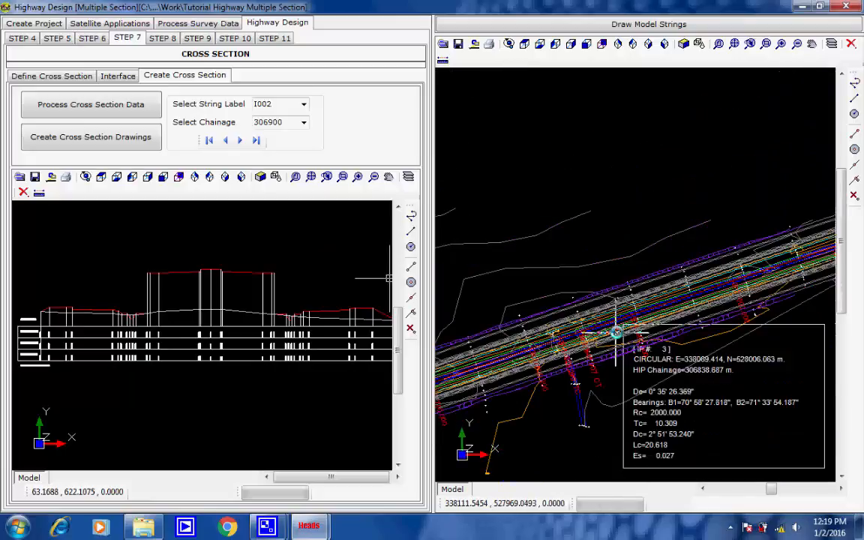
{"action": "scroll", "coordinate": [656, 290], "scroll_direction": "down", "scroll_amount": 3}
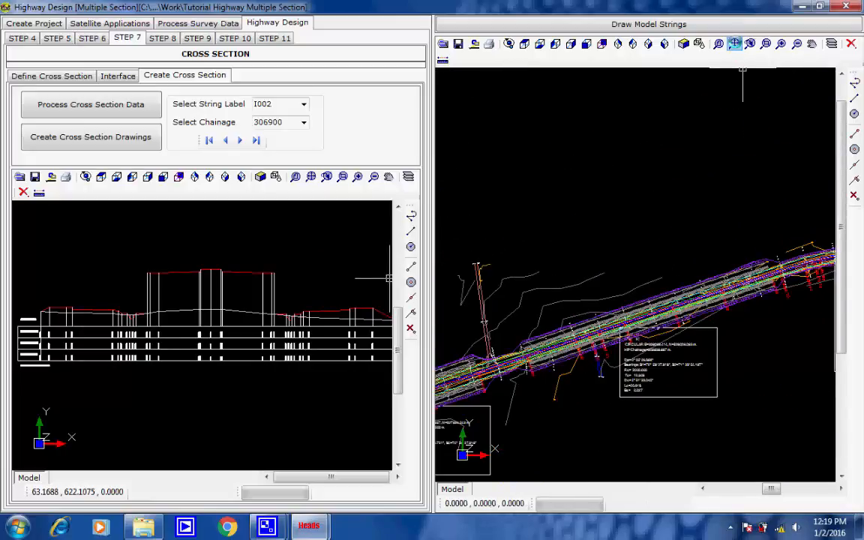
{"action": "left_click", "coordinate": [735, 44]}
- Open the pavement layers design stage and examine the carriageway entries for the first two chainage ranges in its data
{"action": "left_click", "coordinate": [173, 38]}
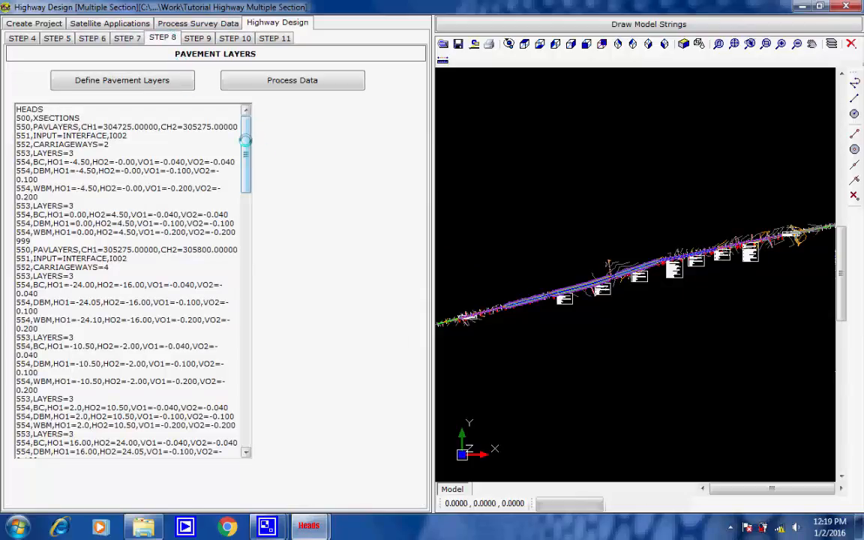
{"action": "mouse_move", "coordinate": [242, 150]}
{"action": "left_mouse_down"}
{"action": "mouse_move", "coordinate": [242, 418]}
{"action": "mouse_move", "coordinate": [241, 145]}
{"action": "left_mouse_up"}
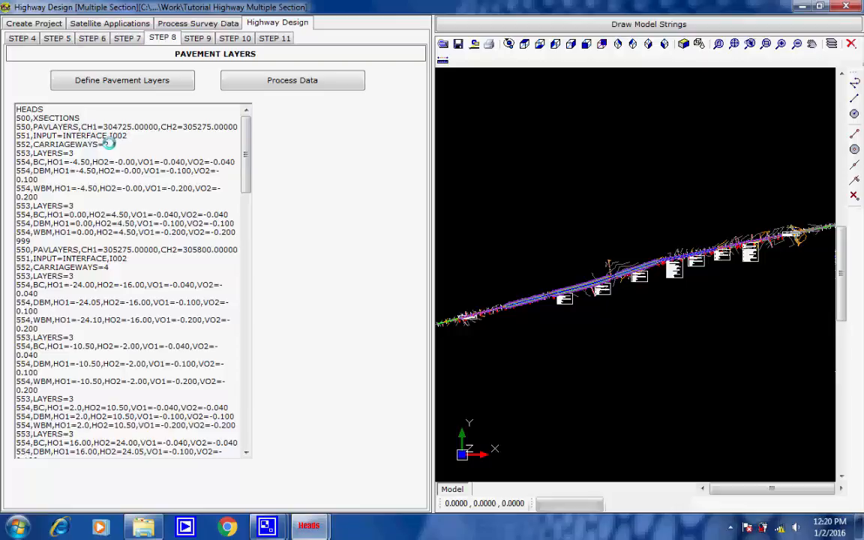
{"action": "left_click_drag", "start_coordinate": [108, 143], "coordinate": [60, 144]}
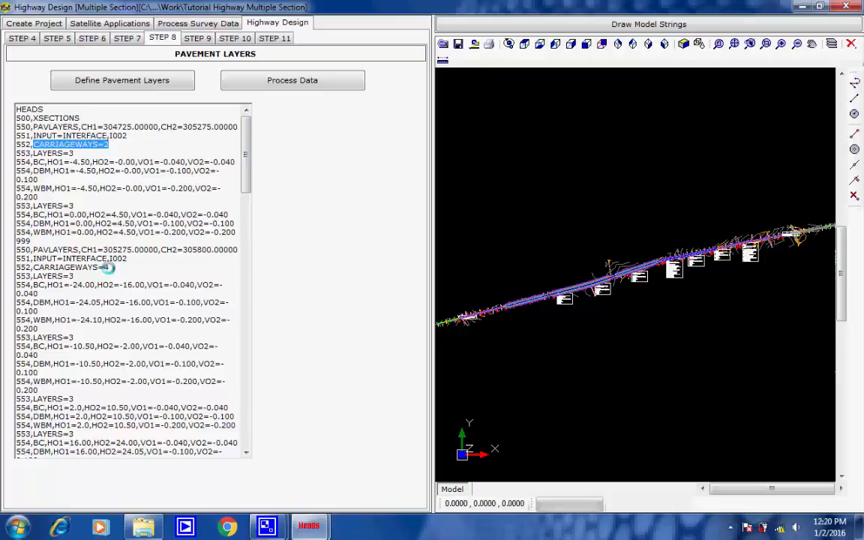
{"action": "left_click_drag", "start_coordinate": [108, 267], "coordinate": [34, 267]}
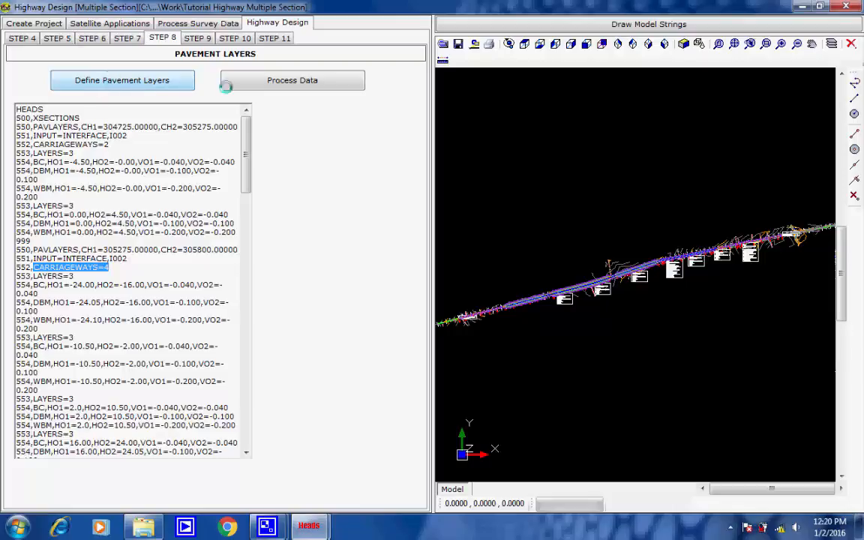
- Process the pavement layers data through the Develop XSections run and finish it
{"action": "left_click", "coordinate": [275, 79]}
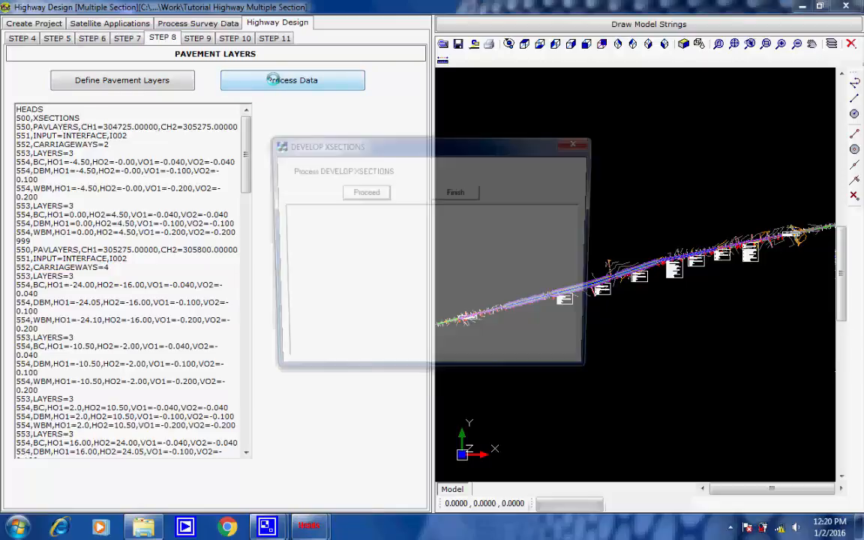
{"action": "left_click", "coordinate": [359, 192]}
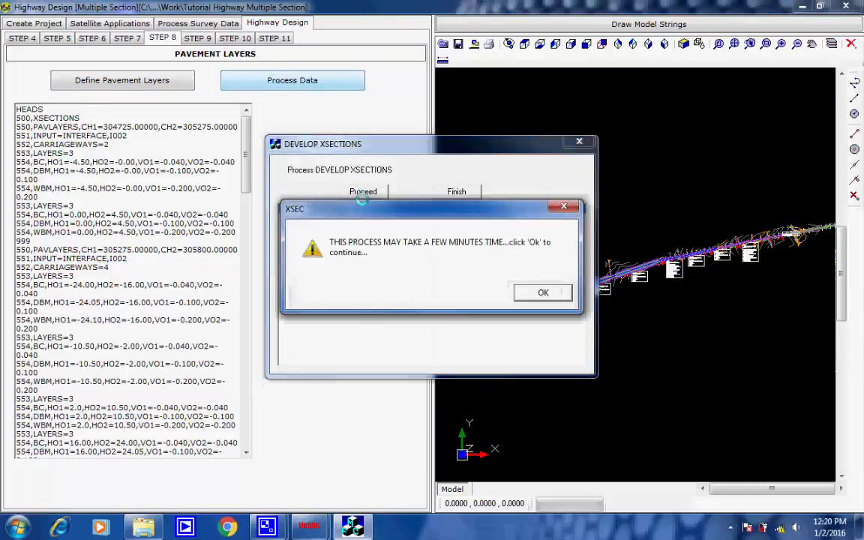
{"action": "left_click", "coordinate": [537, 292]}
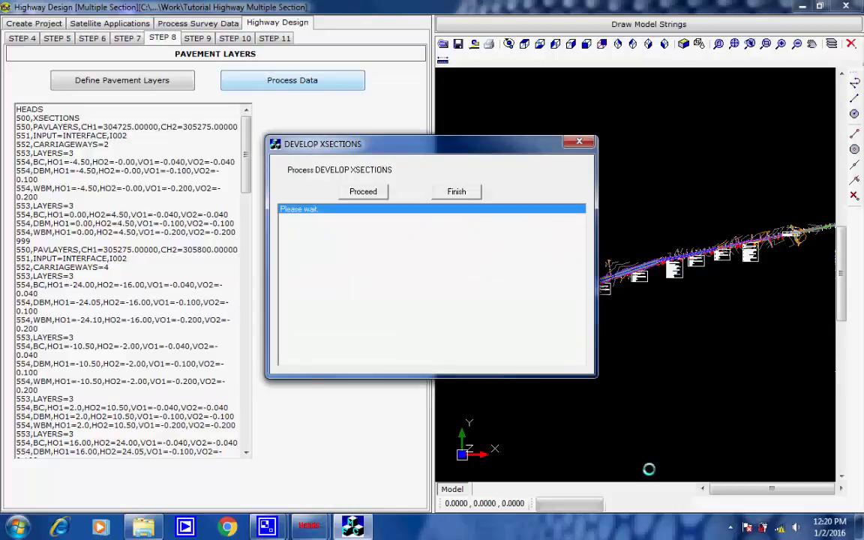
{"action": "left_click", "coordinate": [730, 528]}
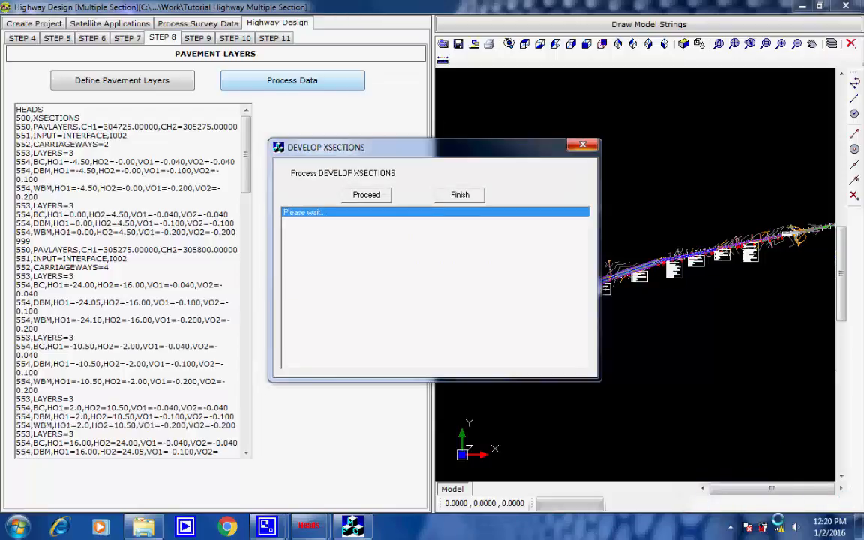
{"action": "left_click", "coordinate": [732, 529]}
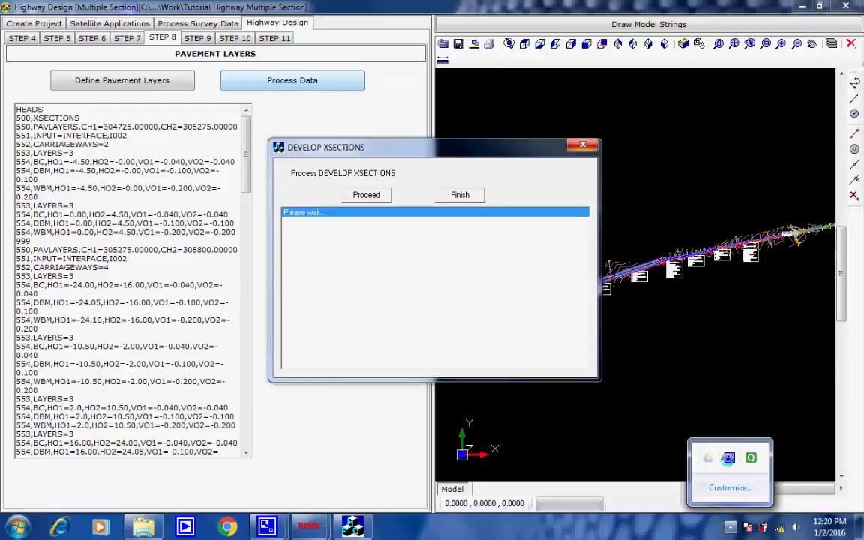
{"action": "left_click", "coordinate": [728, 458]}
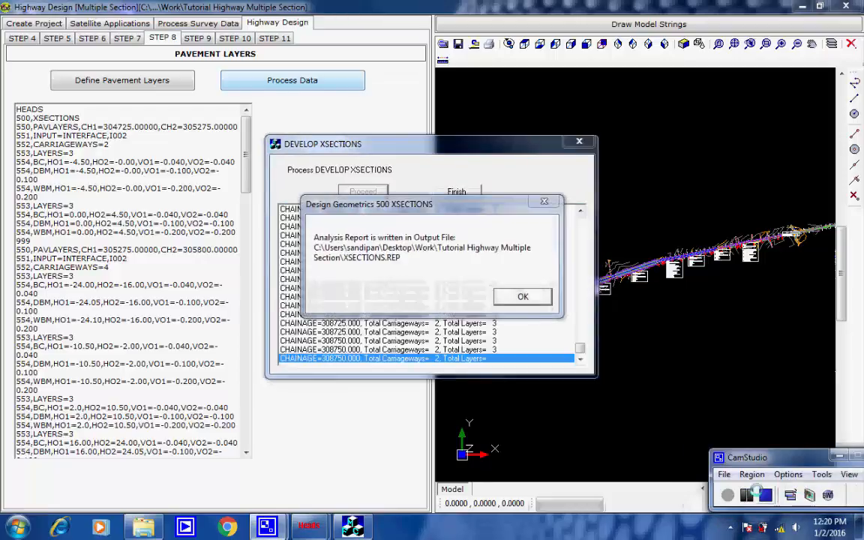
{"action": "left_click", "coordinate": [529, 293]}
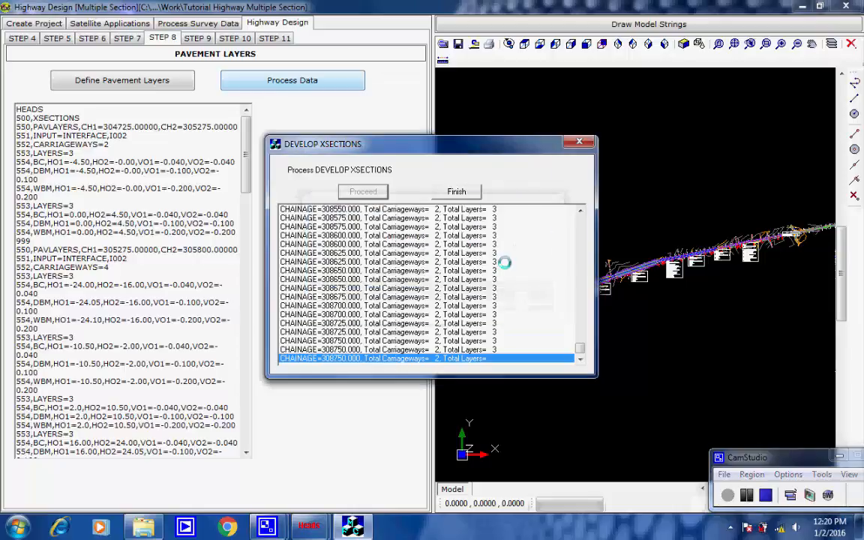
{"action": "left_click", "coordinate": [464, 191]}
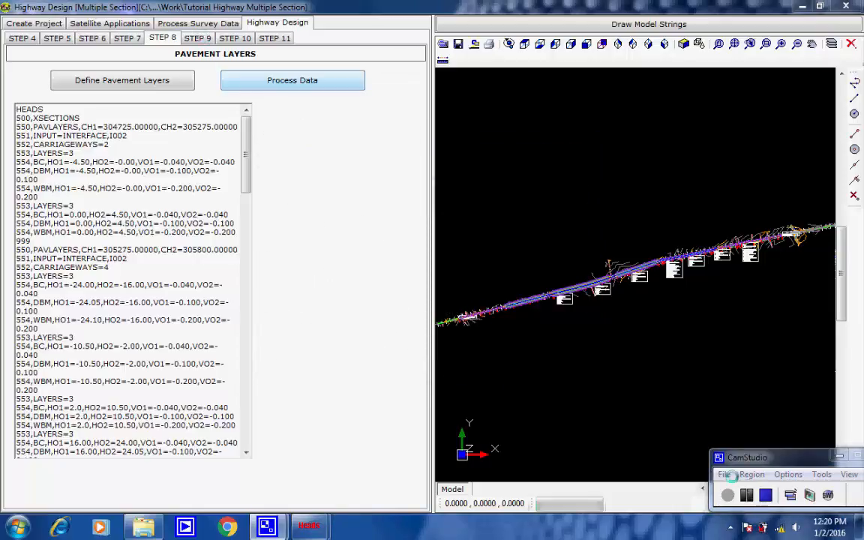
- Open the volume design stage, process its earthwork and mass haul data, and finish the run
{"action": "left_click", "coordinate": [198, 37]}
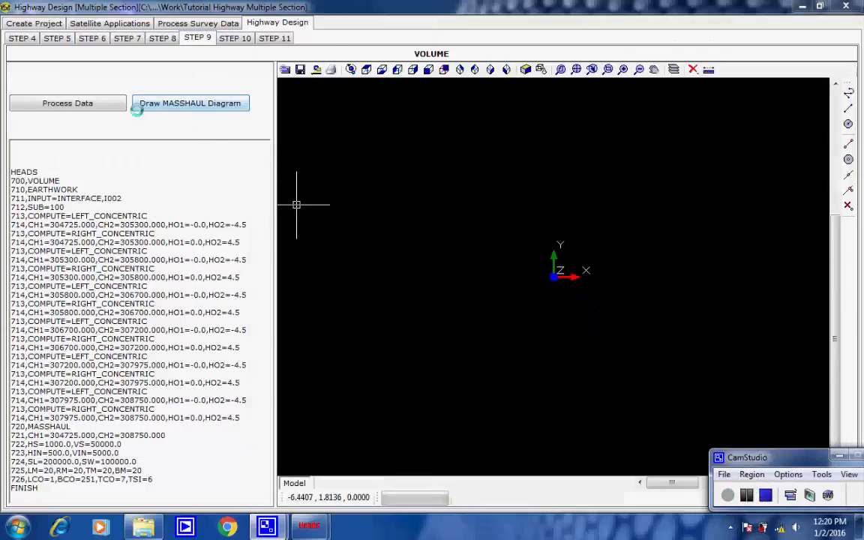
{"action": "left_click", "coordinate": [94, 103]}
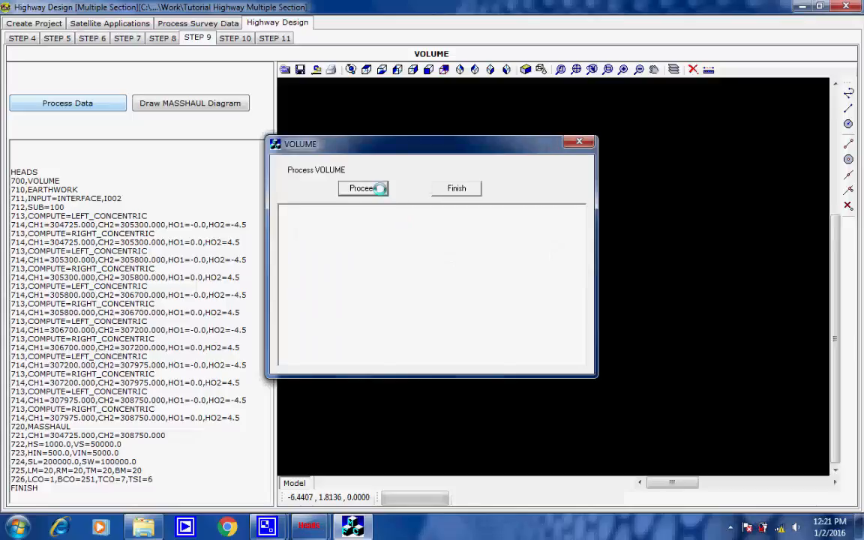
{"action": "left_click", "coordinate": [377, 189]}
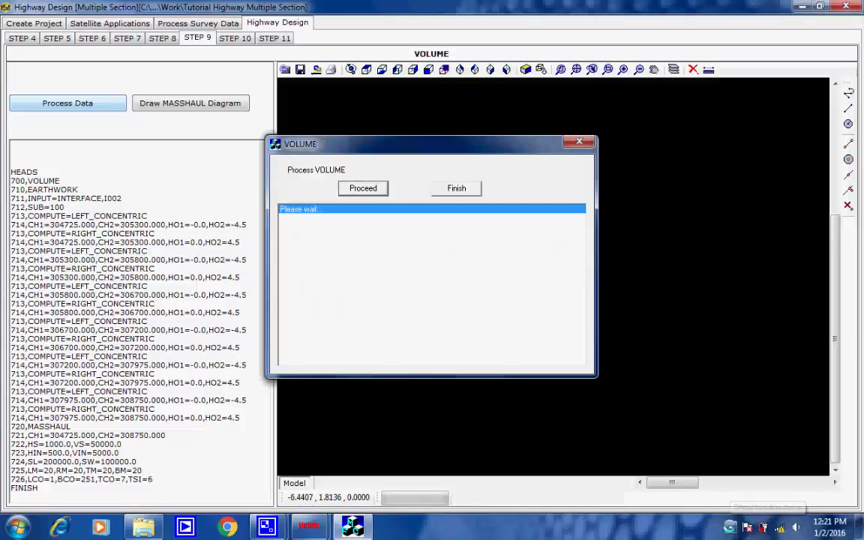
{"action": "left_click", "coordinate": [730, 528]}
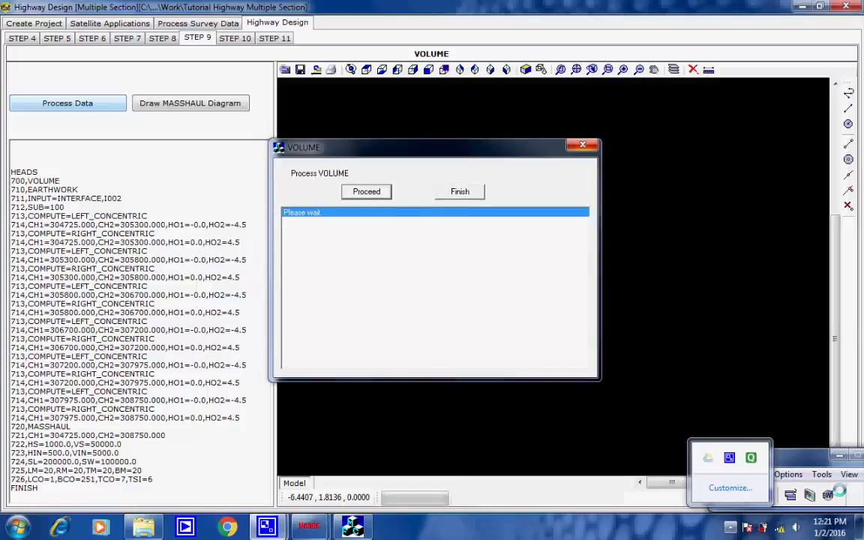
{"action": "left_click", "coordinate": [849, 493]}
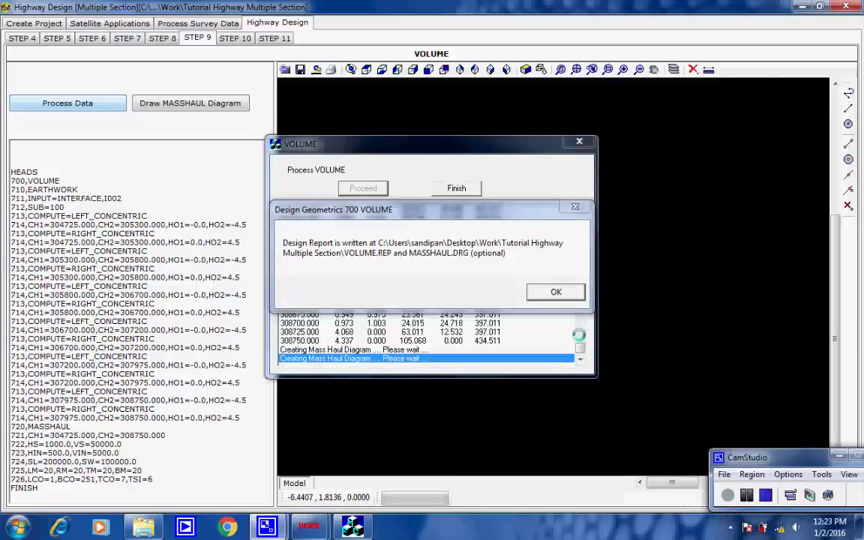
{"action": "left_click", "coordinate": [555, 291]}
{"action": "left_click", "coordinate": [454, 189]}
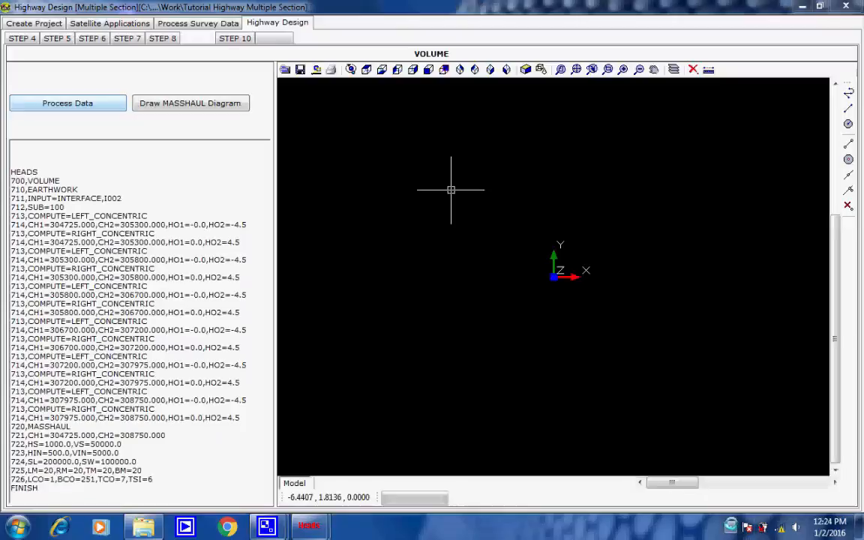
{"action": "left_click", "coordinate": [730, 528]}
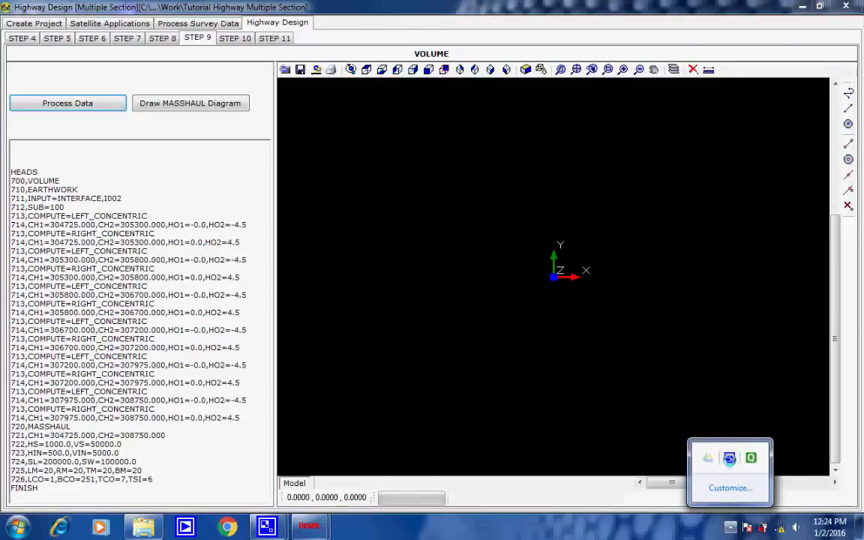
{"action": "left_click", "coordinate": [729, 458]}
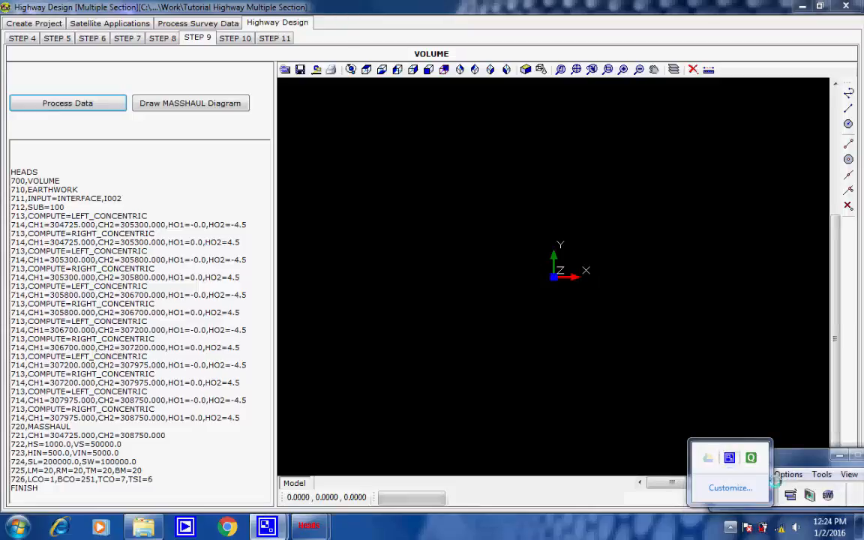
{"action": "left_click", "coordinate": [848, 493]}
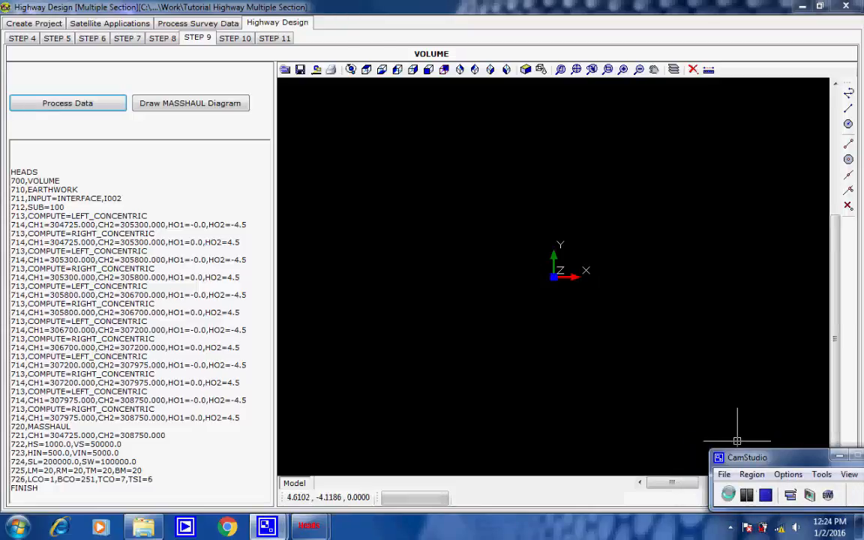
- Process the alignment schematics in the drawings stage to create the horizontal alignment drawing with the given settings
{"action": "left_click", "coordinate": [235, 37]}
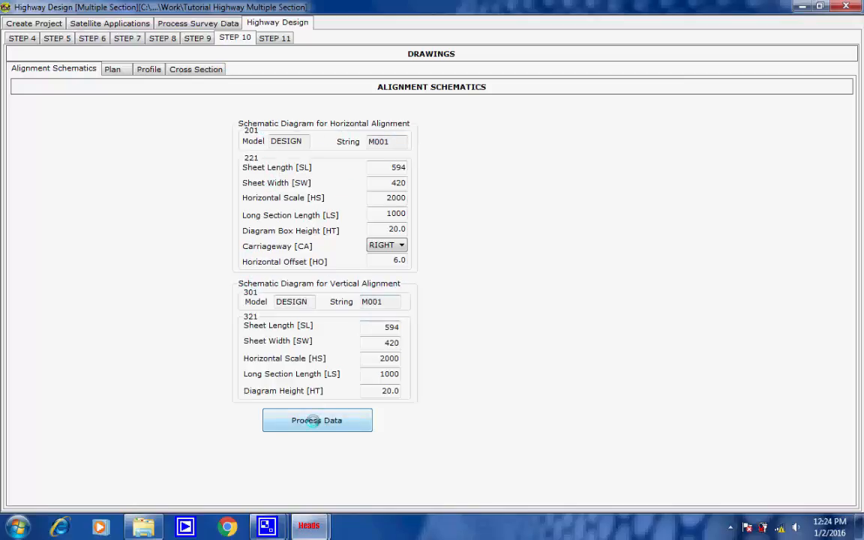
{"action": "left_click", "coordinate": [311, 420]}
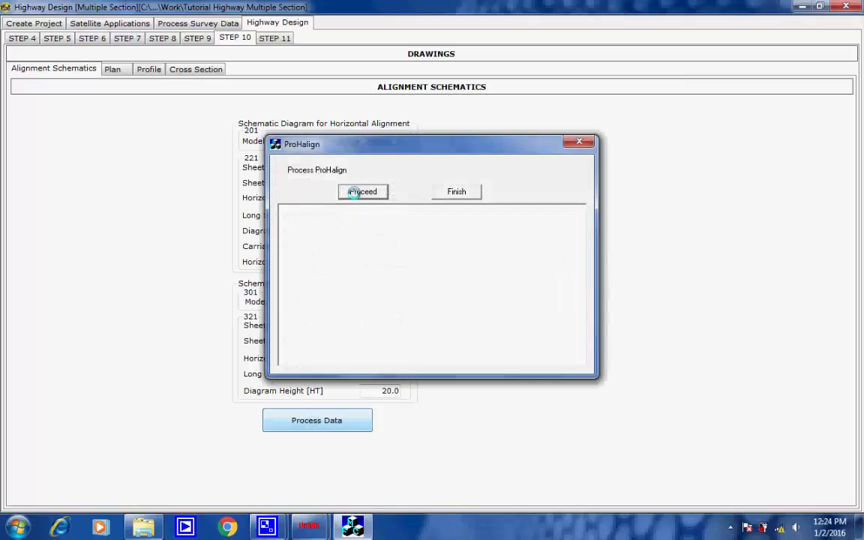
{"action": "left_click", "coordinate": [356, 192]}
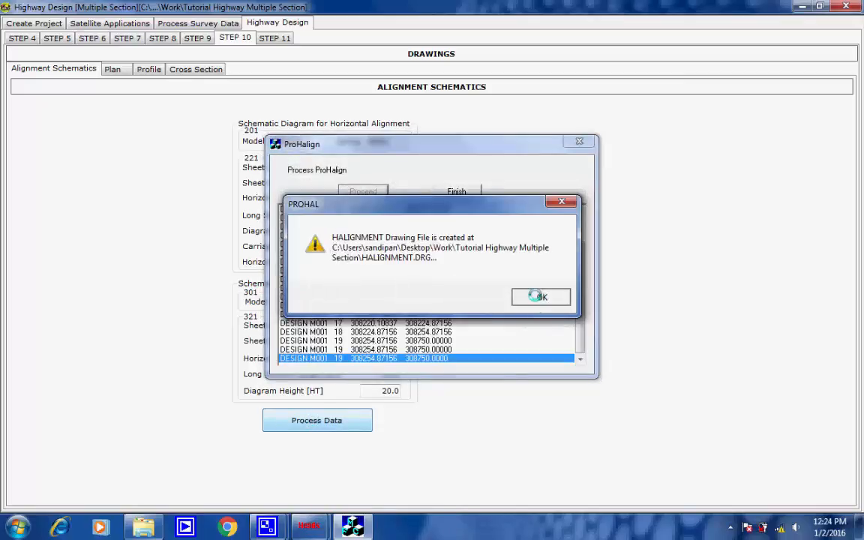
{"action": "left_click", "coordinate": [539, 296]}
{"action": "left_click", "coordinate": [460, 192]}
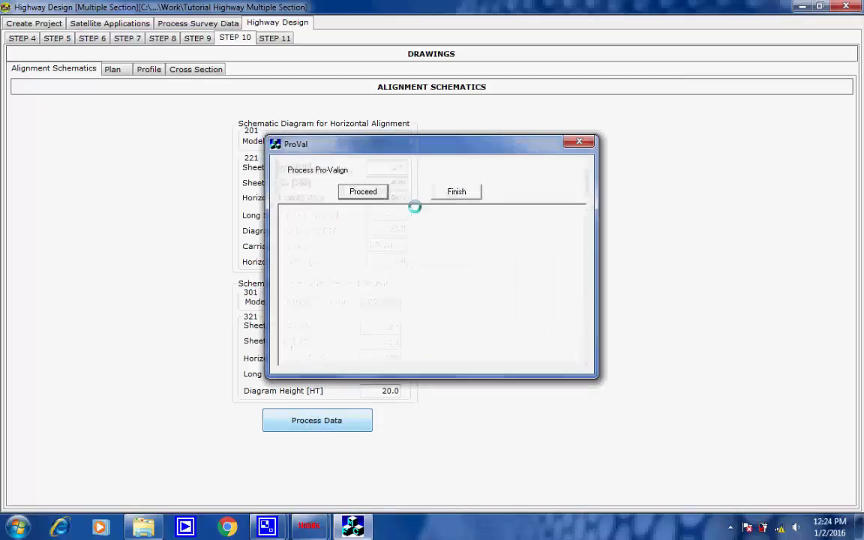
- Run the Pro-Valign process to create the vertical alignment schematic drawing and finish it
{"action": "left_click", "coordinate": [375, 192]}
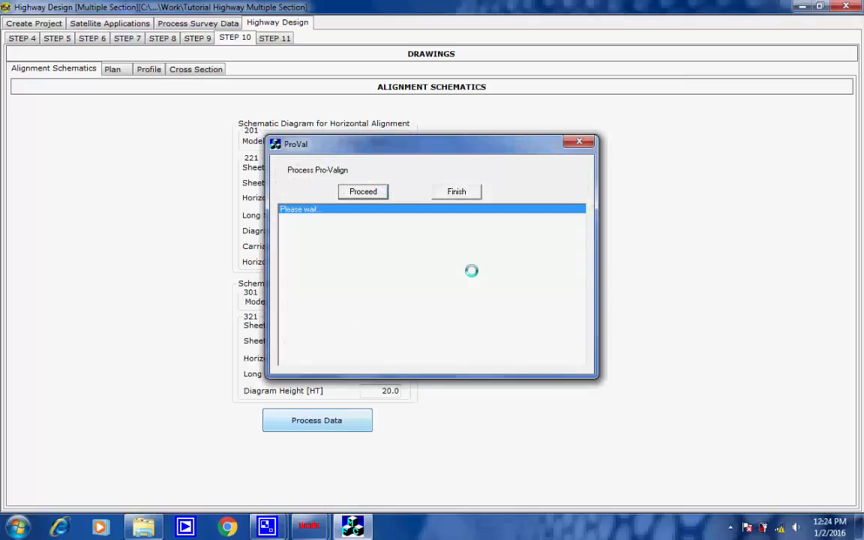
{"action": "left_click", "coordinate": [538, 295]}
{"action": "left_click", "coordinate": [460, 191]}
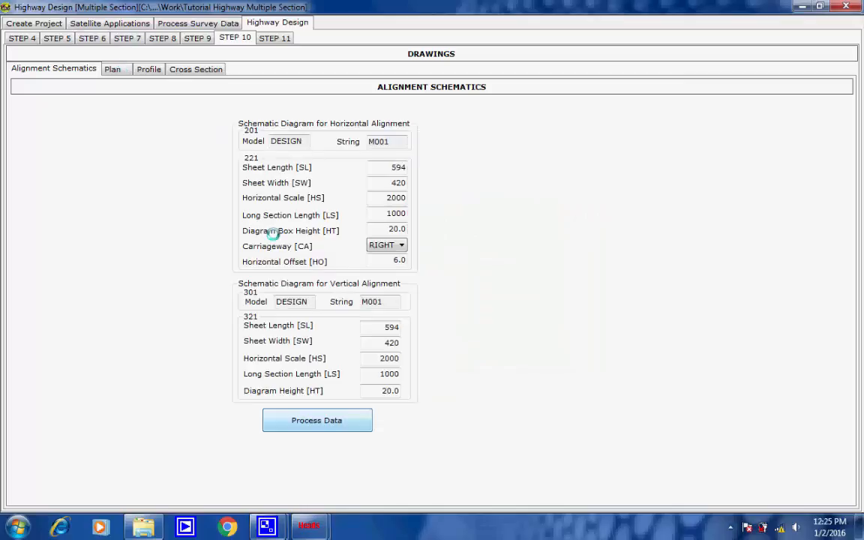
- Process the plan data in the drawings stage to create the plan drawing, and finish the run
{"action": "left_click", "coordinate": [729, 526]}
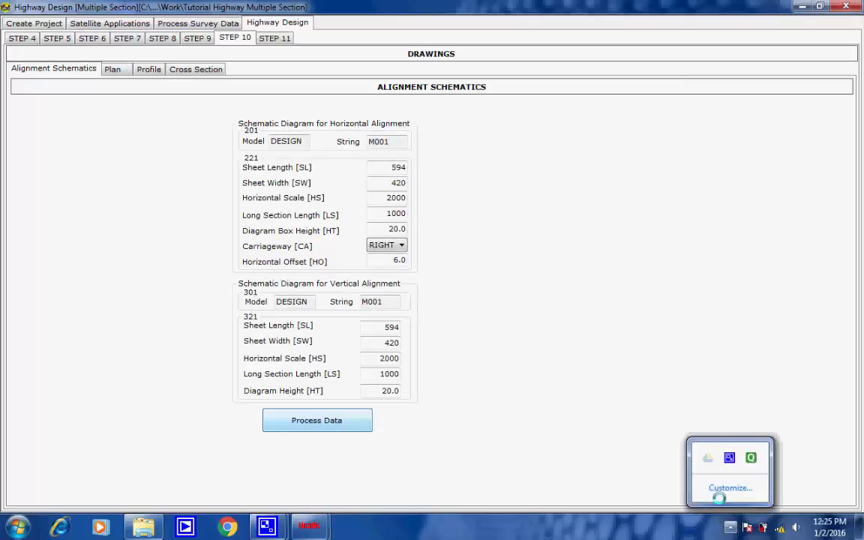
{"action": "left_click", "coordinate": [401, 440]}
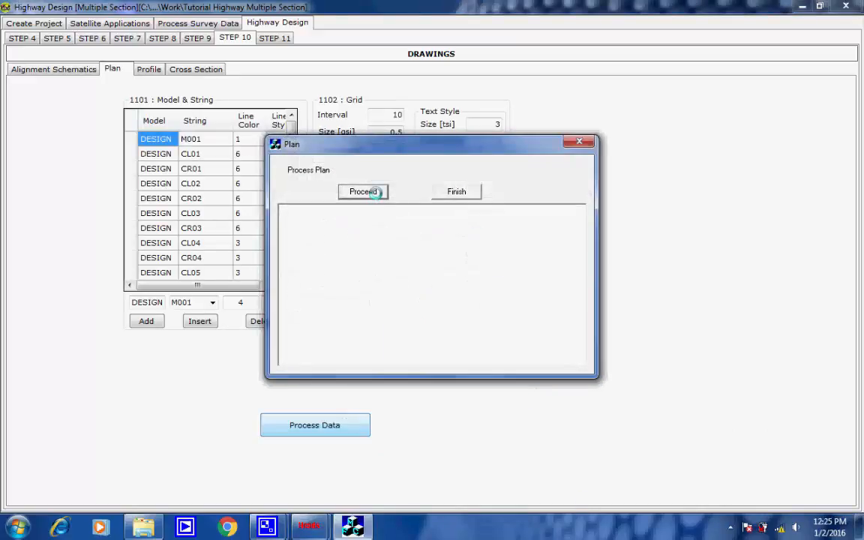
{"action": "left_click", "coordinate": [376, 192]}
{"action": "left_click", "coordinate": [730, 528]}
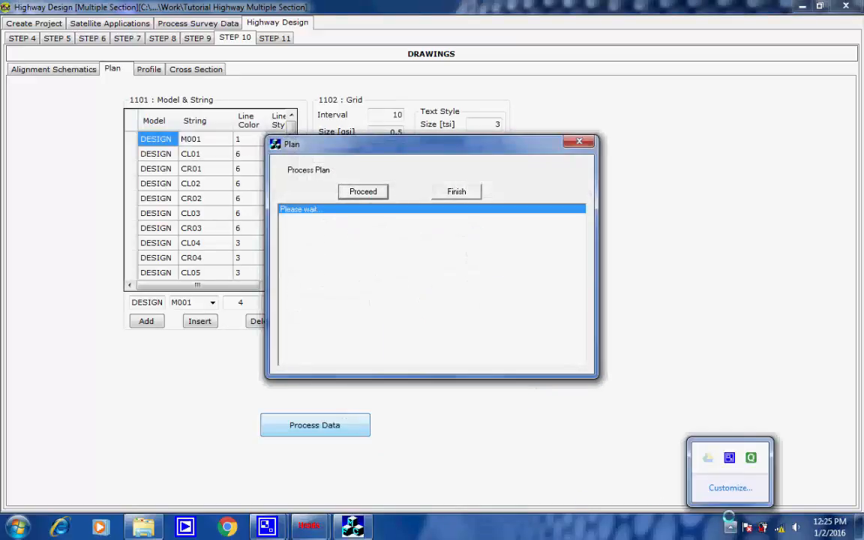
{"action": "left_click", "coordinate": [729, 457]}
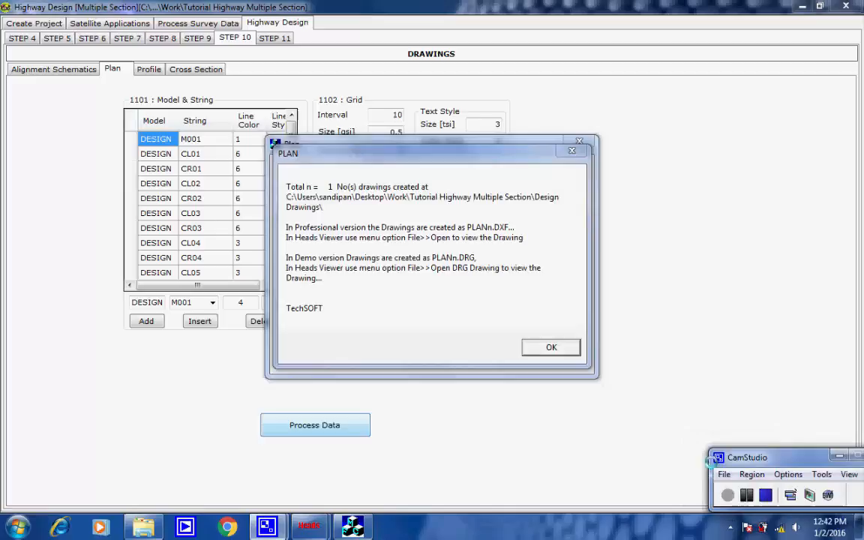
{"action": "left_click", "coordinate": [551, 347]}
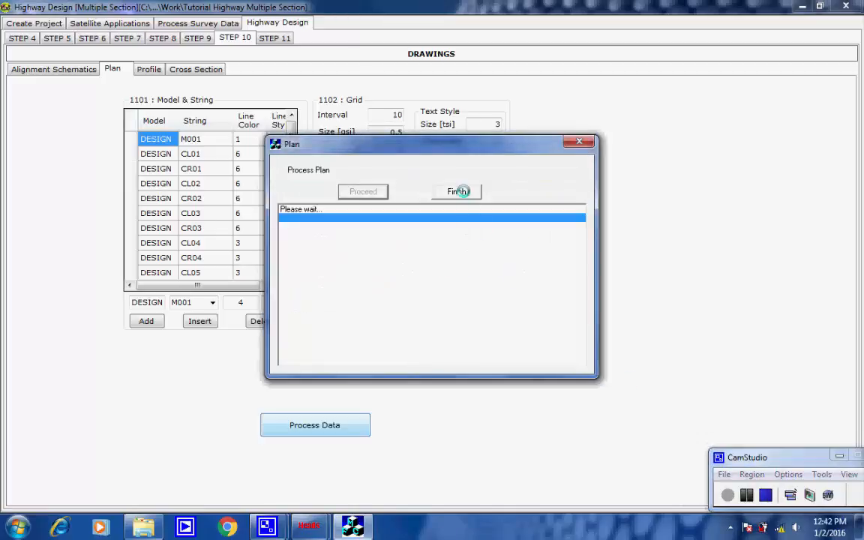
{"action": "left_click", "coordinate": [460, 191]}
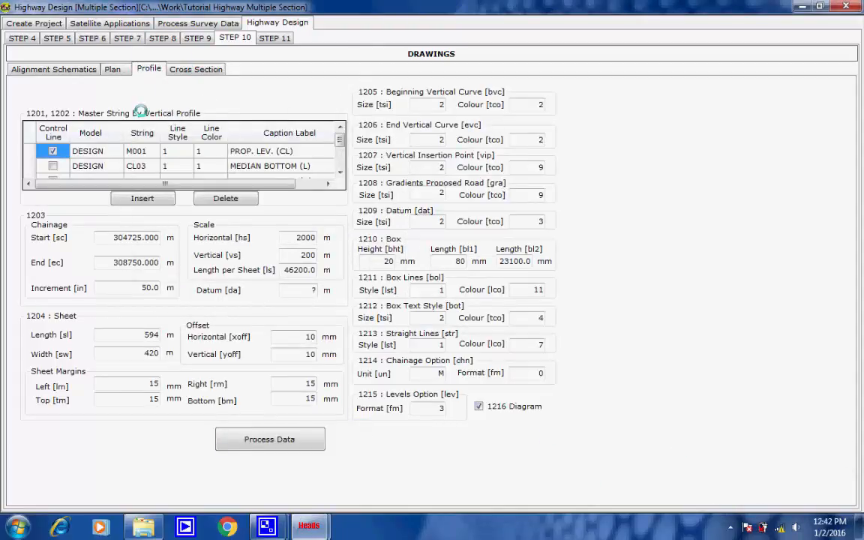
- Review the profile drawing's chainage range and increment, horizontal and vertical scales, and sheet length and width
{"action": "left_click", "coordinate": [114, 239]}
{"action": "left_click", "coordinate": [120, 262]}
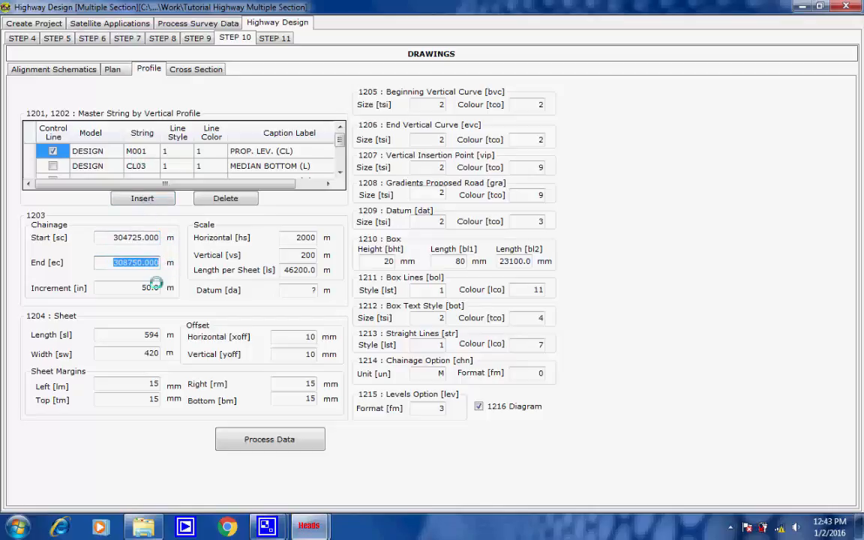
{"action": "left_click", "coordinate": [138, 287]}
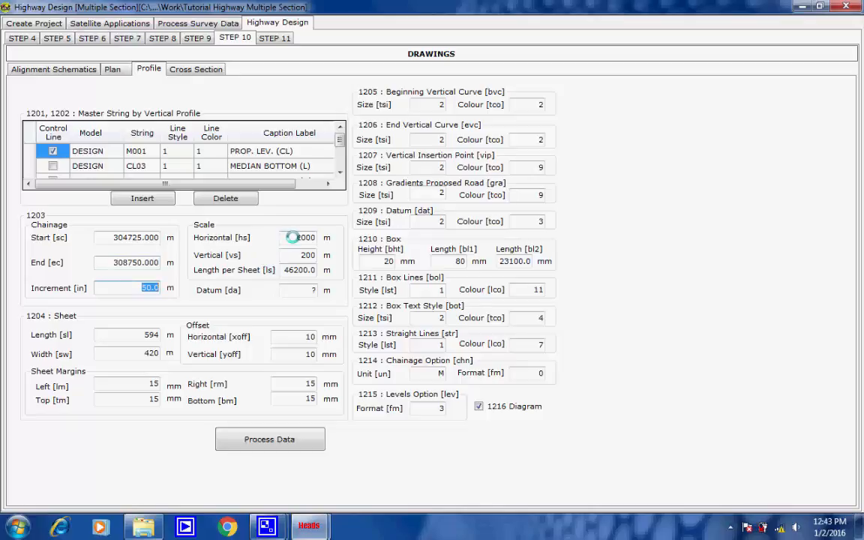
{"action": "left_click", "coordinate": [298, 237]}
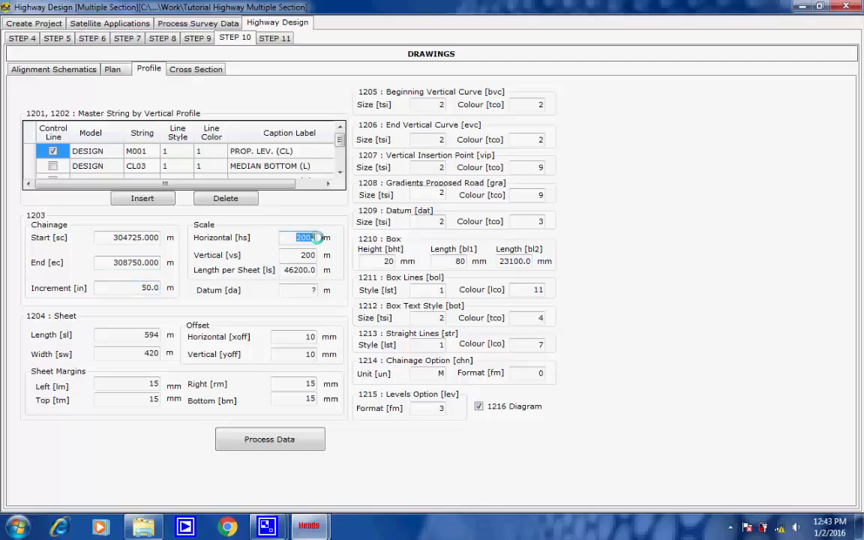
{"action": "left_click", "coordinate": [313, 254]}
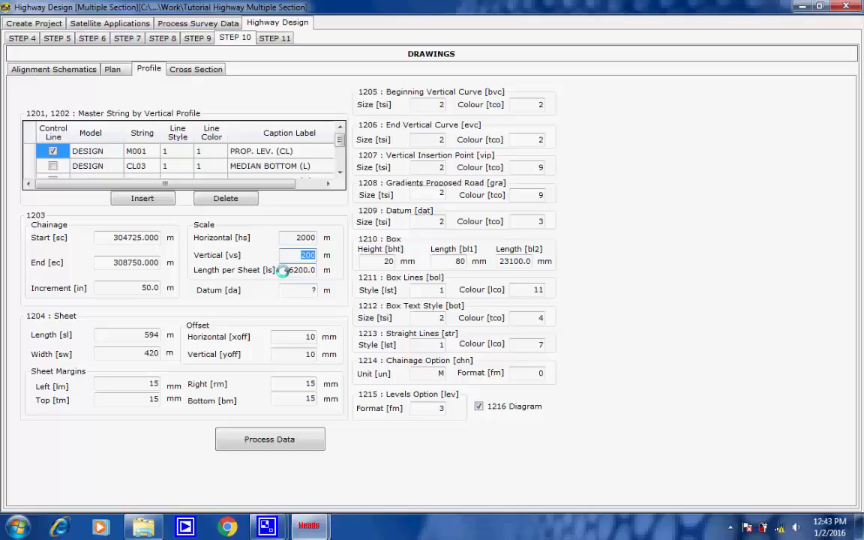
{"action": "left_click", "coordinate": [142, 334]}
{"action": "left_click", "coordinate": [146, 354]}
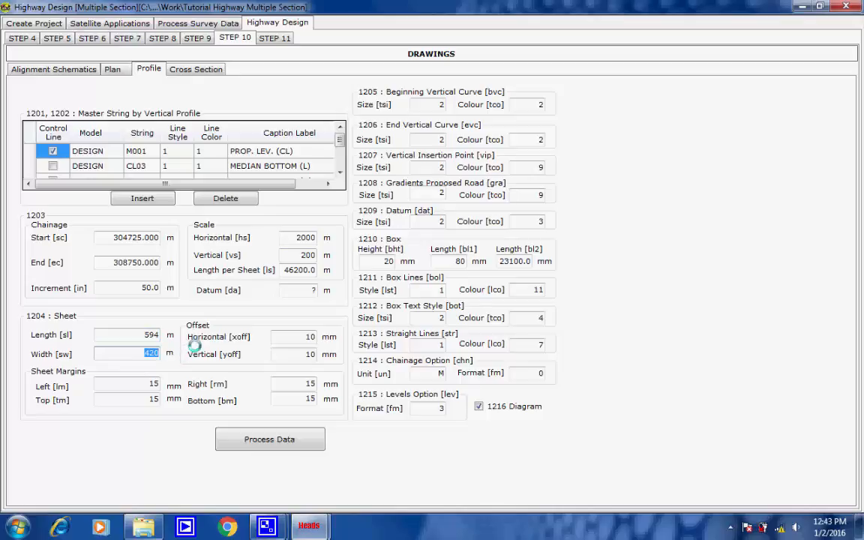
- Set the profile drawing's length per sheet to 1000.0 m
{"action": "left_click_drag", "start_coordinate": [298, 270], "coordinate": [267, 273]}
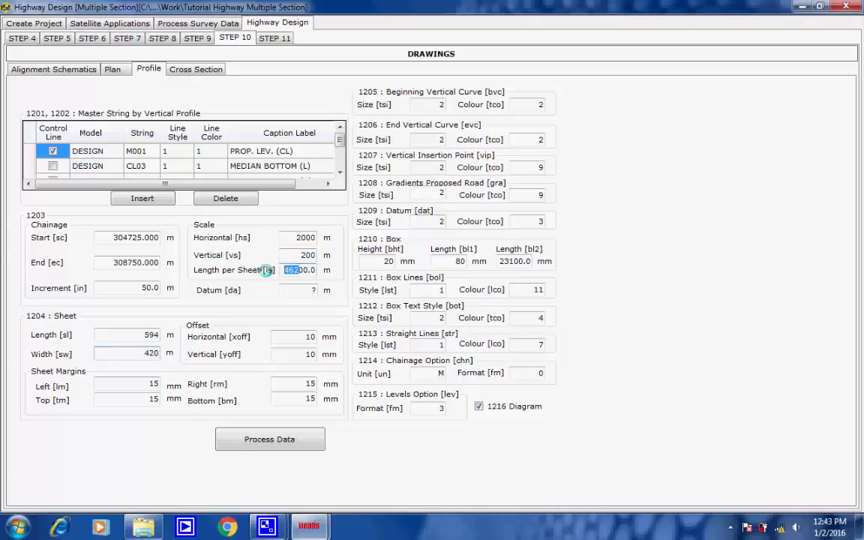
{"action": "type", "text": "10"}
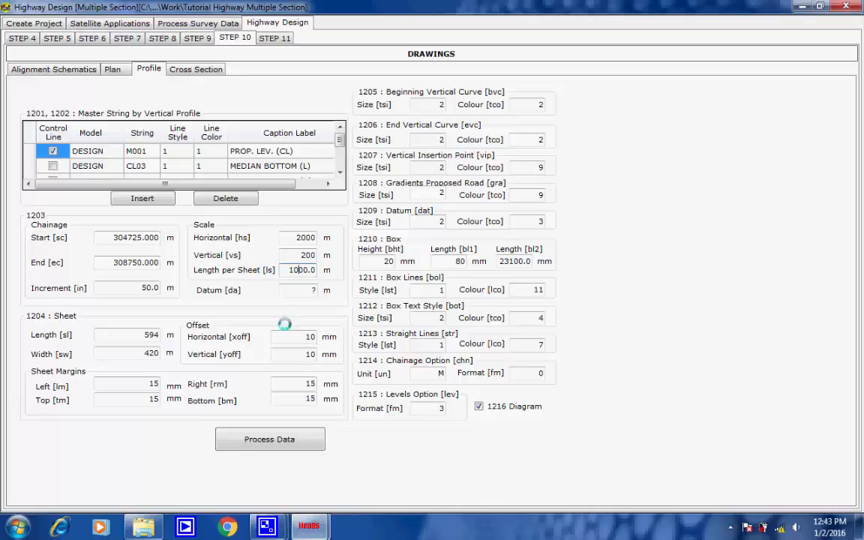
{"action": "left_click_drag", "start_coordinate": [294, 272], "coordinate": [327, 273]}
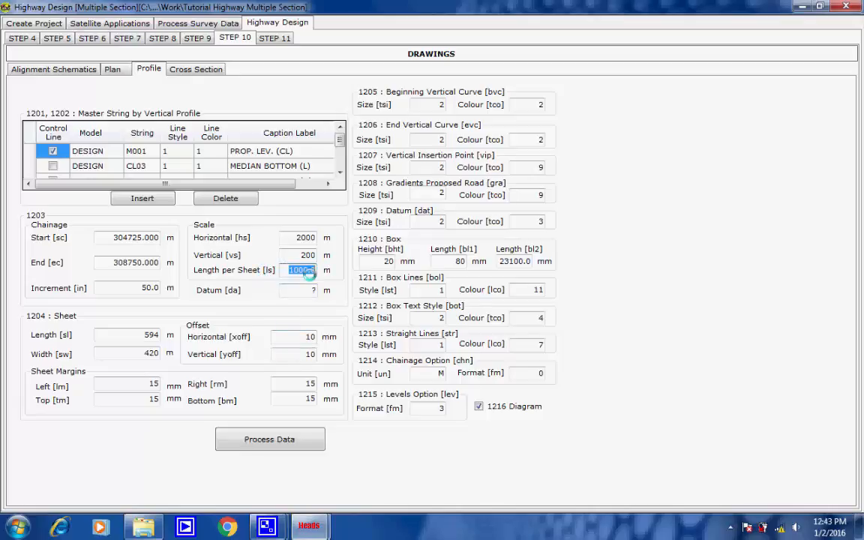
{"action": "left_click", "coordinate": [305, 274]}
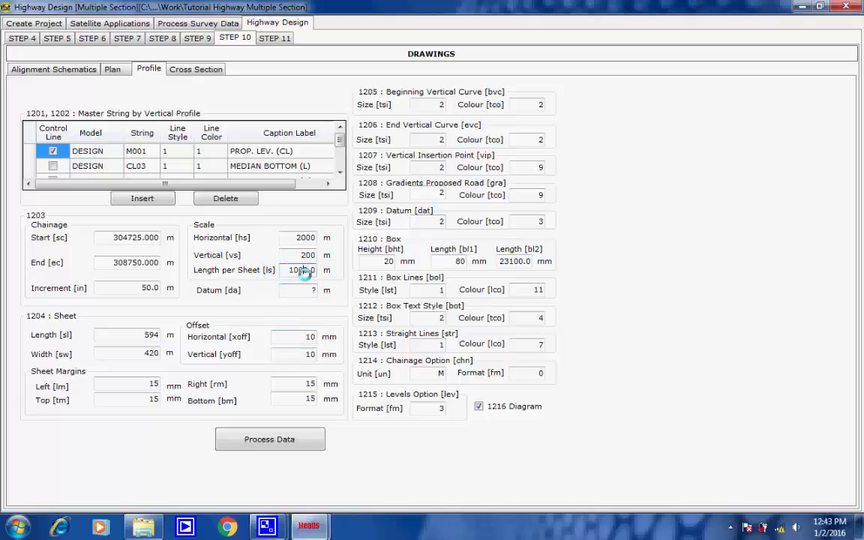
- Process the profile data to create the longitudinal section drawing, and finish the run
{"action": "left_click", "coordinate": [257, 441]}
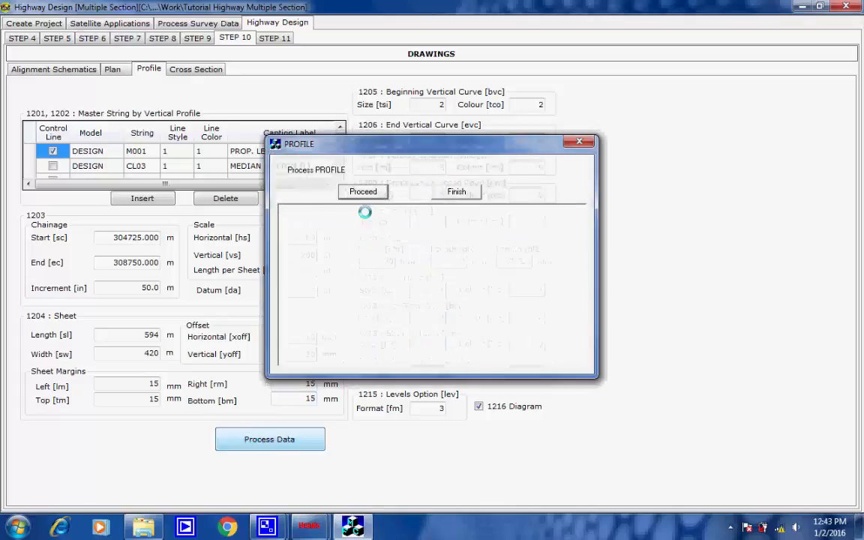
{"action": "left_click", "coordinate": [362, 193]}
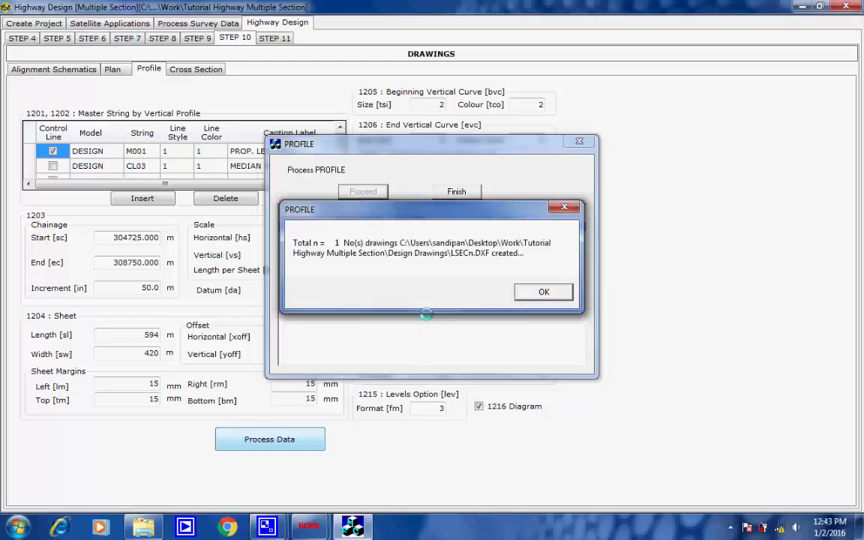
{"action": "left_click", "coordinate": [542, 292]}
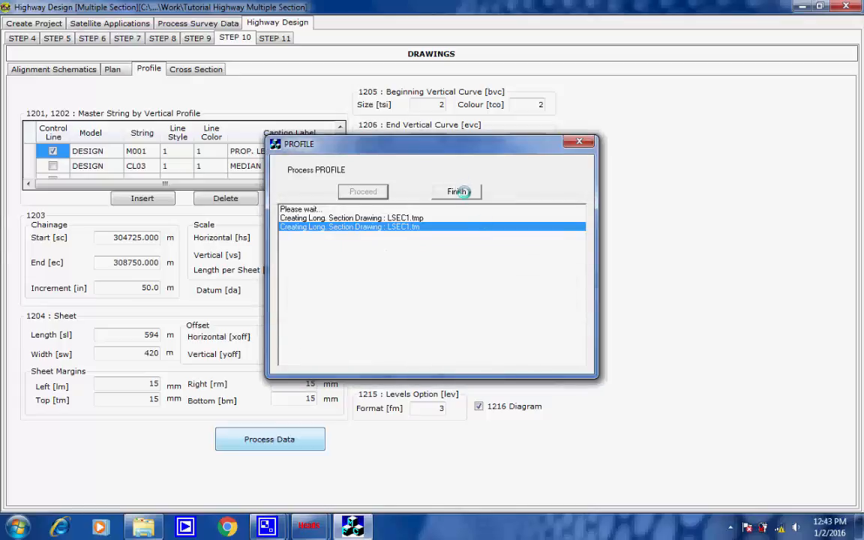
{"action": "left_click", "coordinate": [460, 192]}
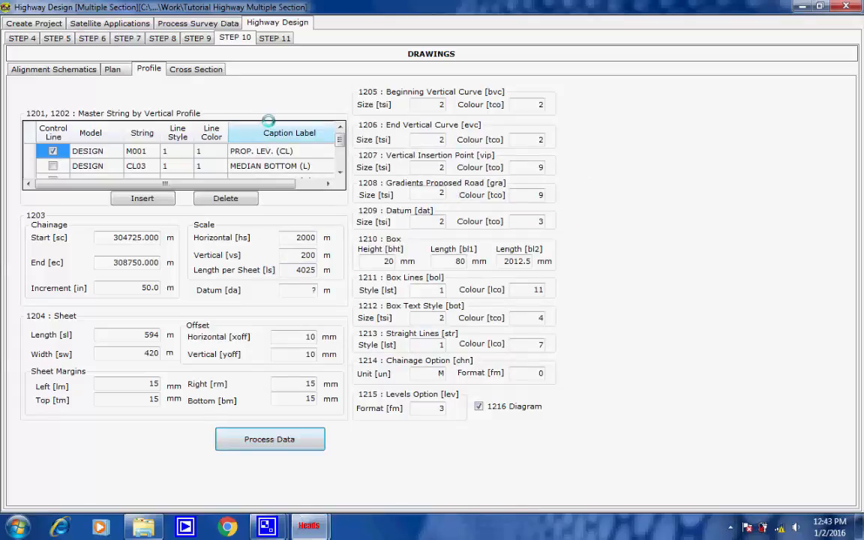
- Open the cross section drawing settings and review the start and end chainage, horizontal and vertical scales, and sheet length and width
{"action": "left_click", "coordinate": [196, 69]}
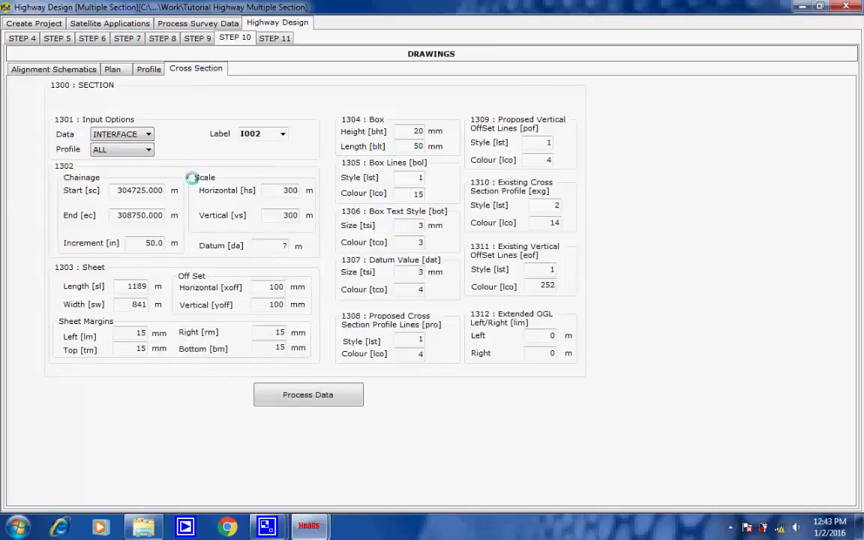
{"action": "left_click_drag", "start_coordinate": [117, 191], "coordinate": [184, 190]}
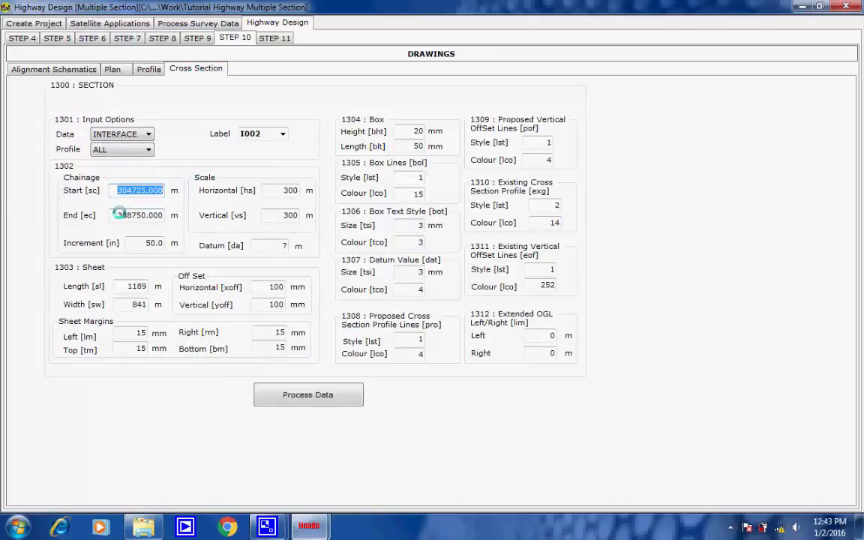
{"action": "left_click_drag", "start_coordinate": [112, 215], "coordinate": [162, 216]}
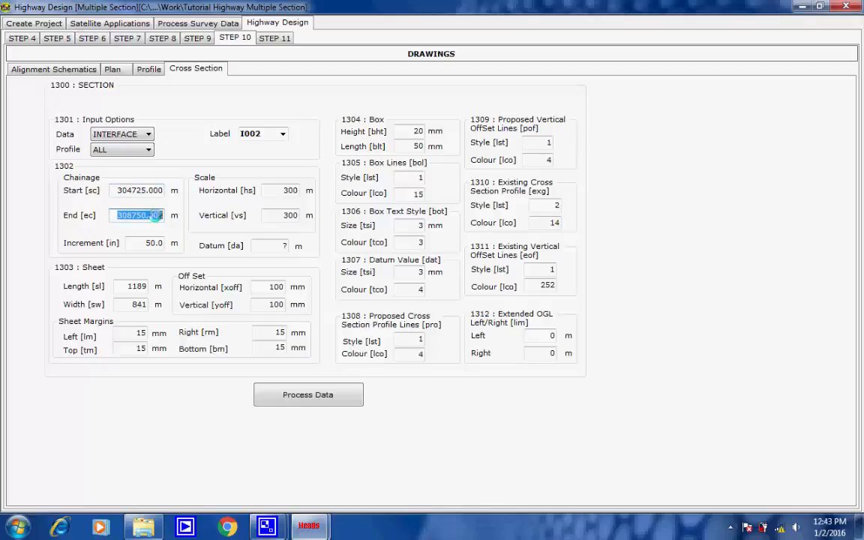
{"action": "left_click", "coordinate": [164, 216]}
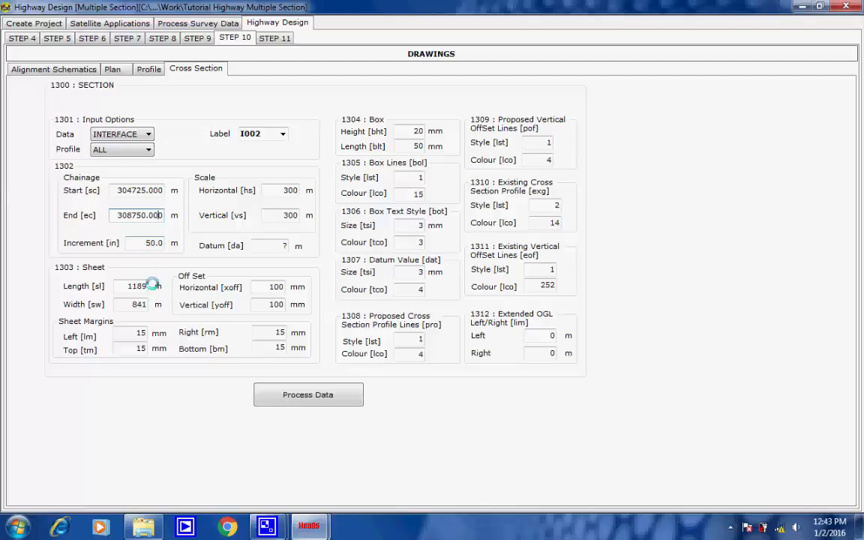
{"action": "double_click", "coordinate": [292, 190]}
{"action": "double_click", "coordinate": [284, 214]}
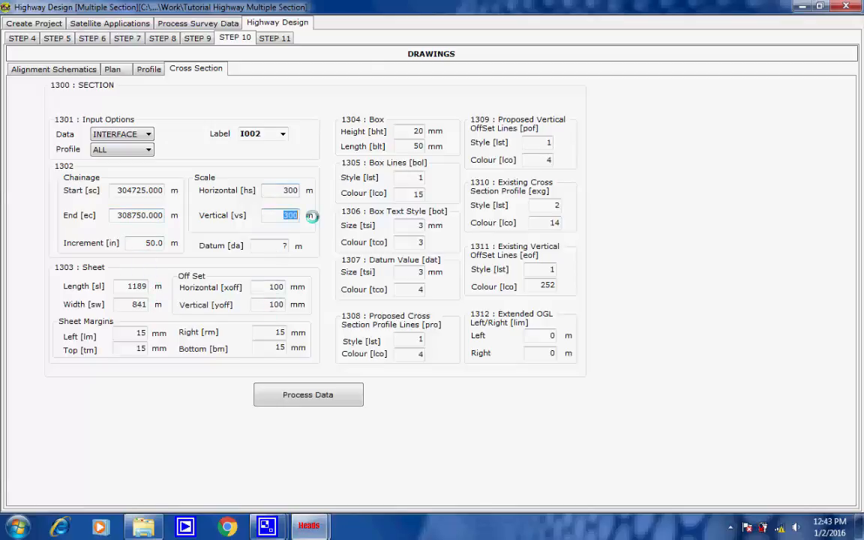
{"action": "left_click", "coordinate": [129, 286]}
{"action": "double_click", "coordinate": [138, 286]}
{"action": "double_click", "coordinate": [139, 304]}
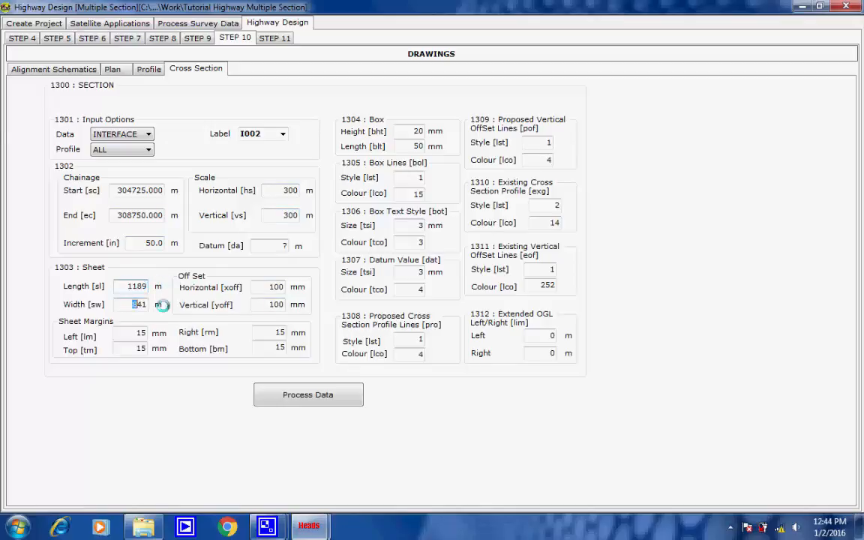
- Process the section data to create the cross section drawings, and finish the run
{"action": "left_click", "coordinate": [287, 393]}
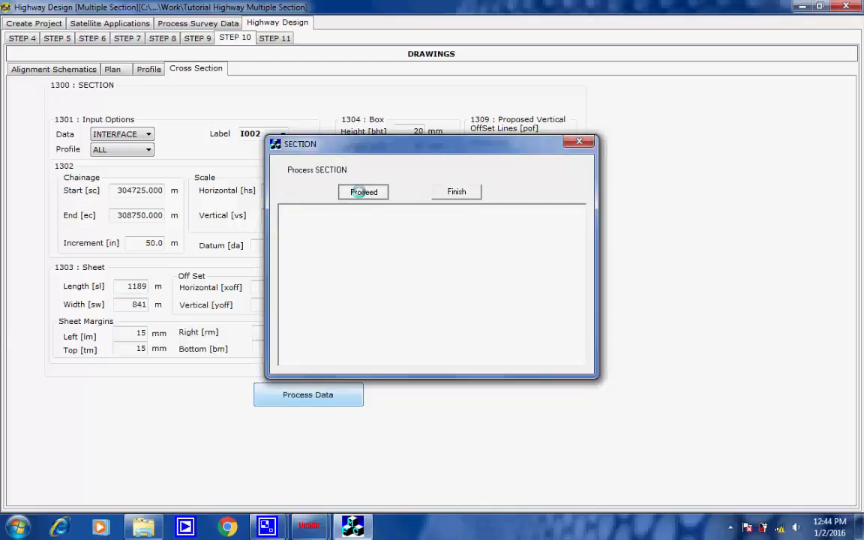
{"action": "left_click", "coordinate": [360, 192]}
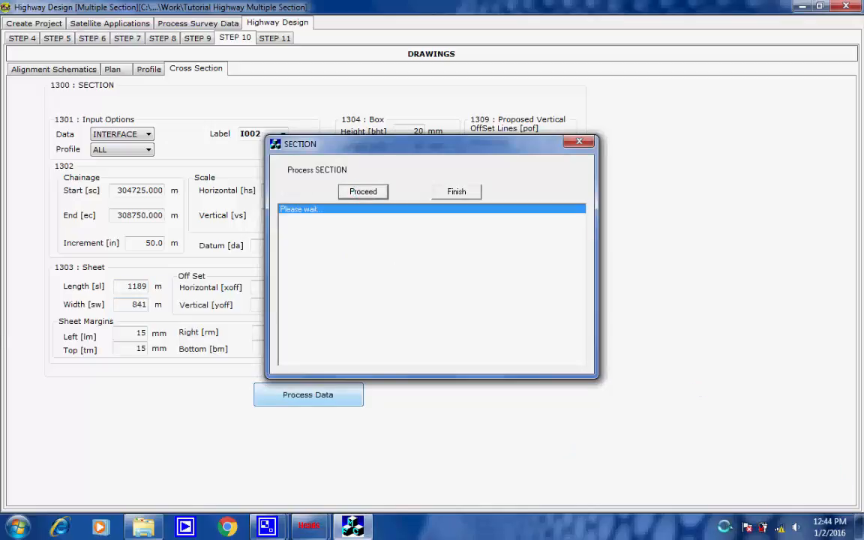
{"action": "left_click", "coordinate": [727, 526]}
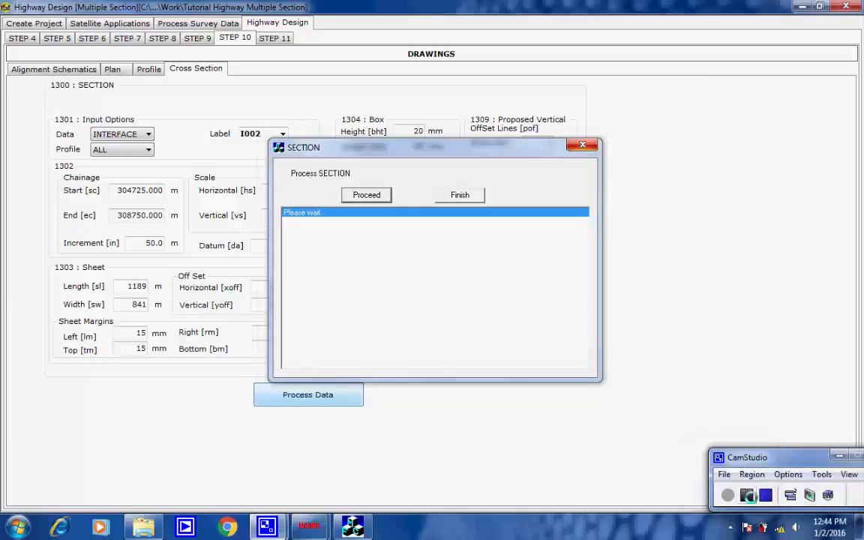
{"action": "left_click", "coordinate": [546, 291]}
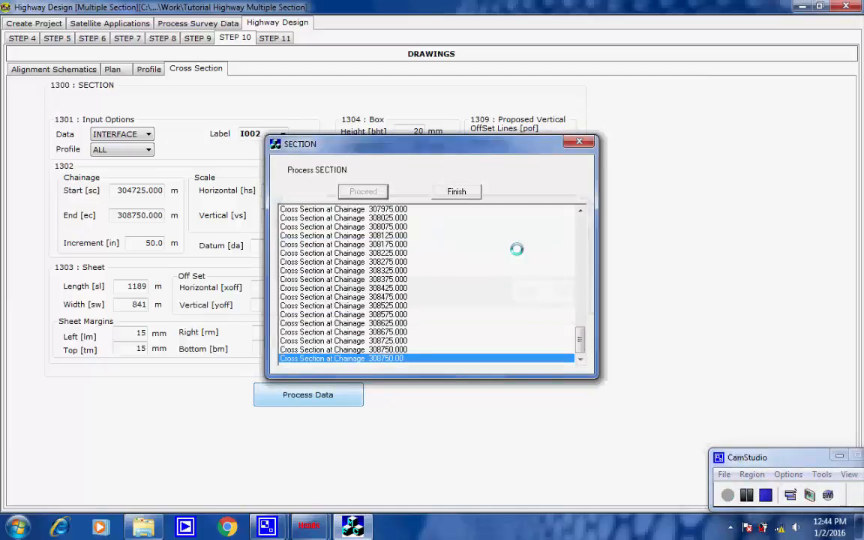
{"action": "left_click", "coordinate": [458, 192]}
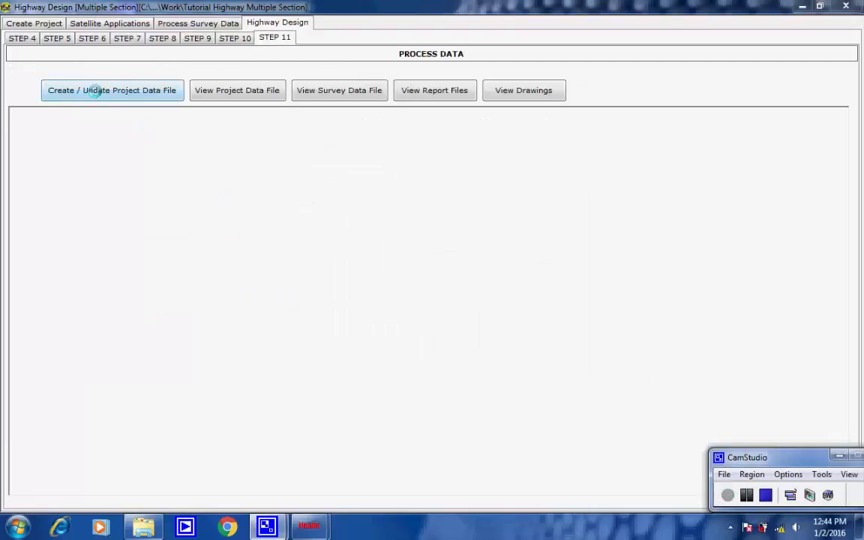
- Create the project data file in the process data stage, and view its contents from the alignment design to the offsets
{"action": "left_click", "coordinate": [95, 90]}
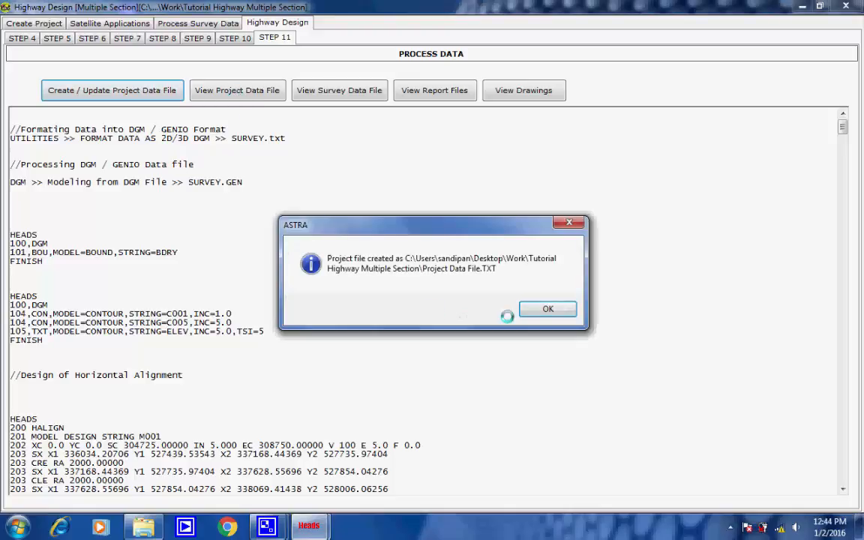
{"action": "left_click", "coordinate": [548, 308]}
{"action": "left_click", "coordinate": [225, 90]}
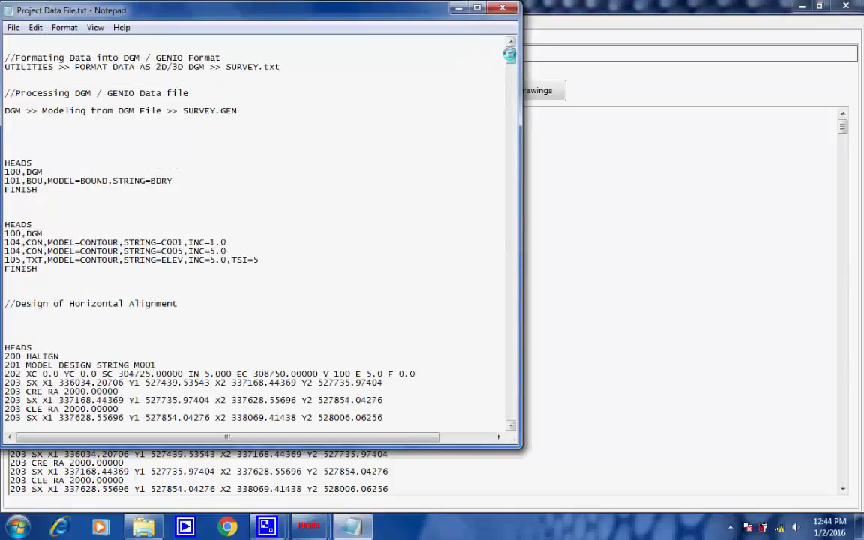
{"action": "left_click_drag", "start_coordinate": [511, 57], "coordinate": [464, 224]}
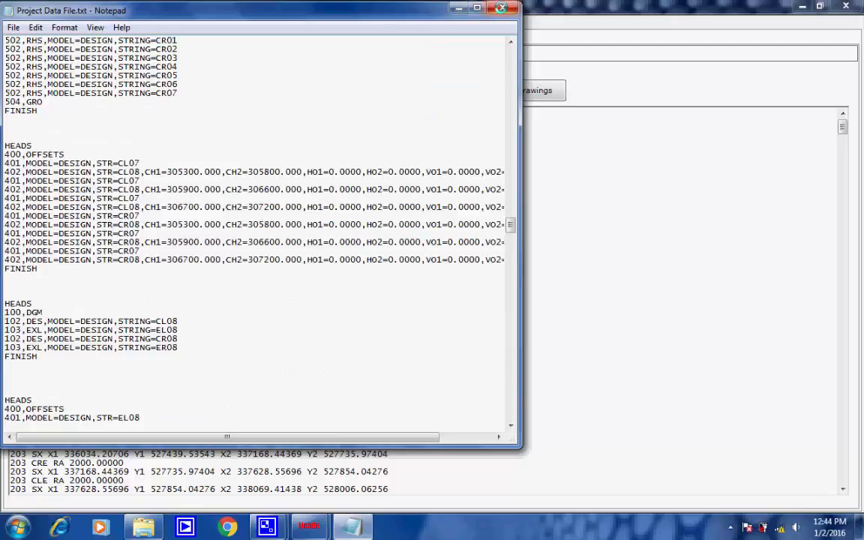
{"action": "left_click", "coordinate": [499, 10]}
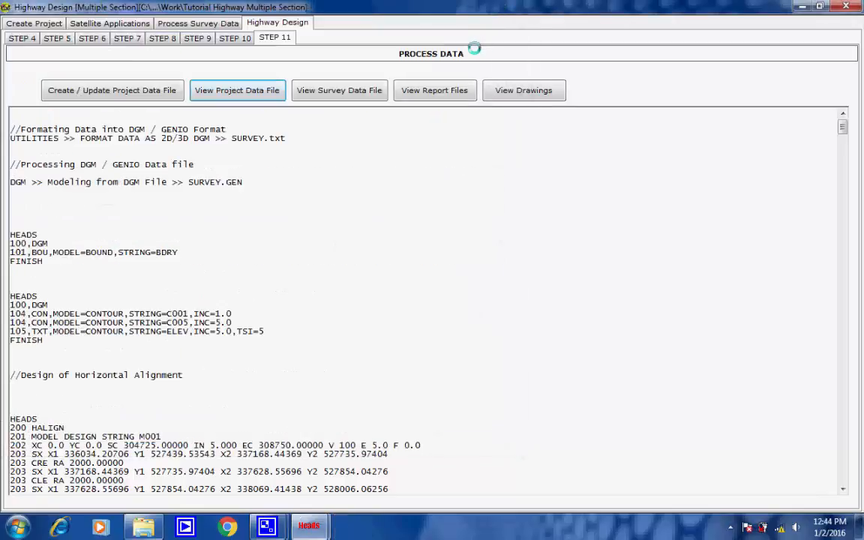
- Open the vertical alignment report VALIGNMENT.REP, review it from the input data and vertical curve details to the end chainage, and close the reports
{"action": "left_click", "coordinate": [435, 90]}
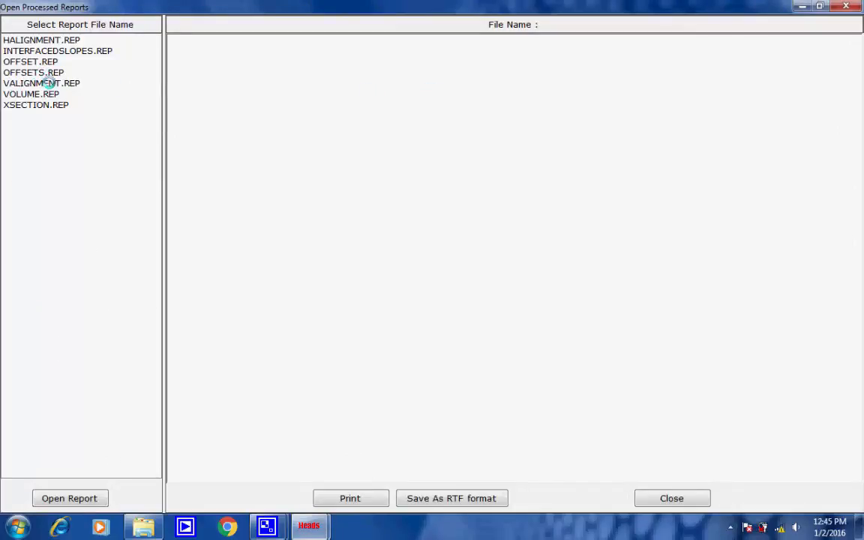
{"action": "left_click", "coordinate": [46, 83]}
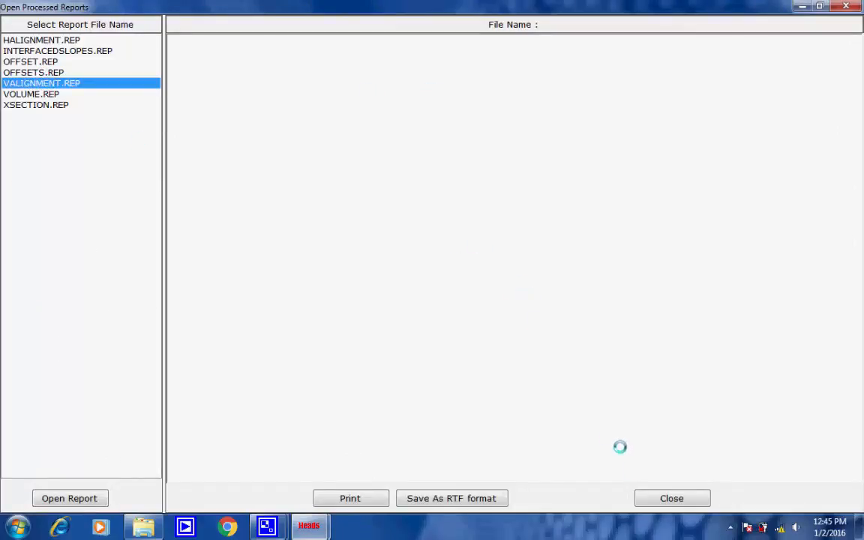
{"action": "left_click", "coordinate": [728, 528]}
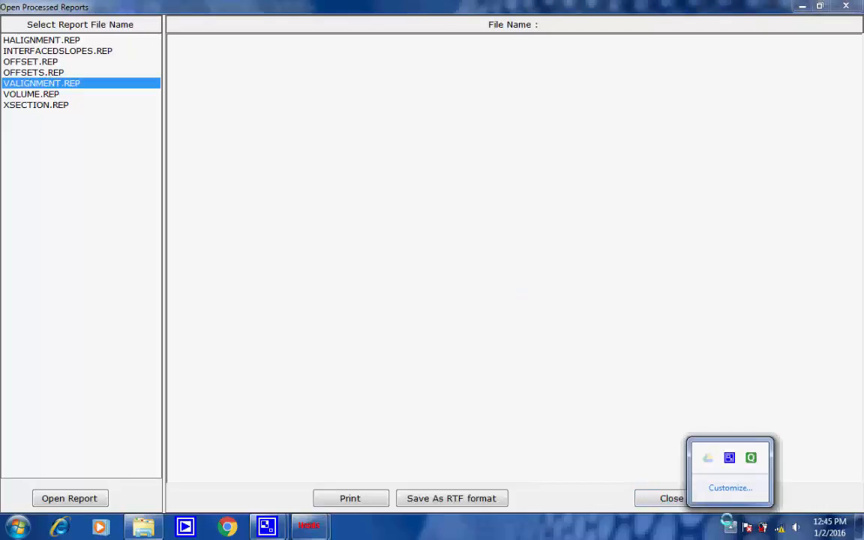
{"action": "left_click", "coordinate": [730, 458]}
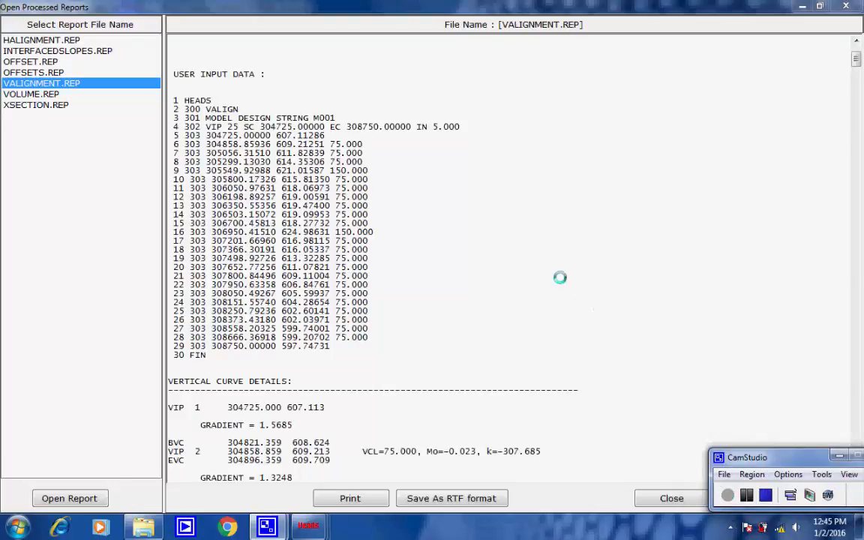
{"action": "scroll", "coordinate": [557, 279], "scroll_direction": "down", "scroll_amount": 7}
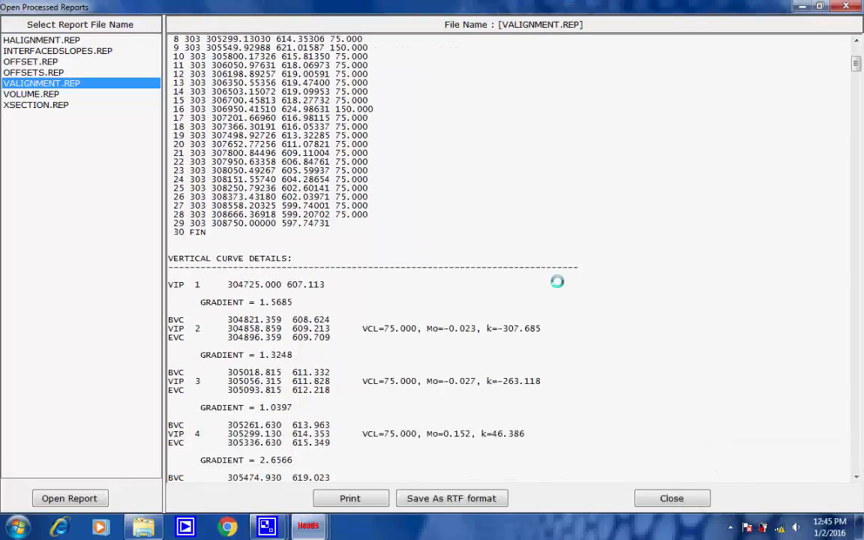
{"action": "scroll", "coordinate": [555, 280], "scroll_direction": "down", "scroll_amount": 6}
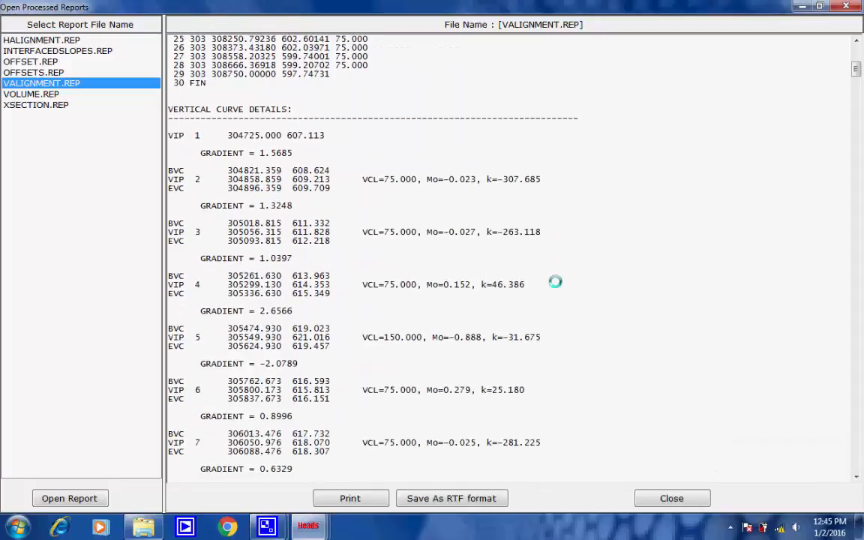
{"action": "scroll", "coordinate": [554, 280], "scroll_direction": "down", "scroll_amount": 10}
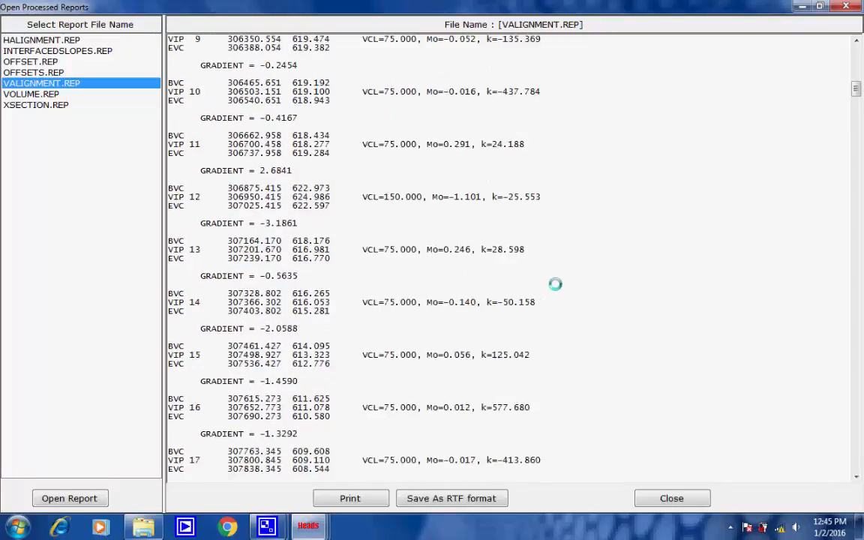
{"action": "scroll", "coordinate": [554, 284], "scroll_direction": "down", "scroll_amount": 8}
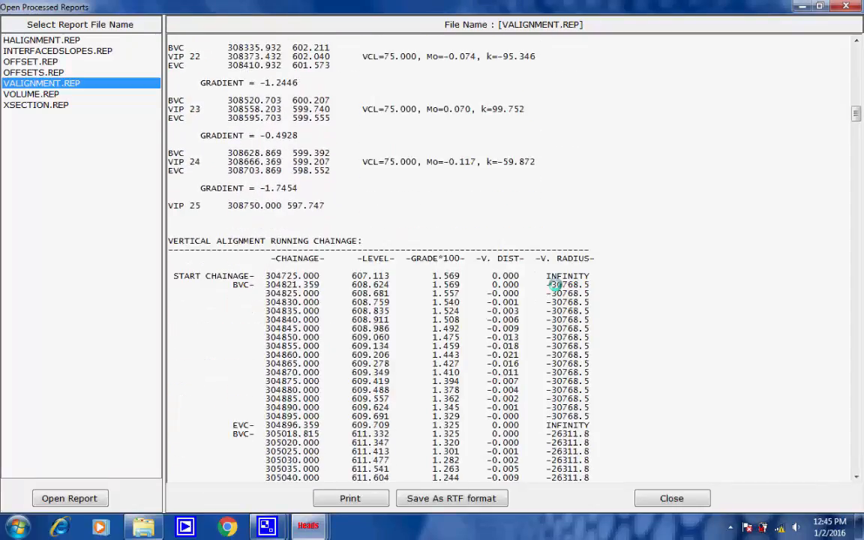
{"action": "scroll", "coordinate": [556, 284], "scroll_direction": "down", "scroll_amount": 20}
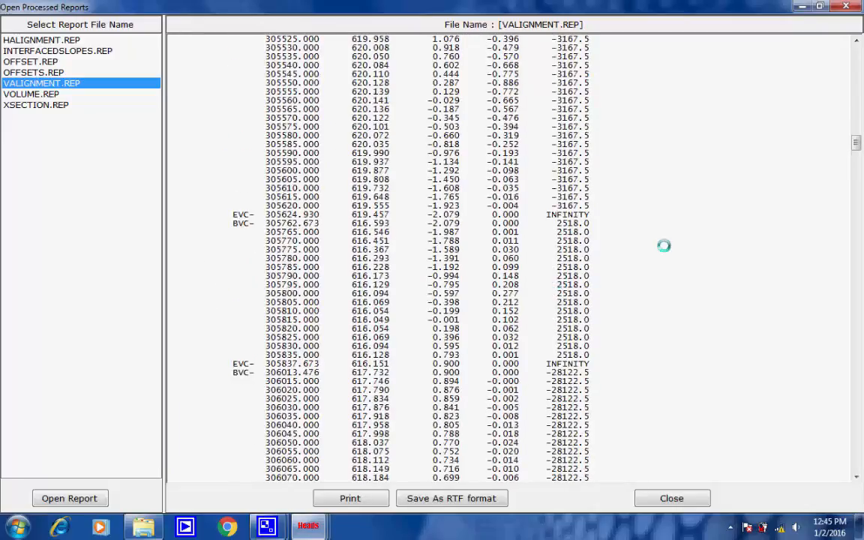
{"action": "left_click_drag", "start_coordinate": [854, 159], "coordinate": [855, 463]}
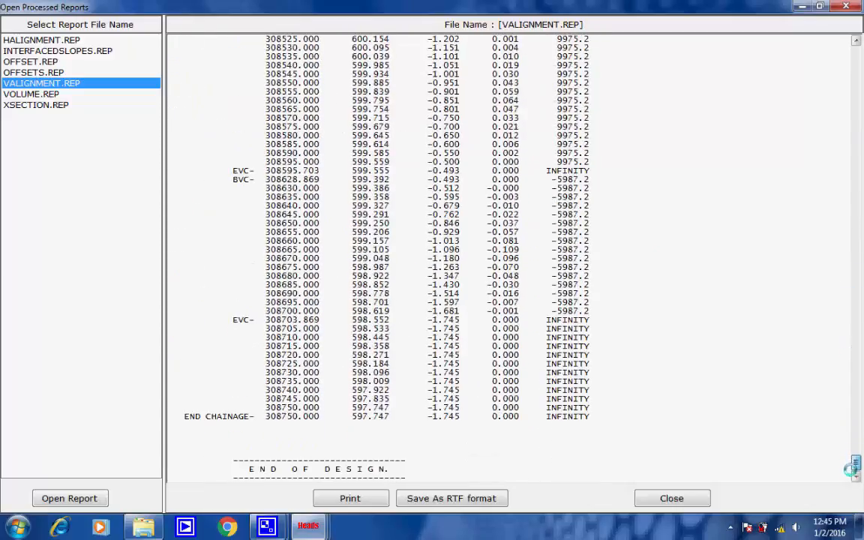
{"action": "left_click", "coordinate": [671, 498]}
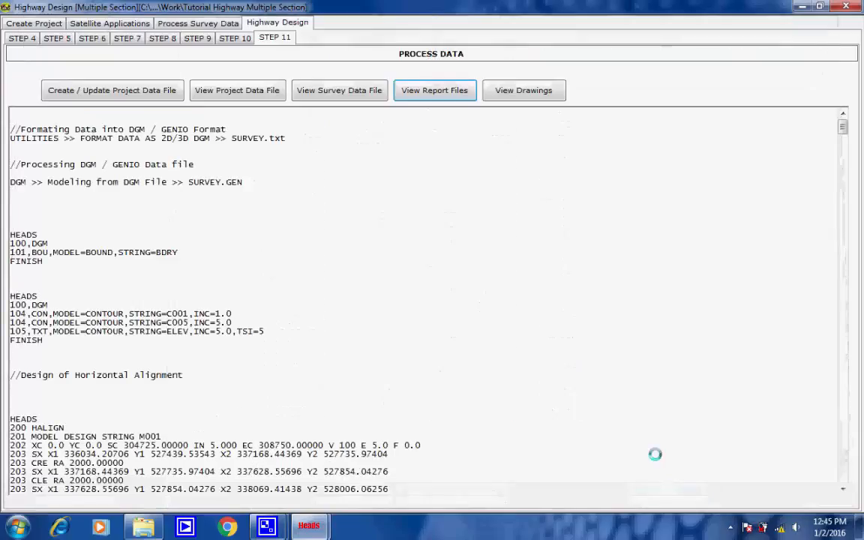
- Open all the drawings created in the Design Drawings folder in HEADS Viewer
{"action": "left_click", "coordinate": [500, 90]}
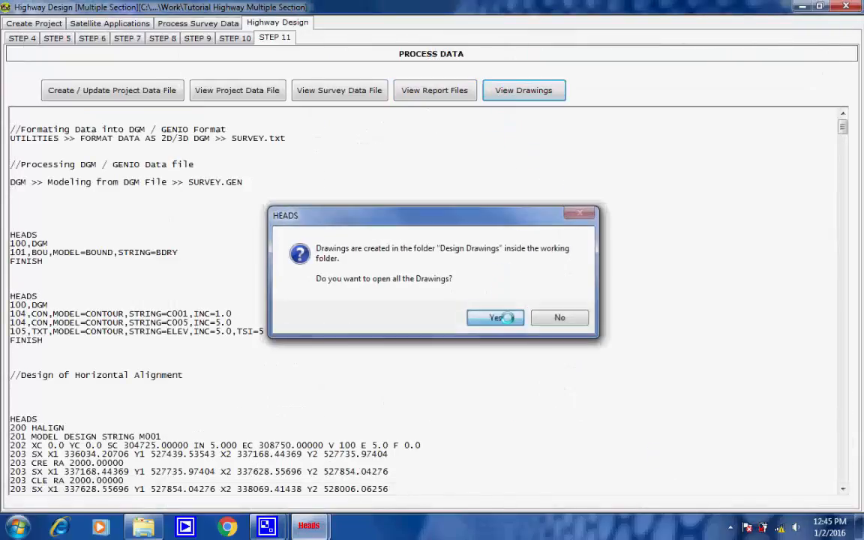
{"action": "left_click", "coordinate": [497, 318]}
{"action": "left_click", "coordinate": [730, 526]}
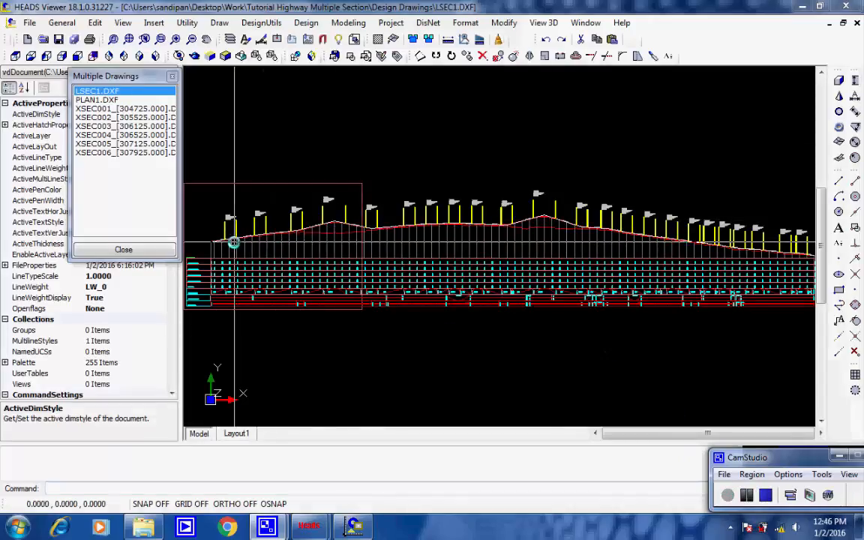
- Examine the longitudinal section drawing LSEC1.DXF along its full length, including the ground and design profiles, vertical curve labels and data rows
{"action": "left_click", "coordinate": [308, 217]}
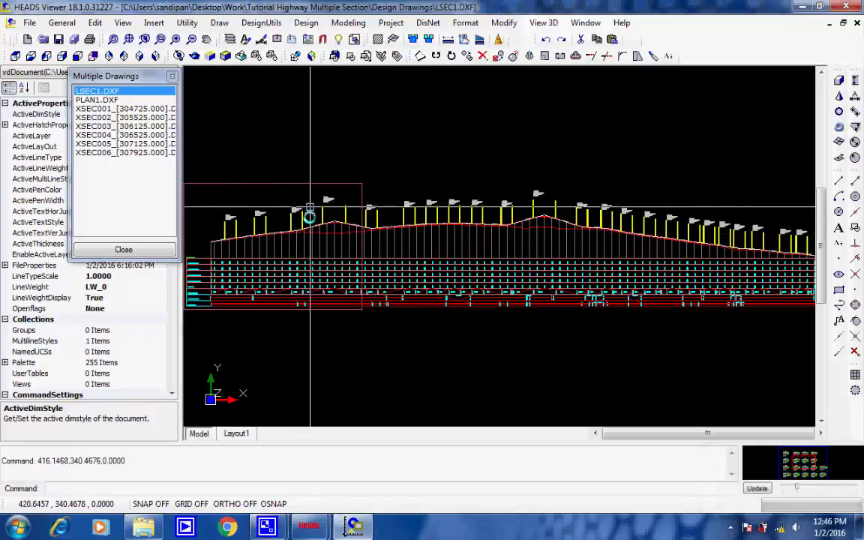
{"action": "scroll", "coordinate": [309, 217], "scroll_direction": "up", "scroll_amount": 2}
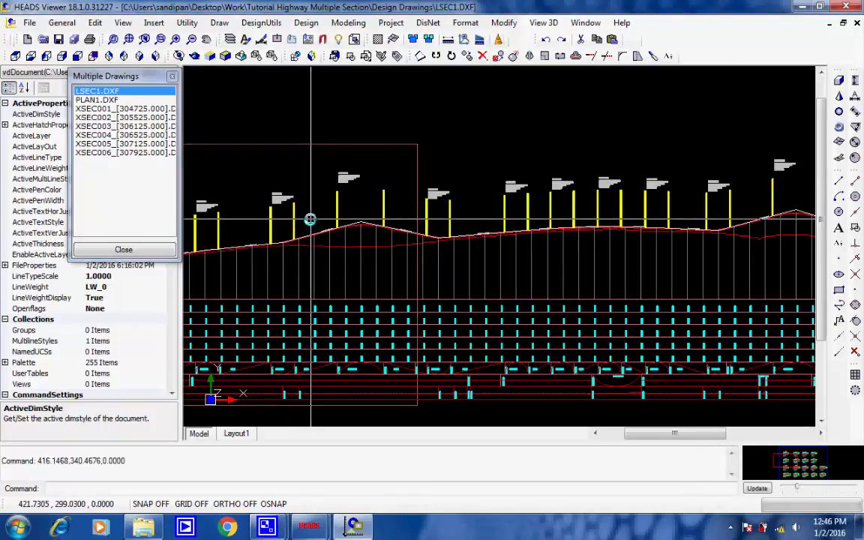
{"action": "scroll", "coordinate": [310, 220], "scroll_direction": "up", "scroll_amount": 1}
{"action": "scroll", "coordinate": [312, 221], "scroll_direction": "down", "scroll_amount": 2}
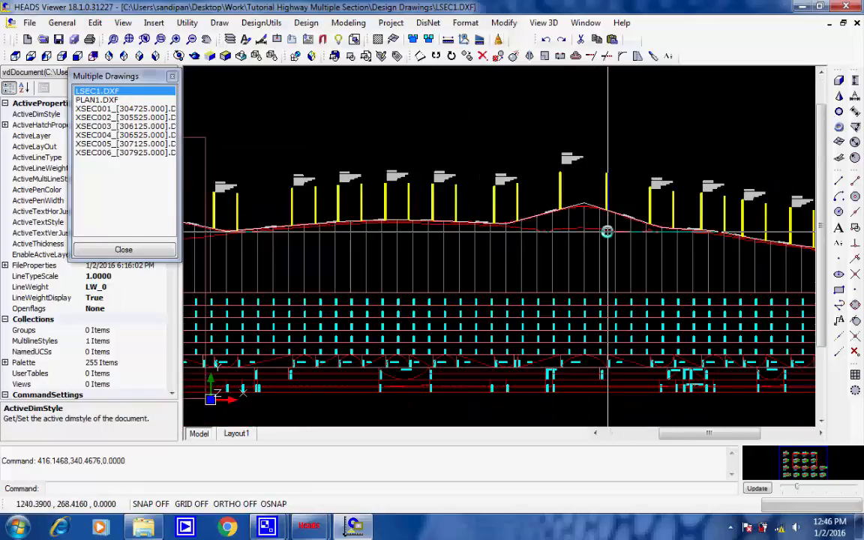
{"action": "scroll", "coordinate": [607, 233], "scroll_direction": "up", "scroll_amount": 3}
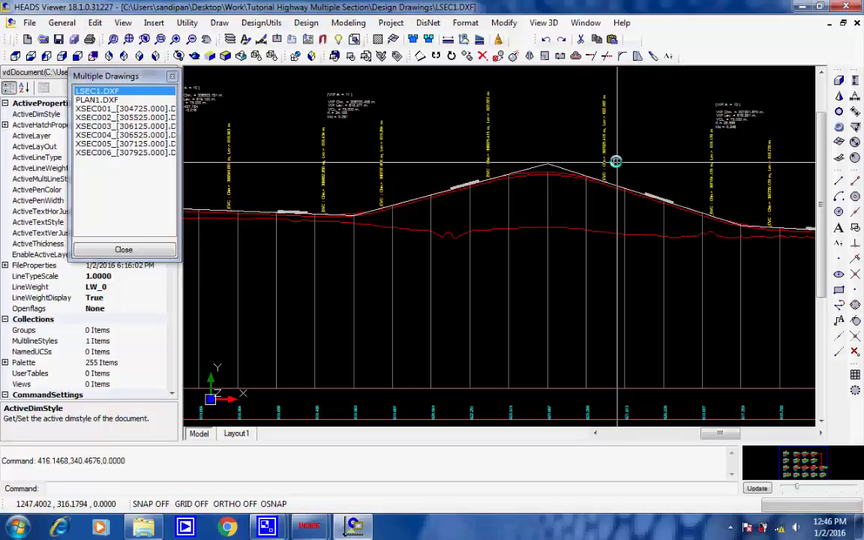
{"action": "scroll", "coordinate": [546, 149], "scroll_direction": "up", "scroll_amount": 2}
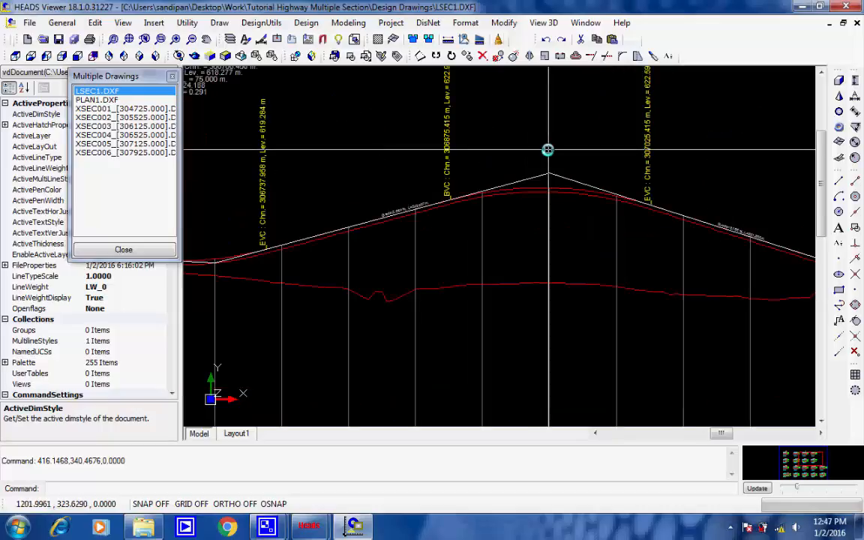
{"action": "scroll", "coordinate": [547, 150], "scroll_direction": "down", "scroll_amount": 3}
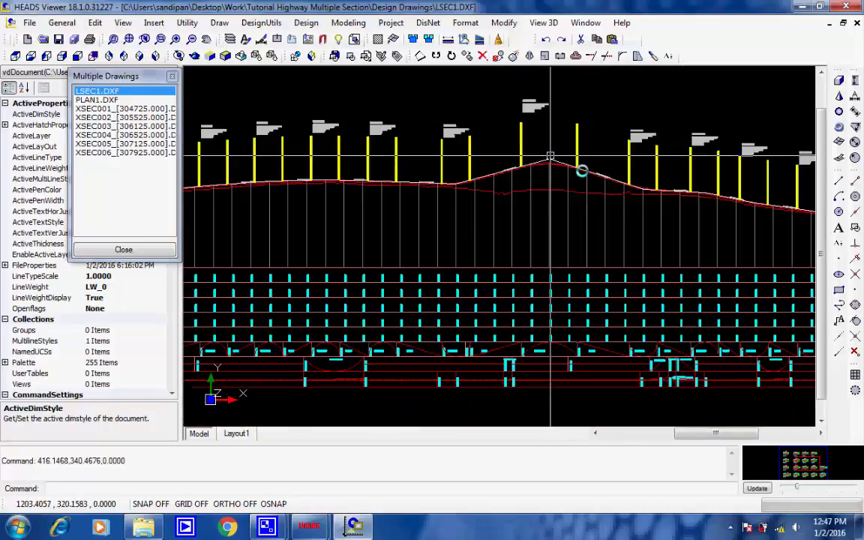
{"action": "middle_click_drag", "start_coordinate": [672, 185], "coordinate": [453, 172]}
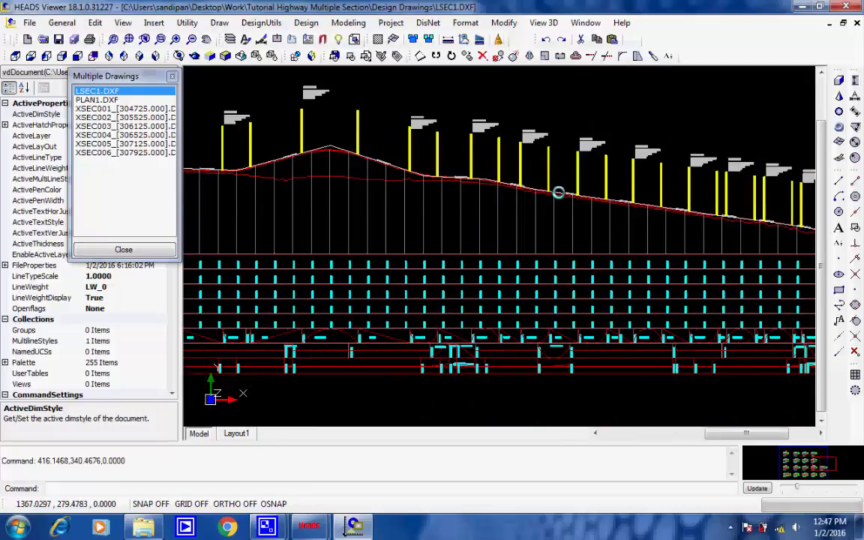
{"action": "middle_click_drag", "start_coordinate": [651, 208], "coordinate": [450, 199]}
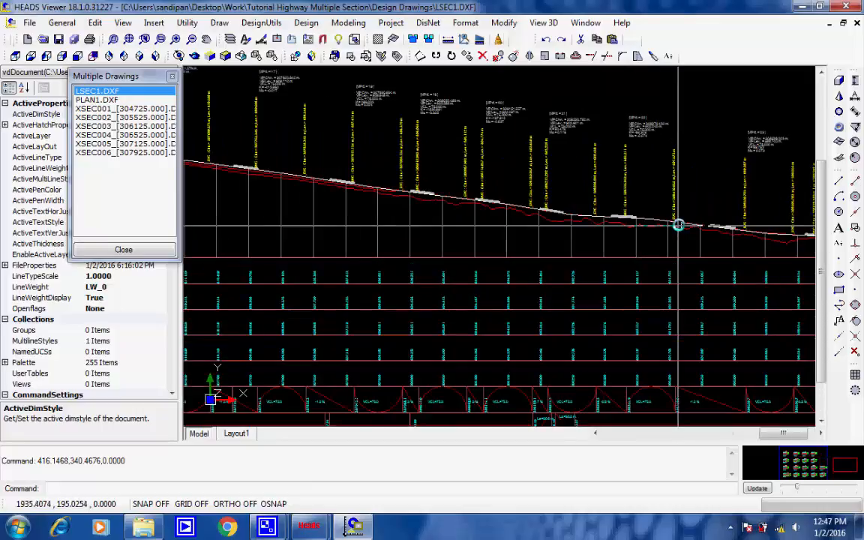
{"action": "middle_click_drag", "start_coordinate": [679, 224], "coordinate": [683, 203]}
{"action": "scroll", "coordinate": [684, 203], "scroll_direction": "down", "scroll_amount": 2}
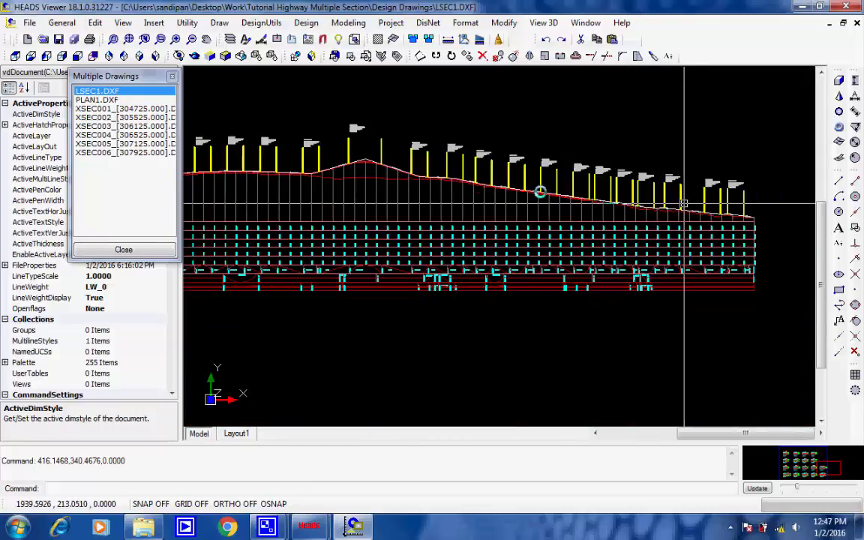
{"action": "middle_click_drag", "start_coordinate": [276, 174], "coordinate": [583, 186]}
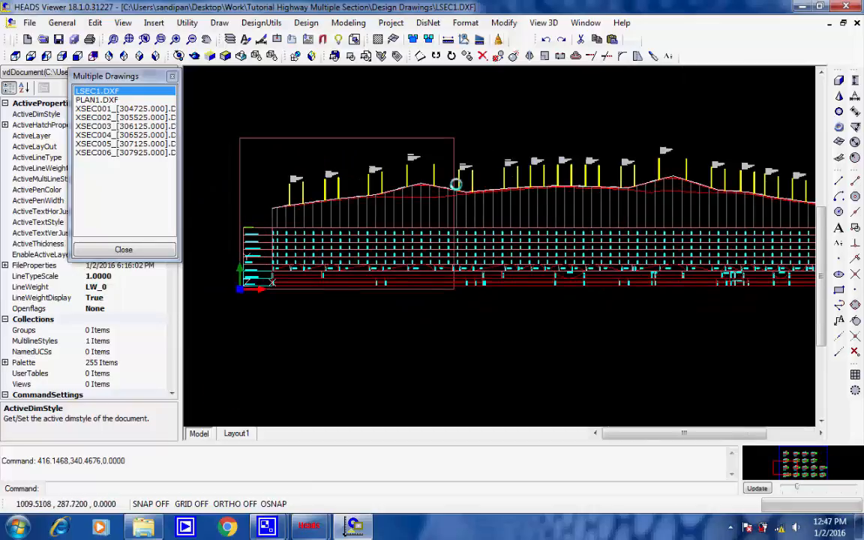
{"action": "scroll", "coordinate": [454, 185], "scroll_direction": "up", "scroll_amount": 2}
{"action": "scroll", "coordinate": [447, 179], "scroll_direction": "up", "scroll_amount": 2}
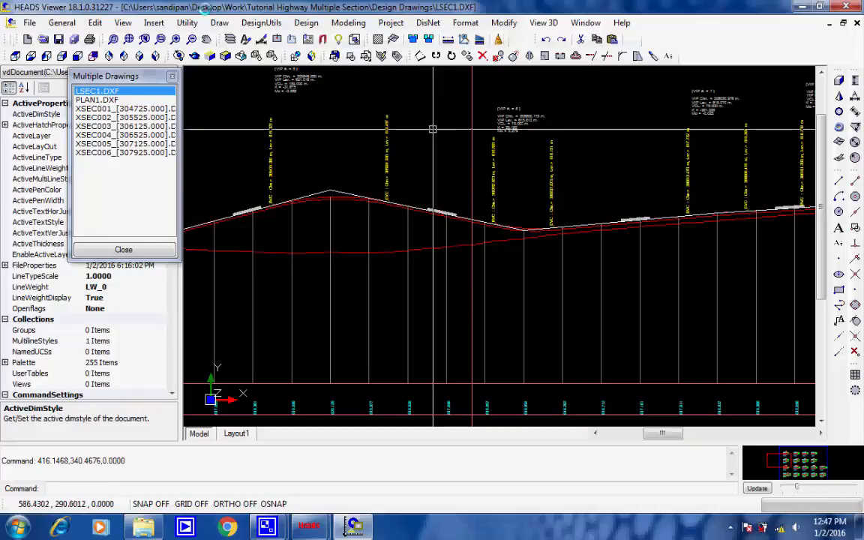
- Examine the plan drawing PLAN1.DXF along the full highway alignment, including the widened sections, transitions, chainage marks and curve details
{"action": "left_click", "coordinate": [94, 100]}
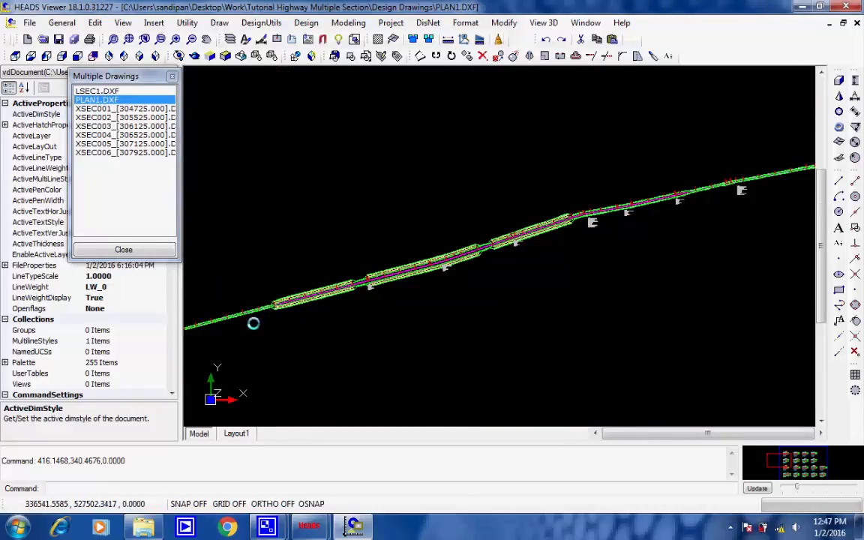
{"action": "middle_click_drag", "start_coordinate": [253, 324], "coordinate": [384, 319]}
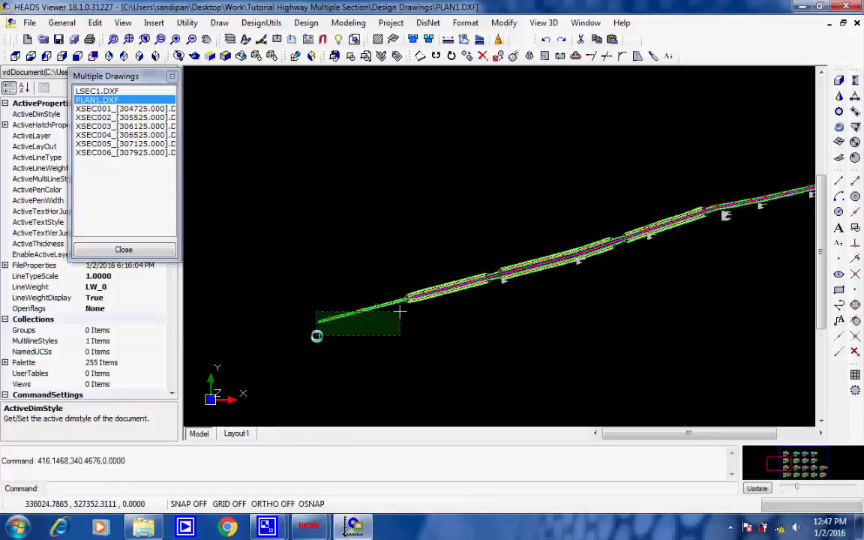
{"action": "scroll", "coordinate": [317, 335], "scroll_direction": "up", "scroll_amount": 2}
{"action": "left_click", "coordinate": [461, 295]}
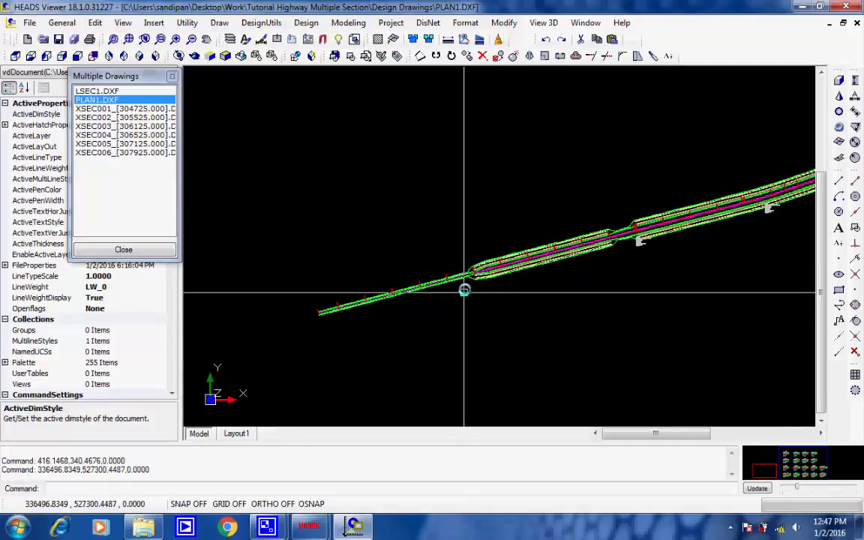
{"action": "scroll", "coordinate": [468, 273], "scroll_direction": "up", "scroll_amount": 4}
{"action": "scroll", "coordinate": [450, 301], "scroll_direction": "up", "scroll_amount": 4}
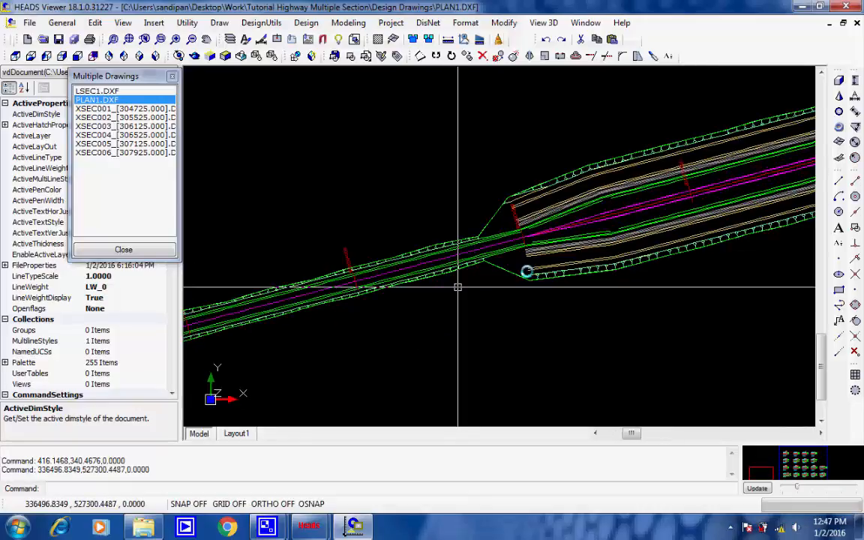
{"action": "scroll", "coordinate": [624, 217], "scroll_direction": "down", "scroll_amount": 2}
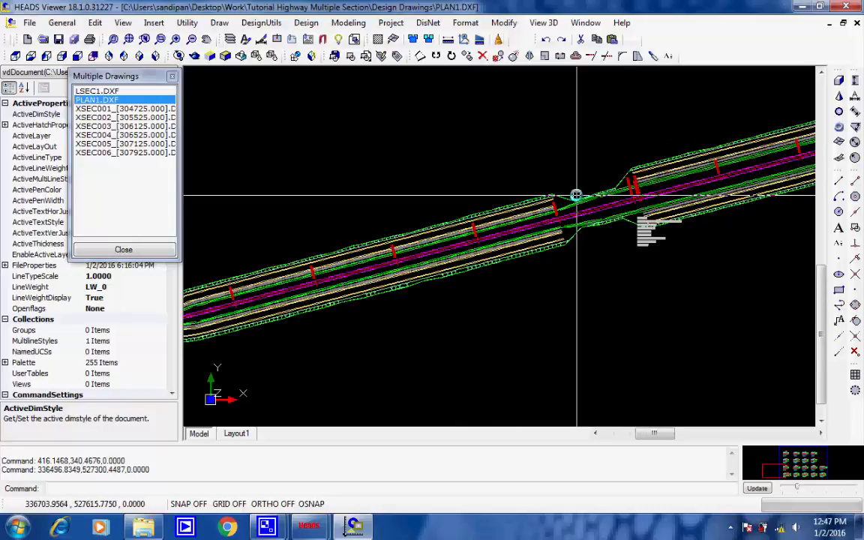
{"action": "scroll", "coordinate": [482, 243], "scroll_direction": "up", "scroll_amount": 3}
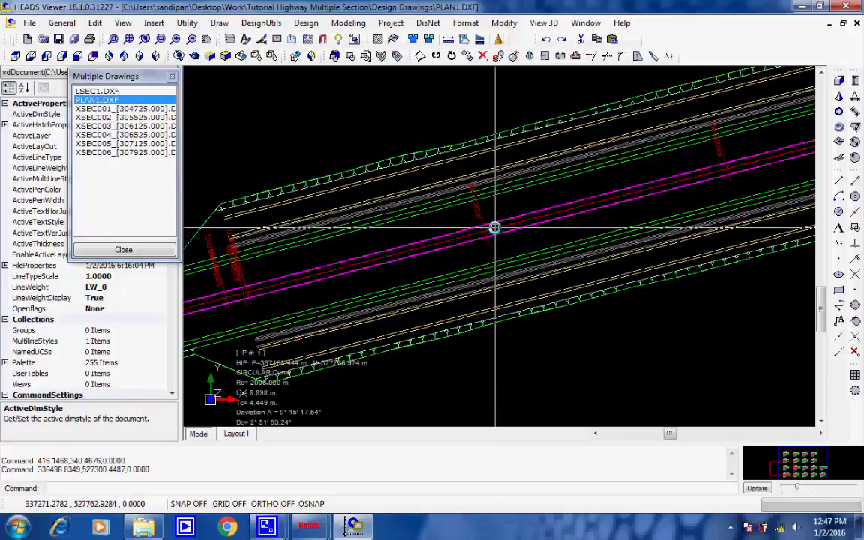
{"action": "scroll", "coordinate": [495, 227], "scroll_direction": "down", "scroll_amount": 3}
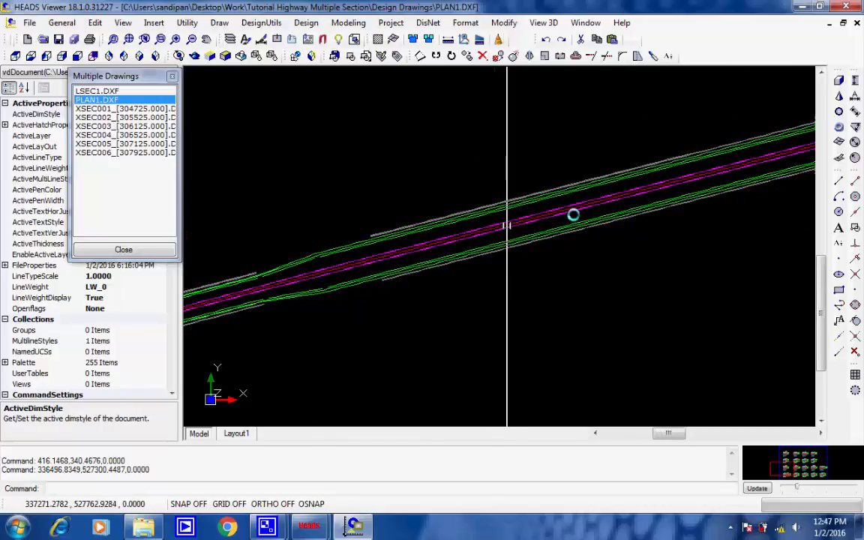
{"action": "middle_click_drag", "start_coordinate": [697, 185], "coordinate": [253, 312]}
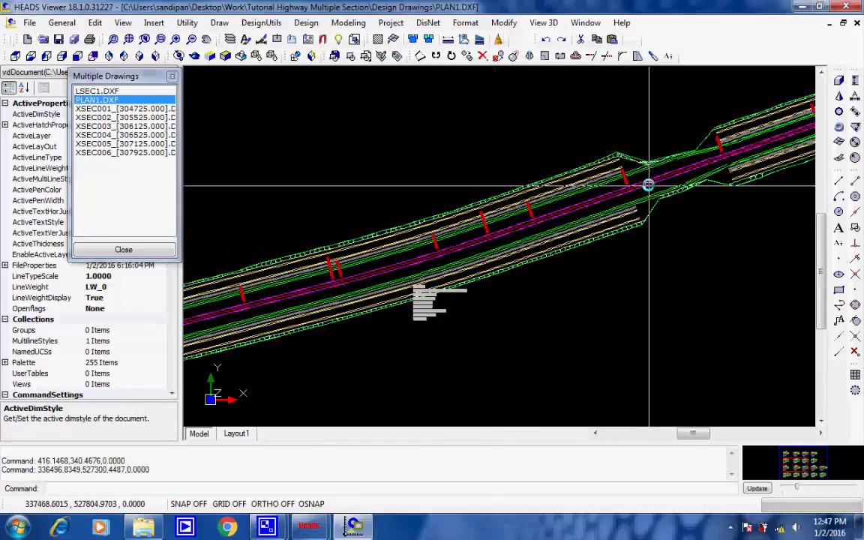
{"action": "middle_click_drag", "start_coordinate": [648, 185], "coordinate": [379, 284]}
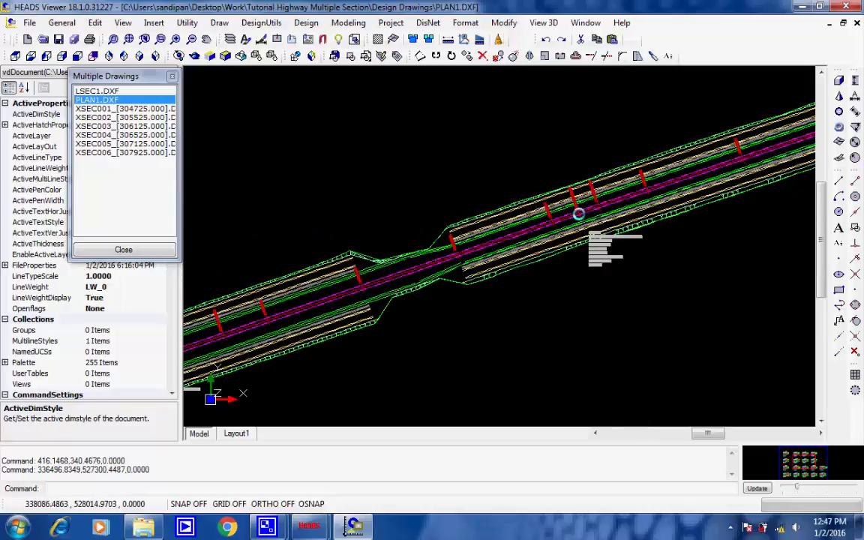
{"action": "middle_click_drag", "start_coordinate": [602, 218], "coordinate": [467, 256]}
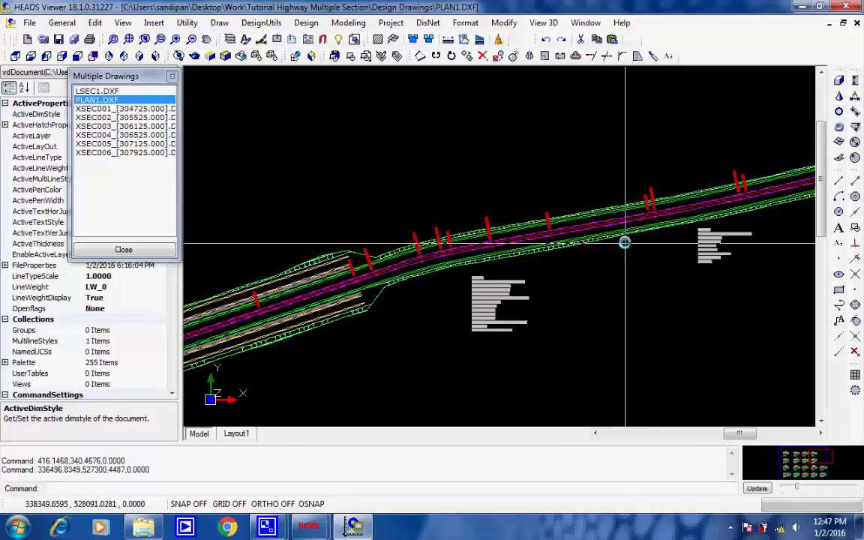
{"action": "middle_click_drag", "start_coordinate": [611, 241], "coordinate": [287, 313]}
{"action": "middle_click_drag", "start_coordinate": [685, 232], "coordinate": [402, 304]}
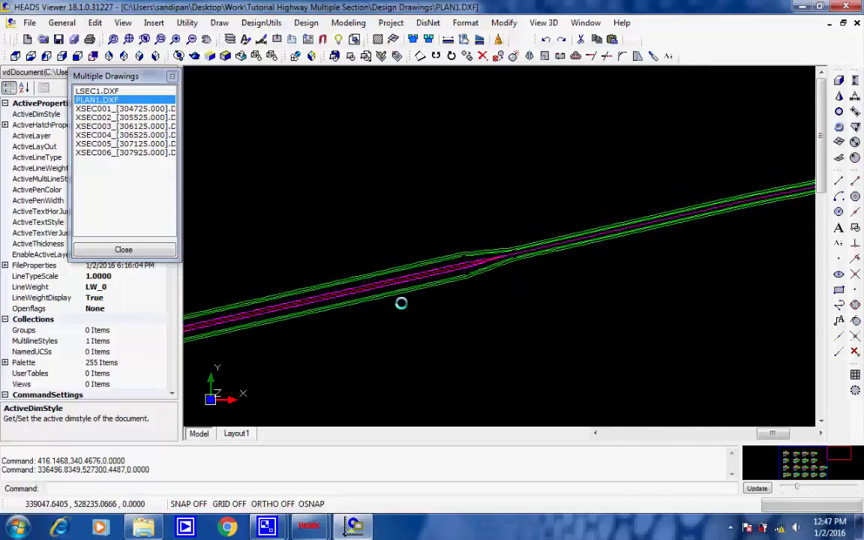
{"action": "middle_click_drag", "start_coordinate": [555, 277], "coordinate": [349, 336]}
{"action": "middle_click_drag", "start_coordinate": [486, 299], "coordinate": [235, 348]}
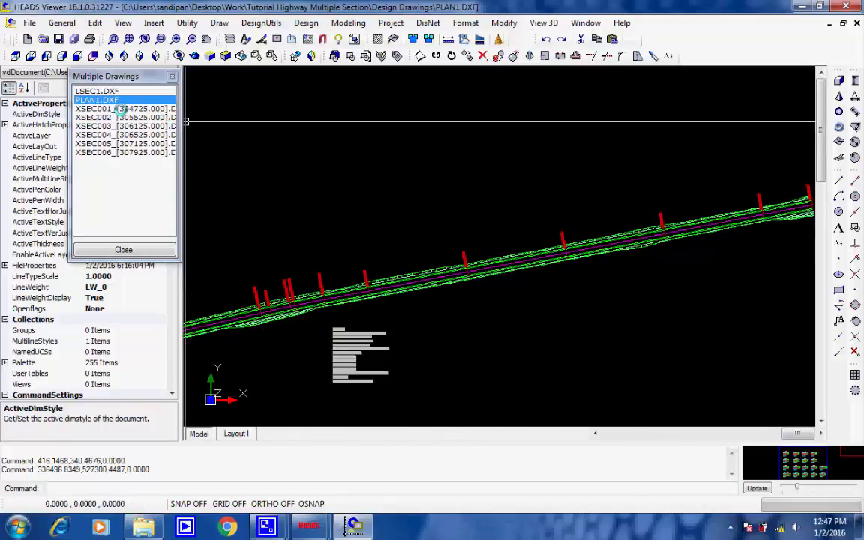
- Open the cross section drawing XSEC001 and examine its narrow sections and the wide section at chainage 305425.000
{"action": "left_click", "coordinate": [120, 109]}
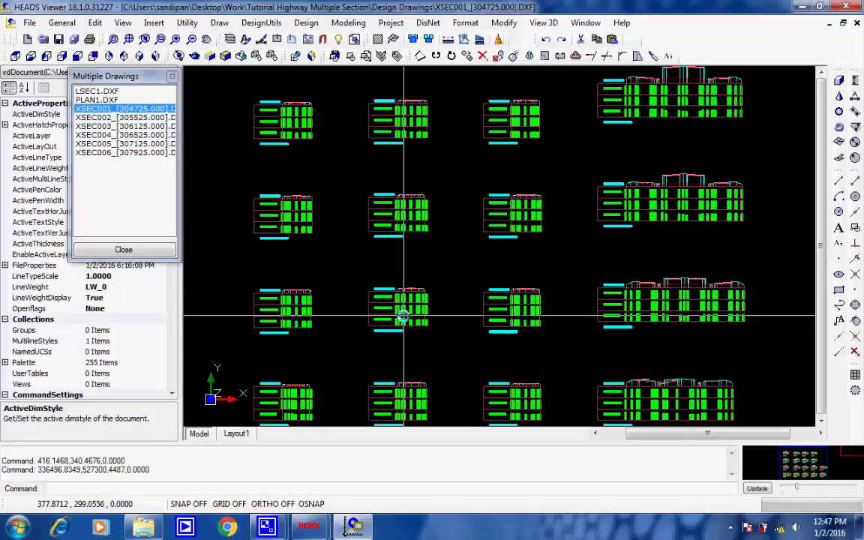
{"action": "scroll", "coordinate": [407, 304], "scroll_direction": "up", "scroll_amount": 5}
{"action": "scroll", "coordinate": [417, 264], "scroll_direction": "up", "scroll_amount": 4}
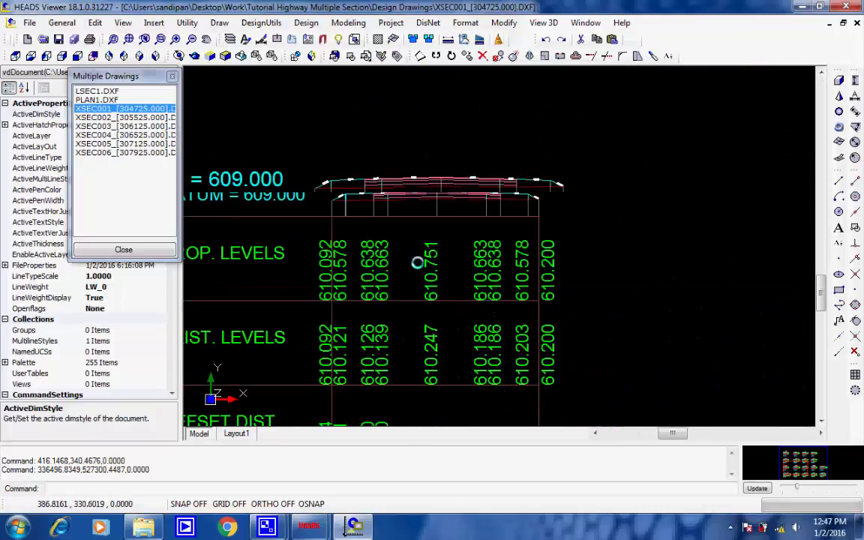
{"action": "scroll", "coordinate": [417, 263], "scroll_direction": "down", "scroll_amount": 4}
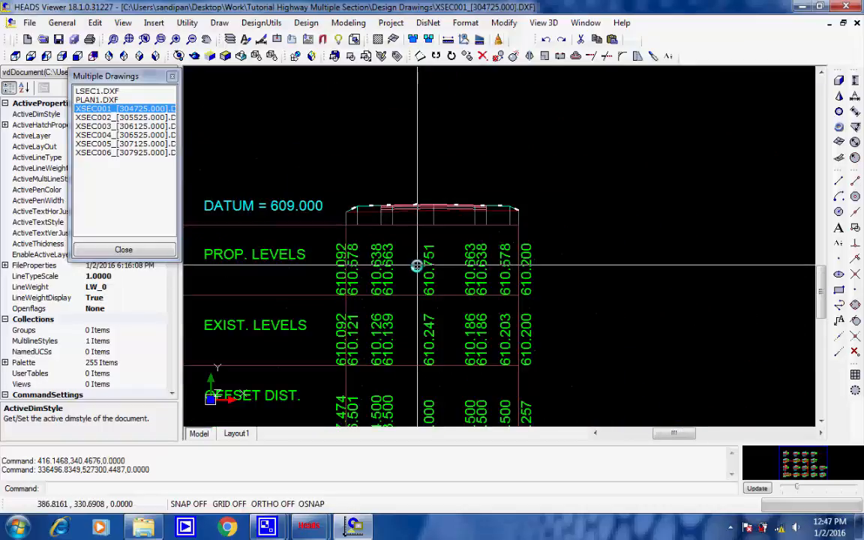
{"action": "scroll", "coordinate": [643, 257], "scroll_direction": "down", "scroll_amount": 5}
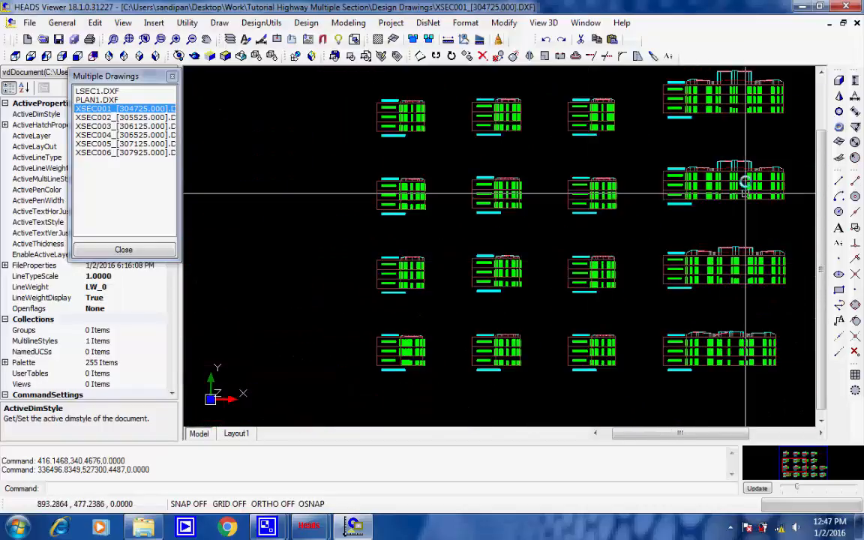
{"action": "scroll", "coordinate": [751, 173], "scroll_direction": "up", "scroll_amount": 3}
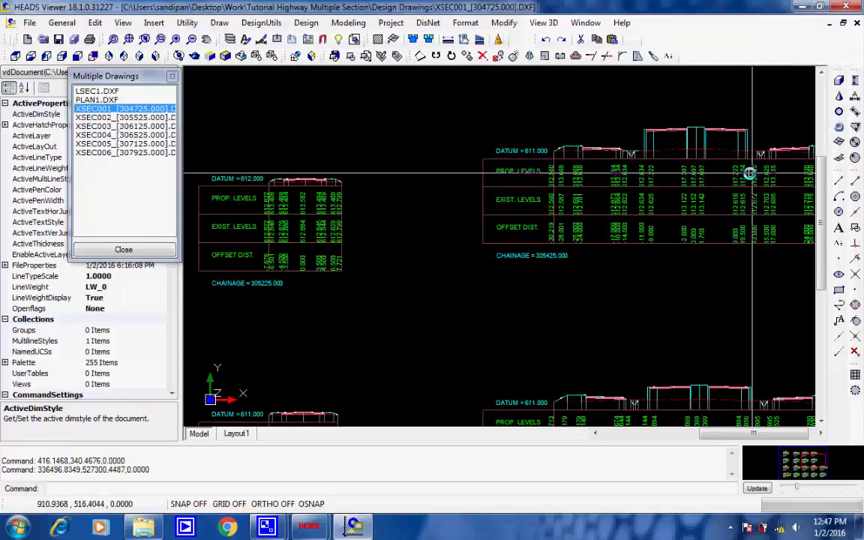
{"action": "middle_click_drag", "start_coordinate": [750, 174], "coordinate": [525, 193]}
{"action": "scroll", "coordinate": [457, 197], "scroll_direction": "up", "scroll_amount": 2}
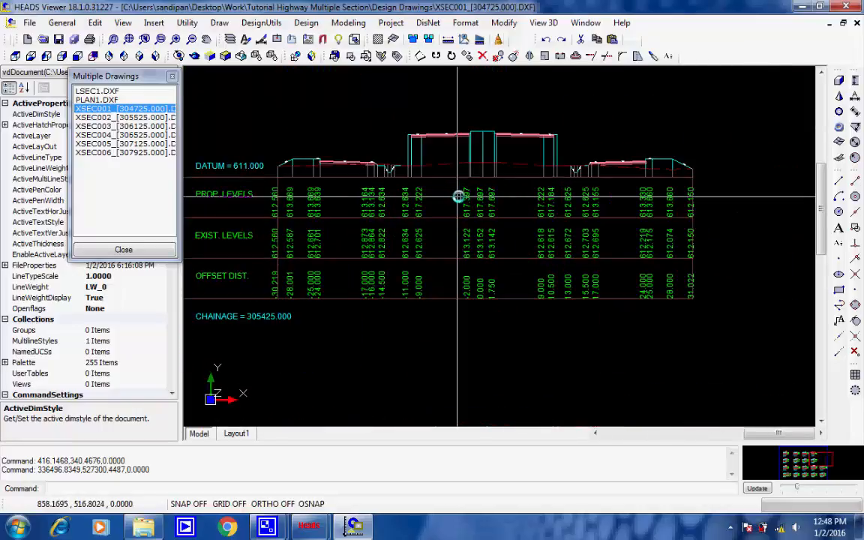
{"action": "middle_click_drag", "start_coordinate": [459, 196], "coordinate": [535, 200]}
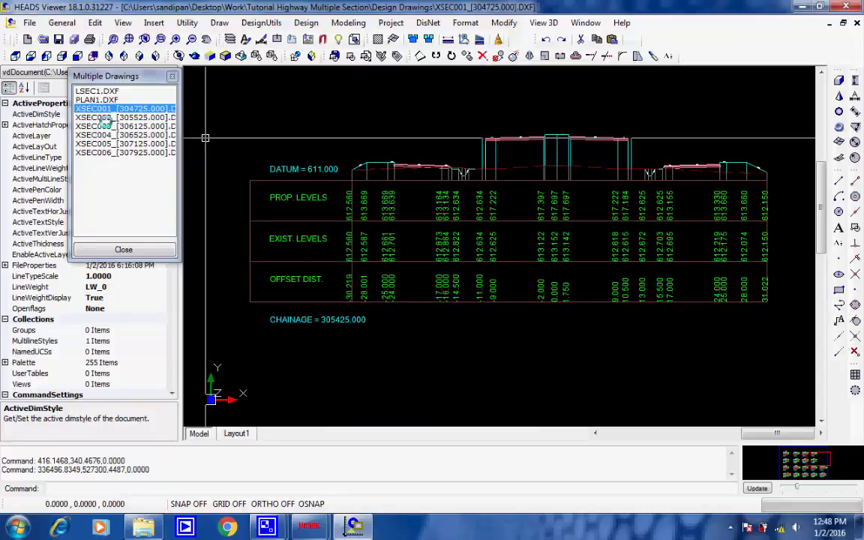
- View the remaining cross section drawings one after another, from XSEC002 to XSEC006, taking a closer look at the sections in XSEC003
{"action": "left_click", "coordinate": [107, 118]}
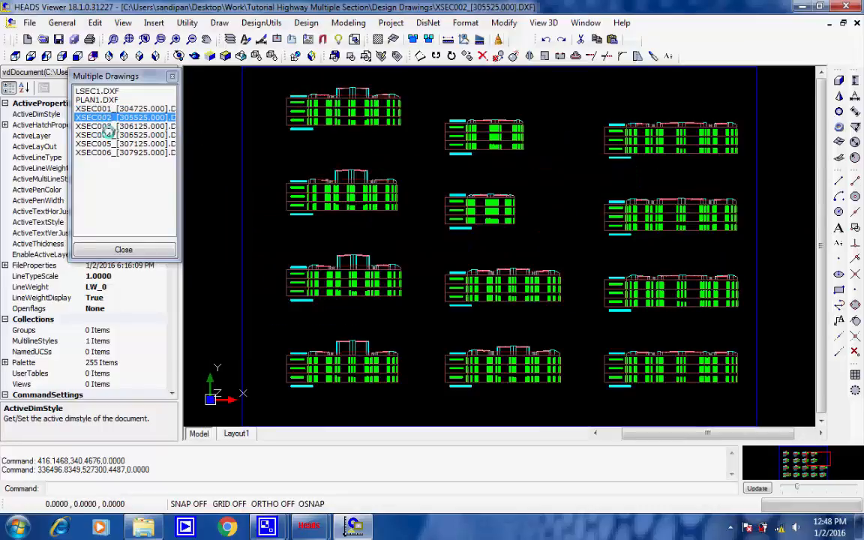
{"action": "left_click", "coordinate": [107, 127]}
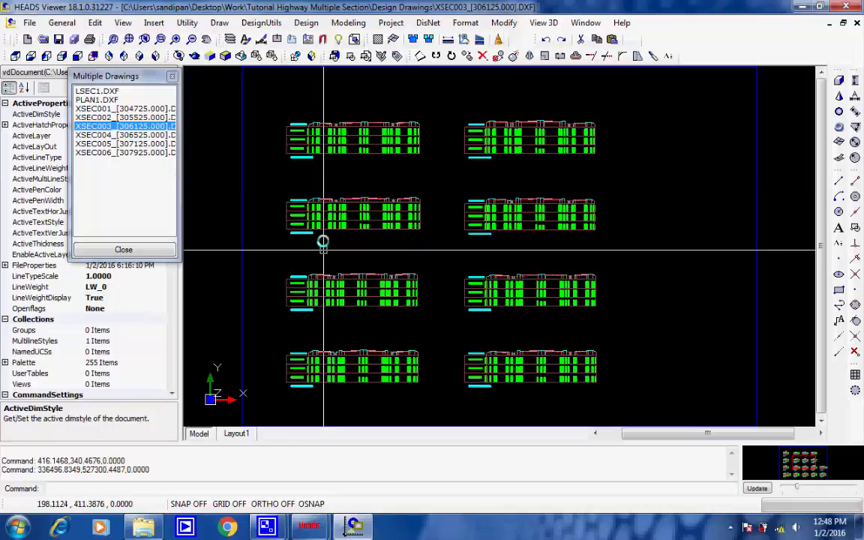
{"action": "scroll", "coordinate": [322, 242], "scroll_direction": "up", "scroll_amount": 5}
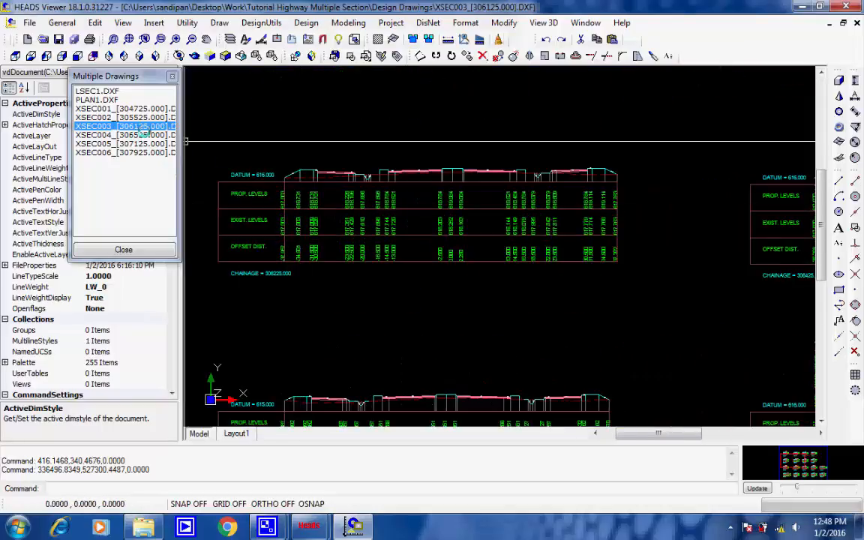
{"action": "left_click", "coordinate": [138, 135]}
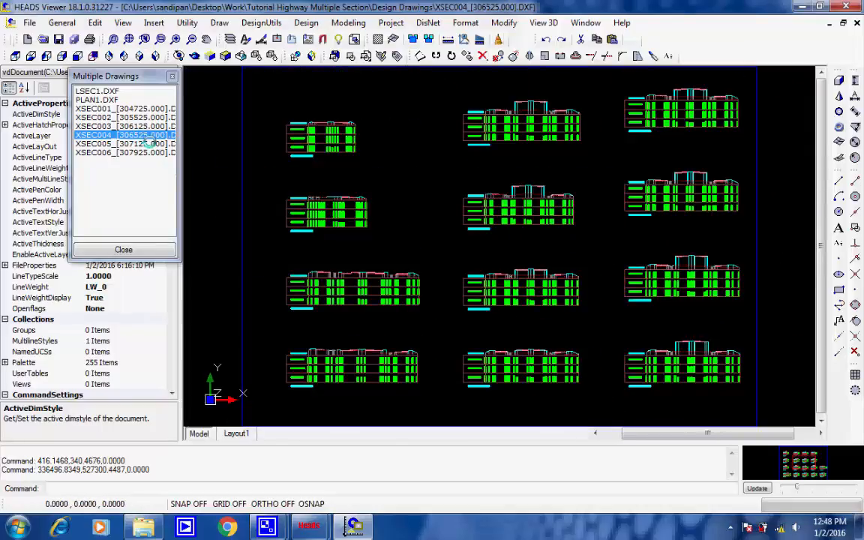
{"action": "left_click", "coordinate": [143, 143]}
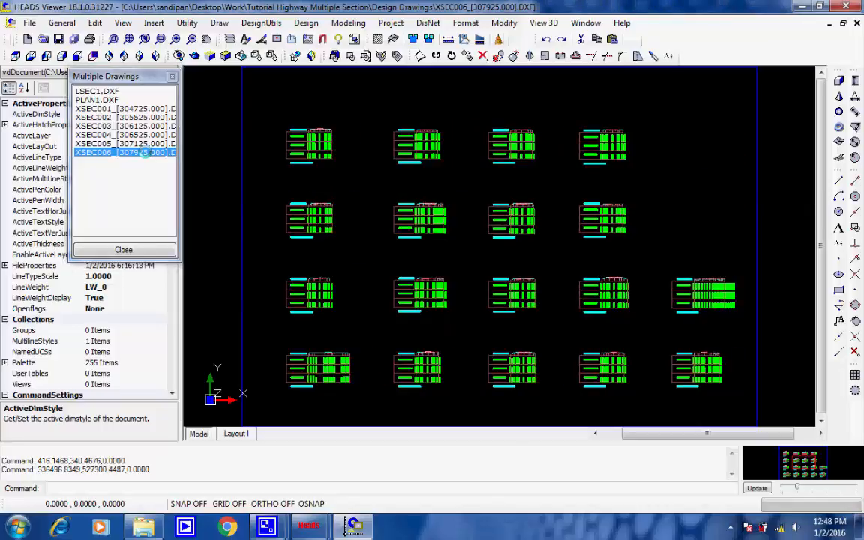
- Check which file formats are offered for saving the XSEC006 drawing under another type, and leave without saving it
{"action": "left_click", "coordinate": [30, 23]}
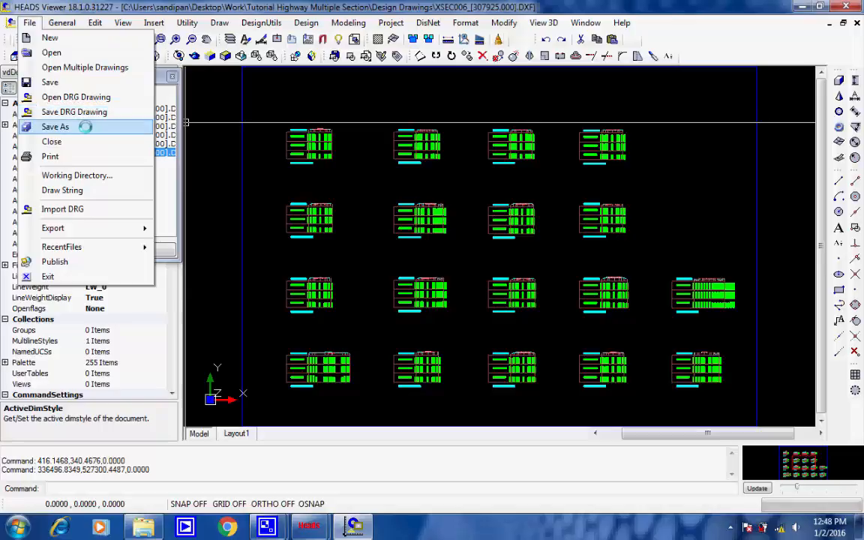
{"action": "left_click", "coordinate": [84, 127]}
{"action": "left_click", "coordinate": [417, 286]}
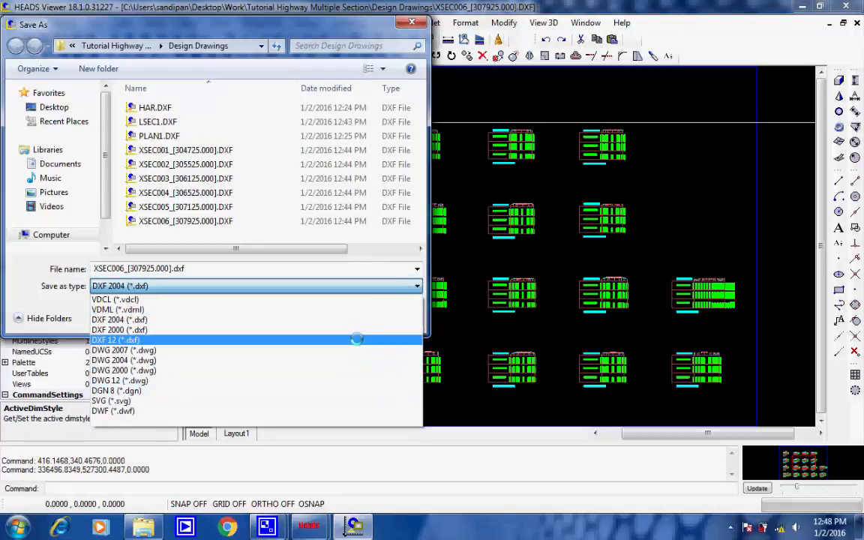
{"action": "left_click", "coordinate": [357, 285]}
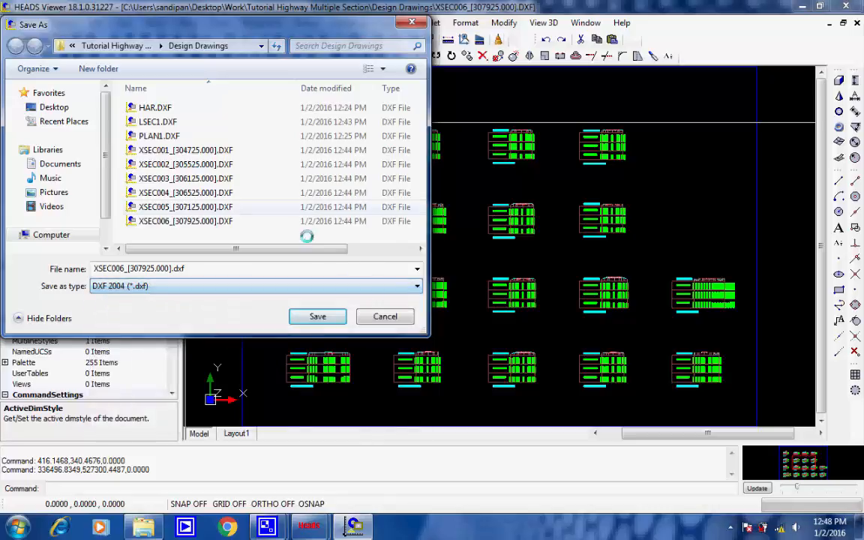
{"action": "left_click", "coordinate": [365, 316]}
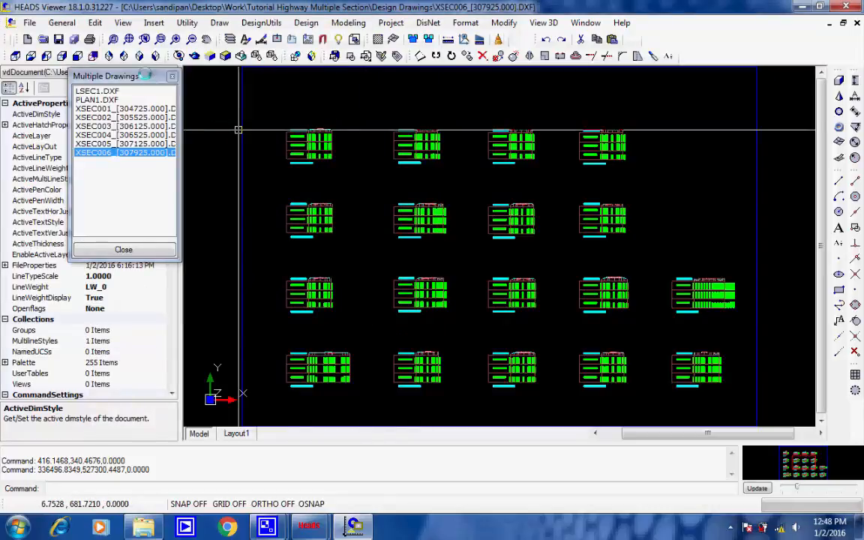
- Close the set of multiple drawings without saving them, and exit HEADS Viewer
{"action": "left_click", "coordinate": [171, 76]}
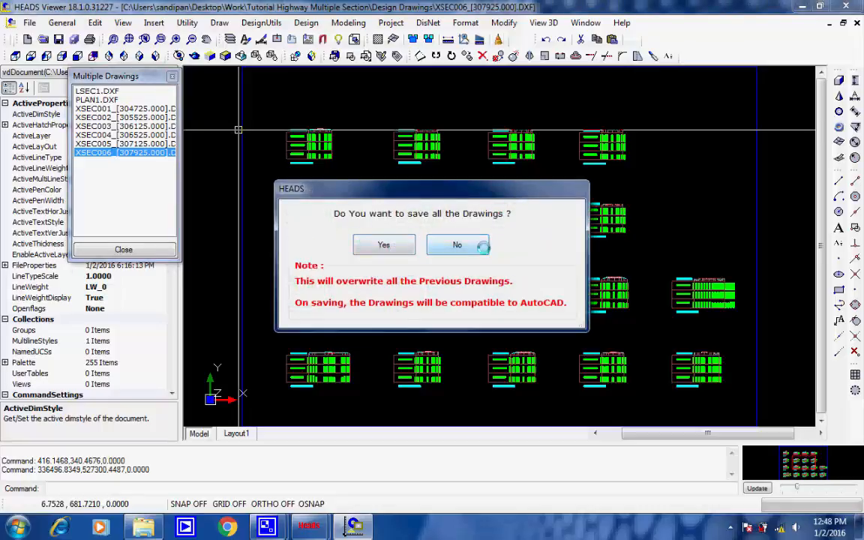
{"action": "left_click", "coordinate": [465, 245]}
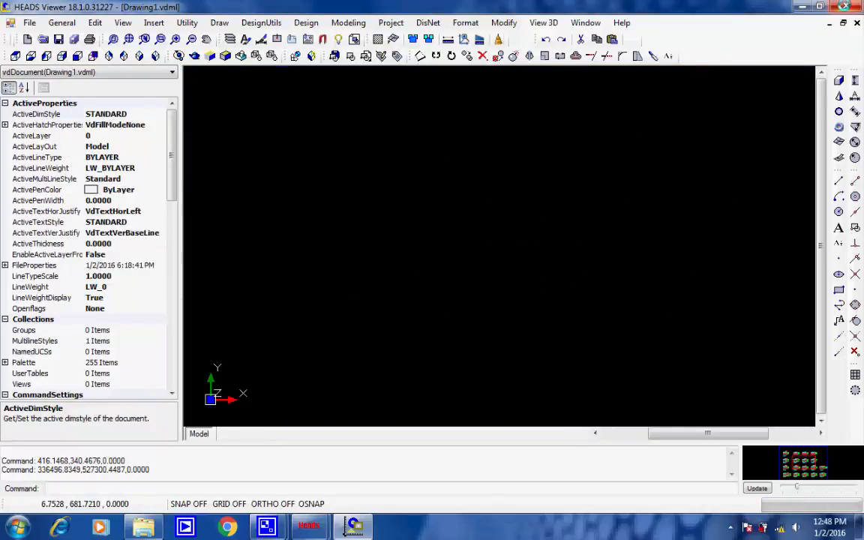
{"action": "left_click", "coordinate": [845, 6]}
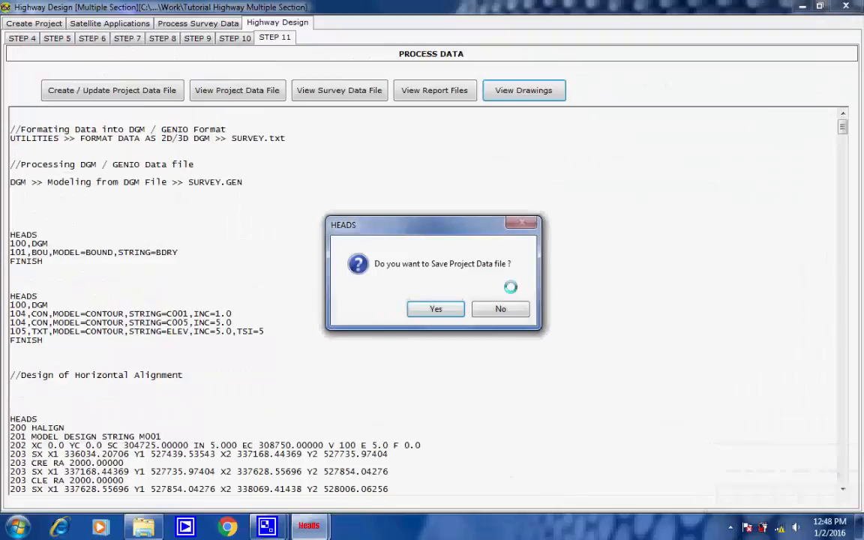
- Save the project data file while closing the multiple section Highway Design window, and return to the HEADS Pro main screen
{"action": "key", "text": "Return"}
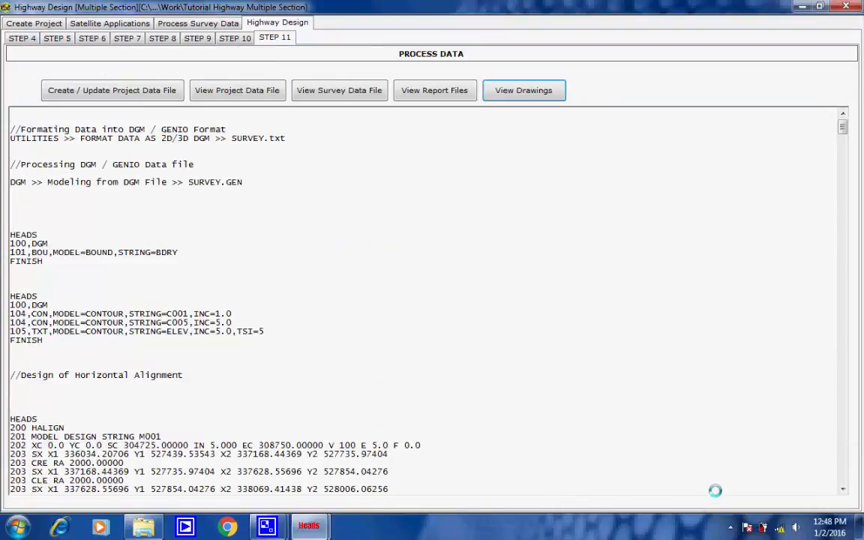
{"action": "left_click", "coordinate": [730, 528]}
{"action": "left_click", "coordinate": [728, 457]}
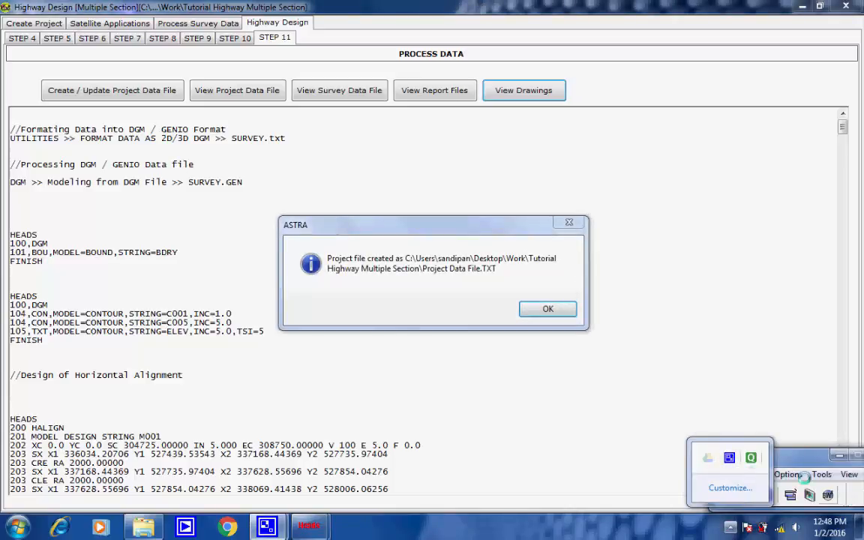
{"action": "left_click", "coordinate": [547, 309]}
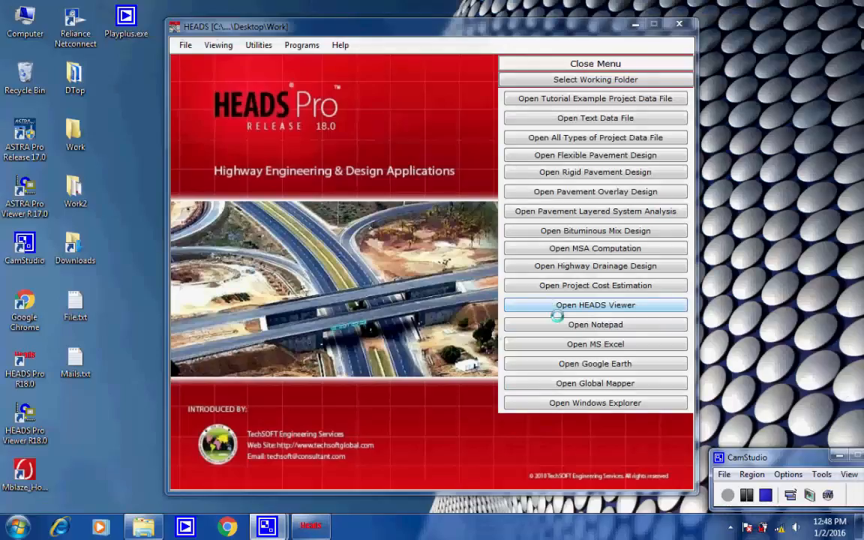